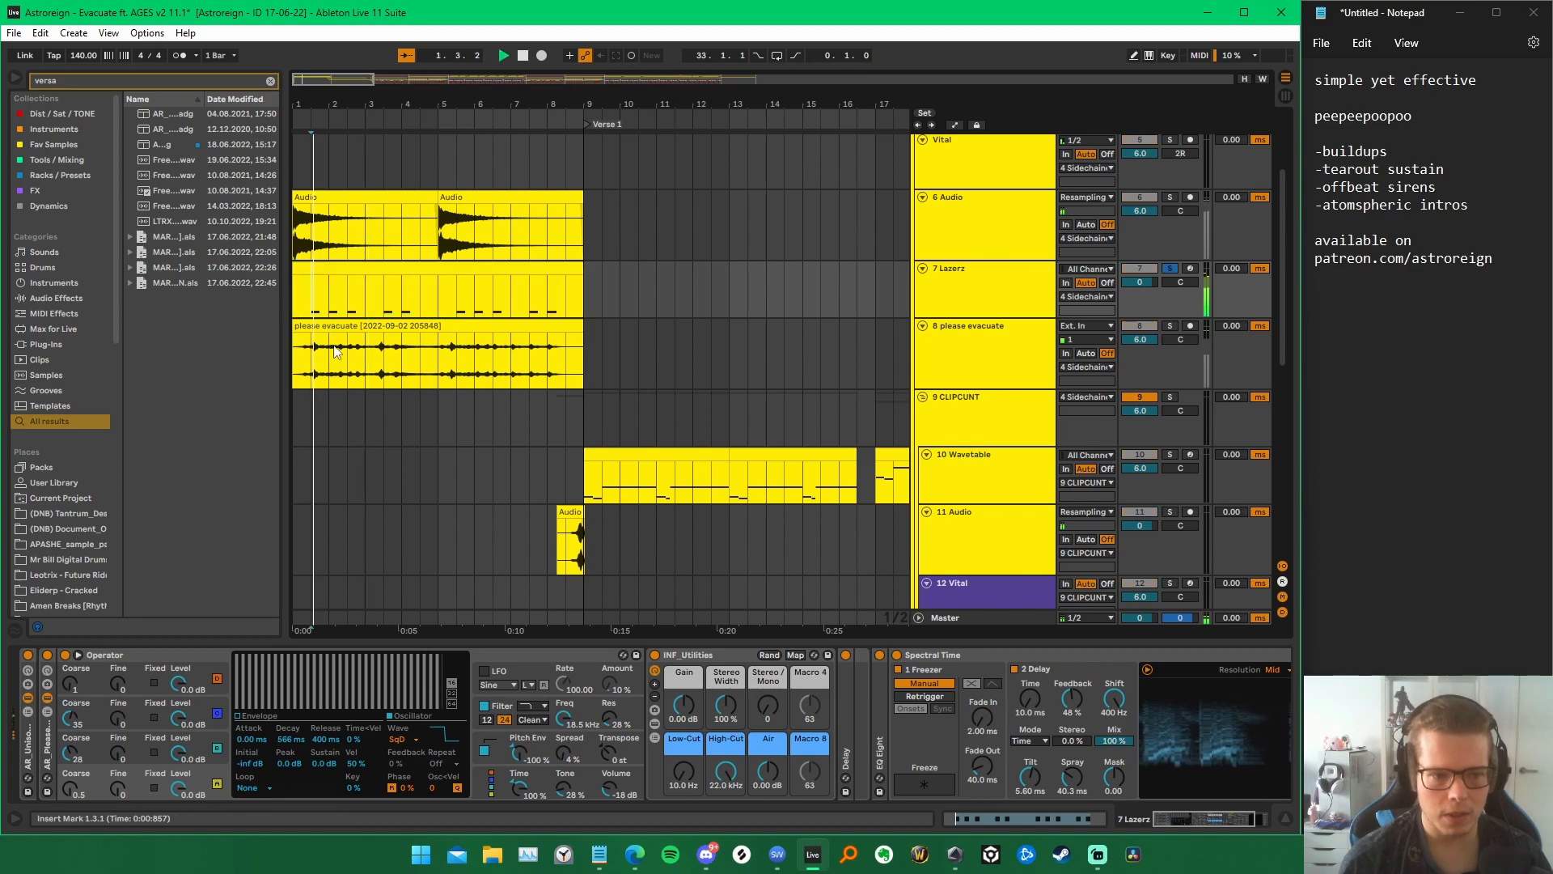
Step: Play the arrangement from bar 31 into Drop 1 to hear the Lazerz part in the full mix
{"action": "scroll", "coordinate": [528, 262], "scroll_direction": "down", "scroll_amount": 5}
{"action": "left_click", "coordinate": [530, 267]}
{"action": "scroll", "coordinate": [500, 298], "scroll_direction": "up", "scroll_amount": 3}
{"action": "left_click", "coordinate": [529, 282]}
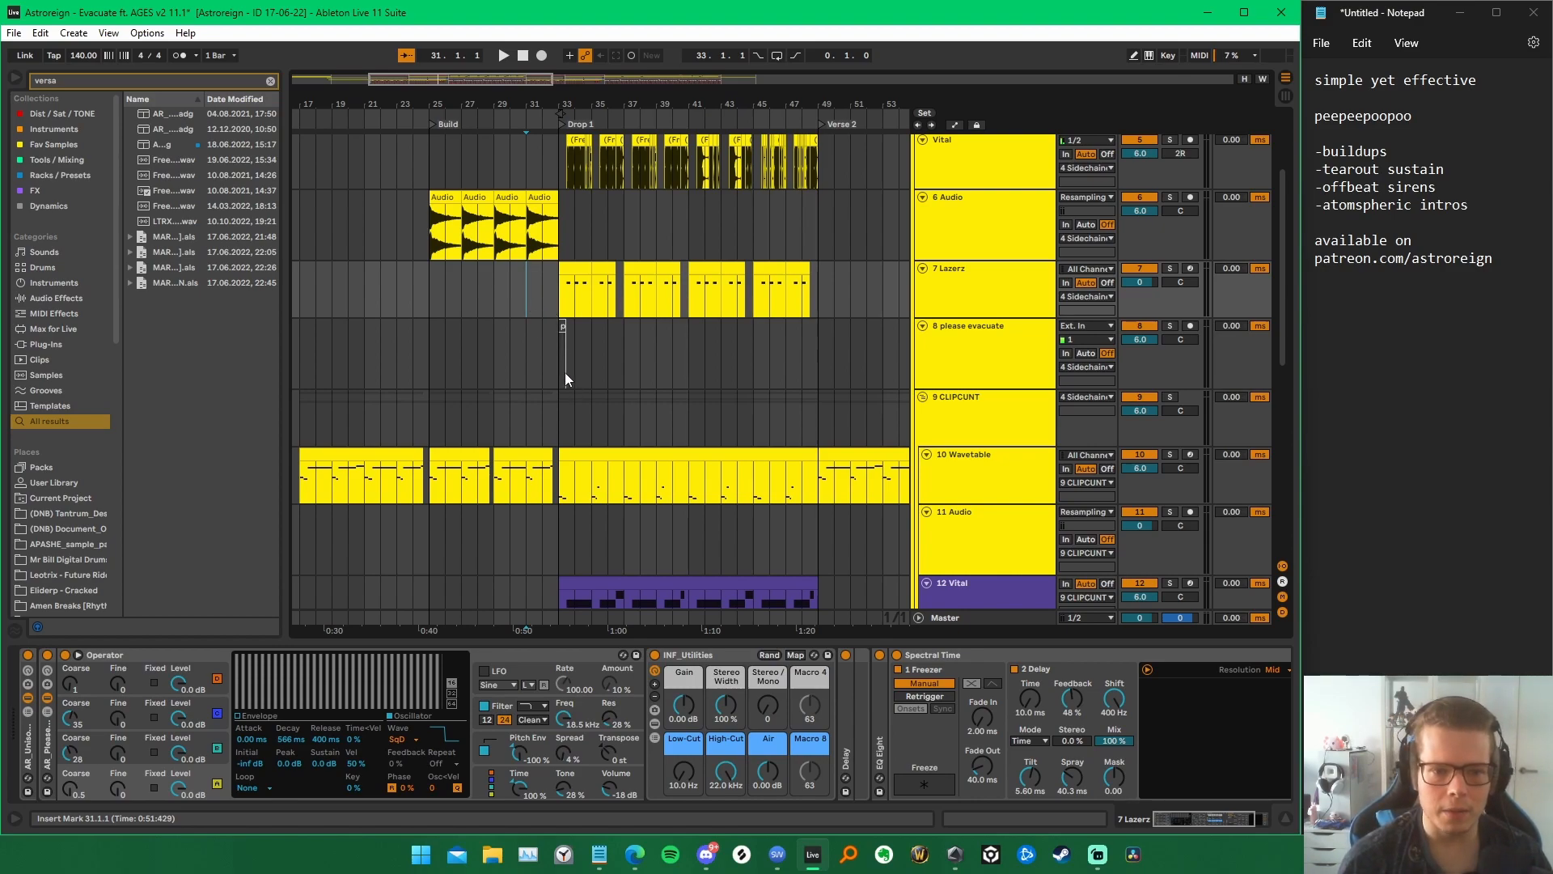
{"action": "key", "text": "space"}
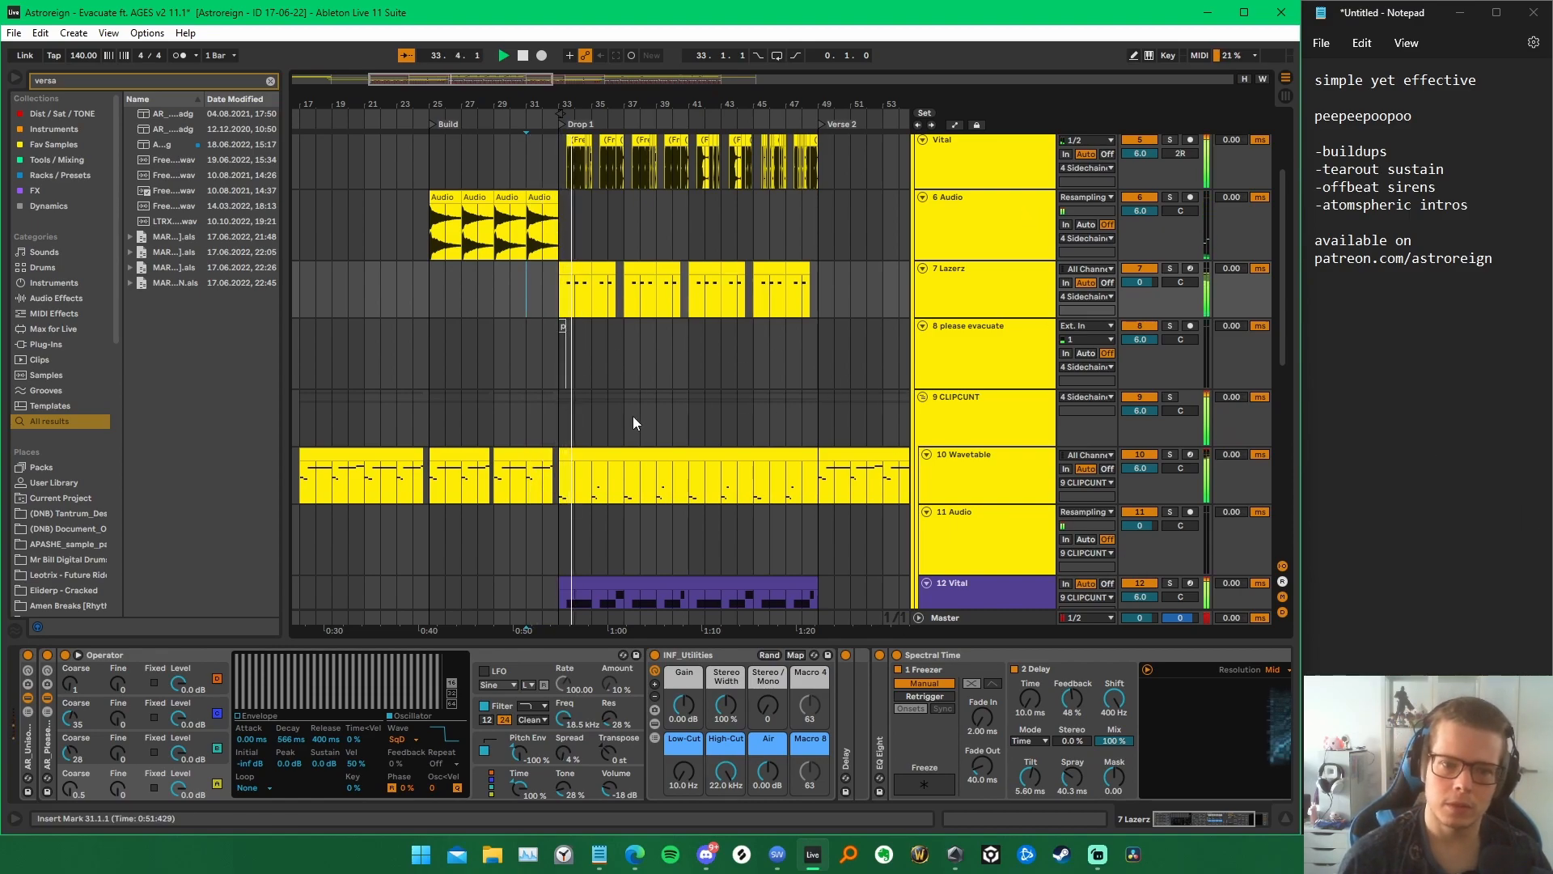
Step: Audition the Lazerz track at the start of Drop 1, switching its solo on and off
{"action": "scroll", "coordinate": [586, 327], "scroll_direction": "up", "scroll_amount": 5}
{"action": "left_click", "coordinate": [527, 301]}
{"action": "key", "text": "s"}
{"action": "key", "text": "space"}
{"action": "key", "text": "s"}
{"action": "key", "text": "space"}
Step: Show each automated parameter of track 27 AR_Unison Siren in its own automation lane
{"action": "left_click_drag", "start_coordinate": [1283, 301], "coordinate": [1292, 640]}
{"action": "left_click", "coordinate": [551, 465]}
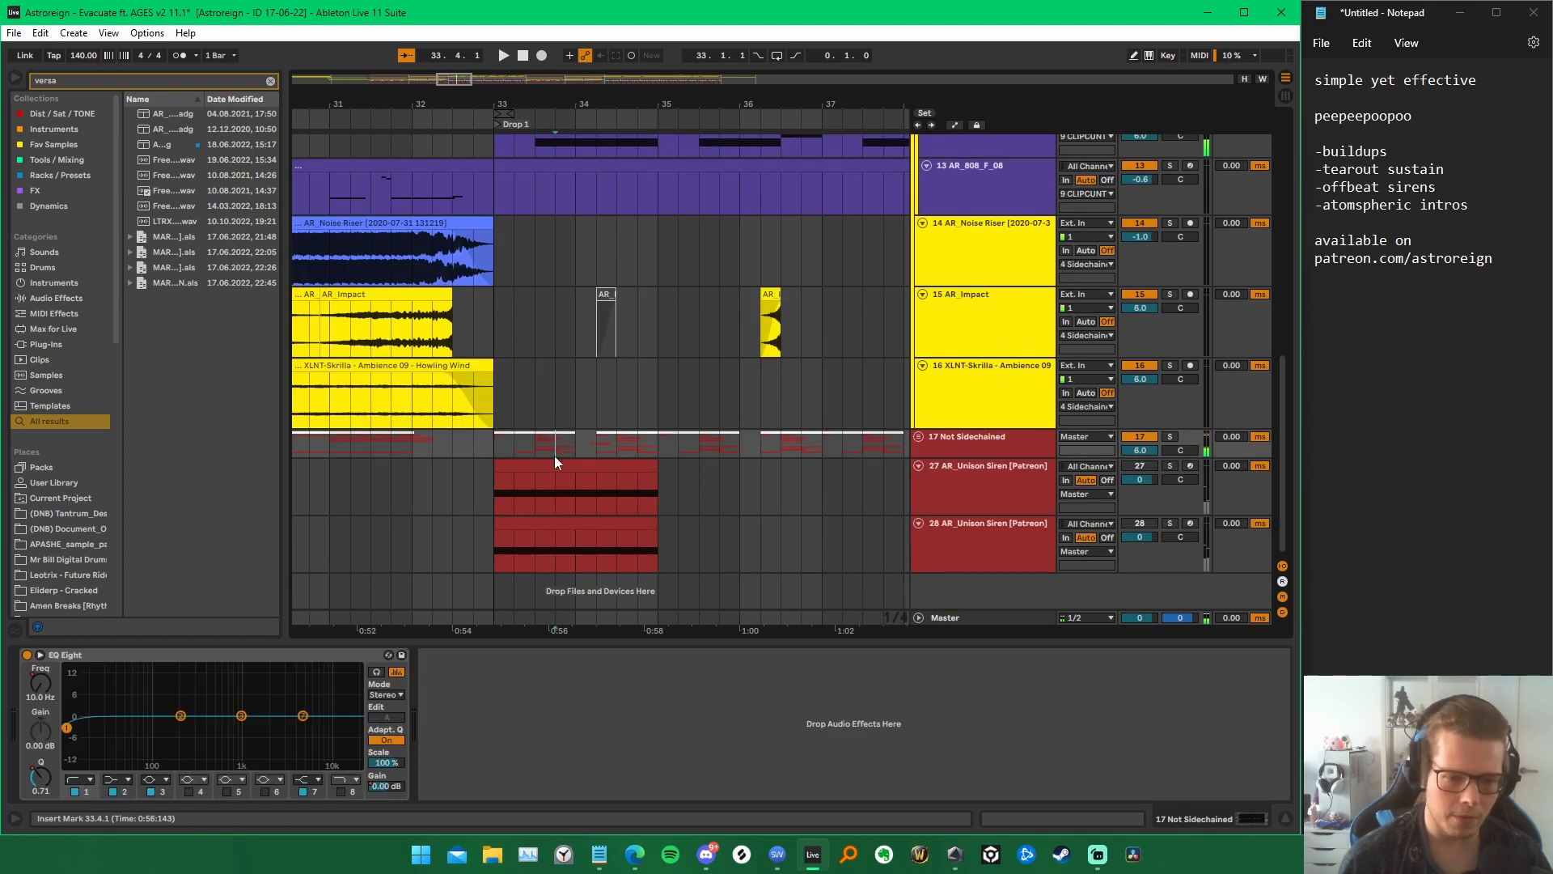
{"action": "key", "text": "a"}
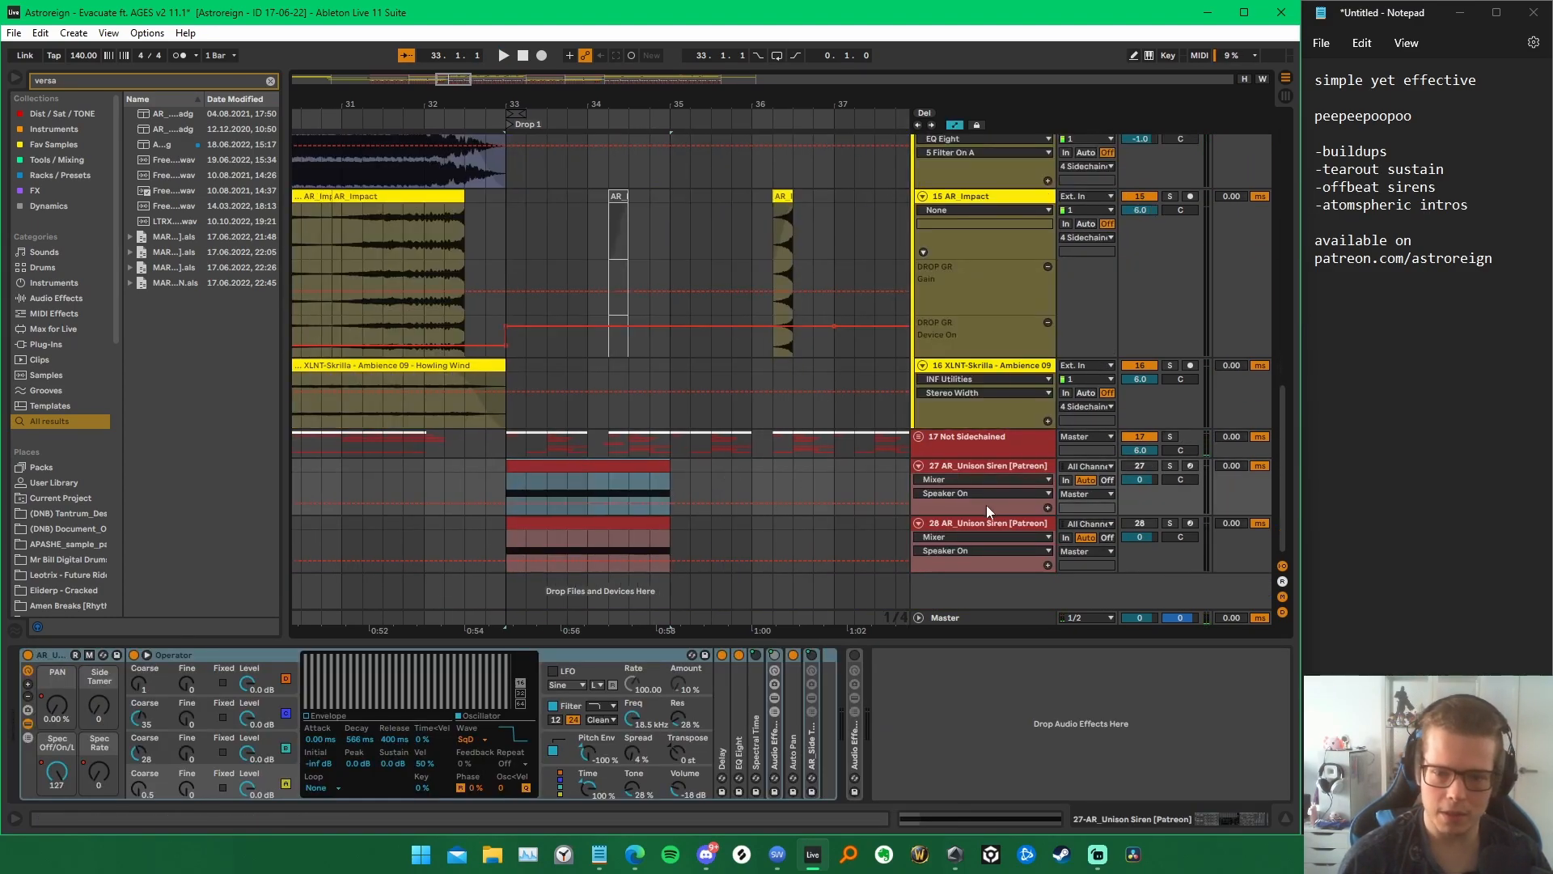
{"action": "right_click", "coordinate": [986, 513]}
{"action": "left_click", "coordinate": [1016, 533]}
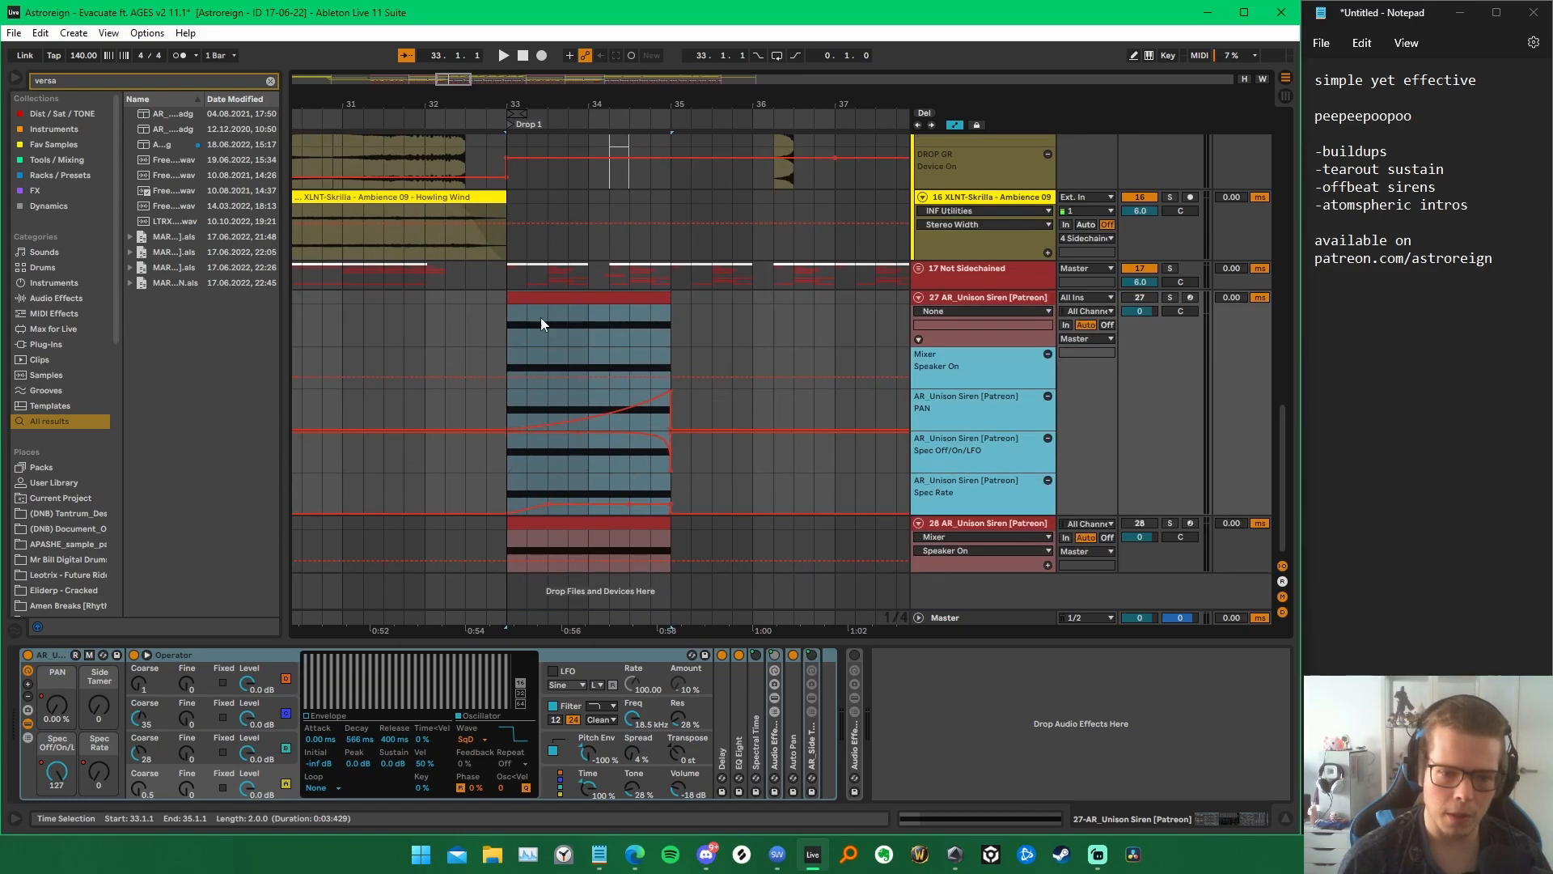
Step: Play the soloed siren clip on track 27 from bar 33 and compare it with the track 28 clip
{"action": "left_click", "coordinate": [552, 334]}
{"action": "left_click", "coordinate": [517, 298]}
{"action": "key", "text": "space"}
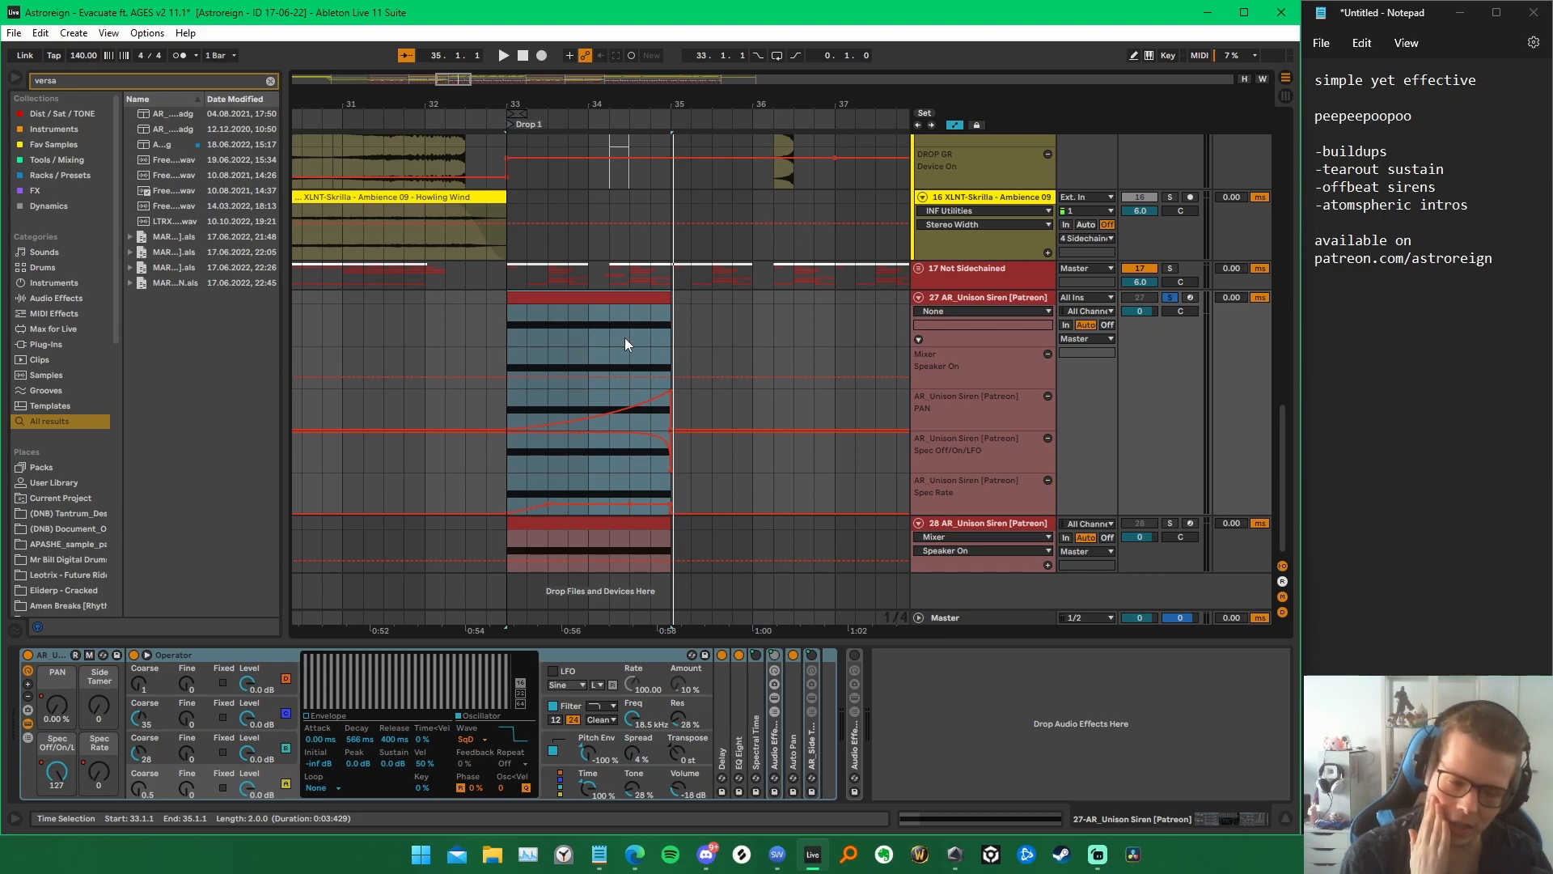
{"action": "left_click", "coordinate": [535, 547]}
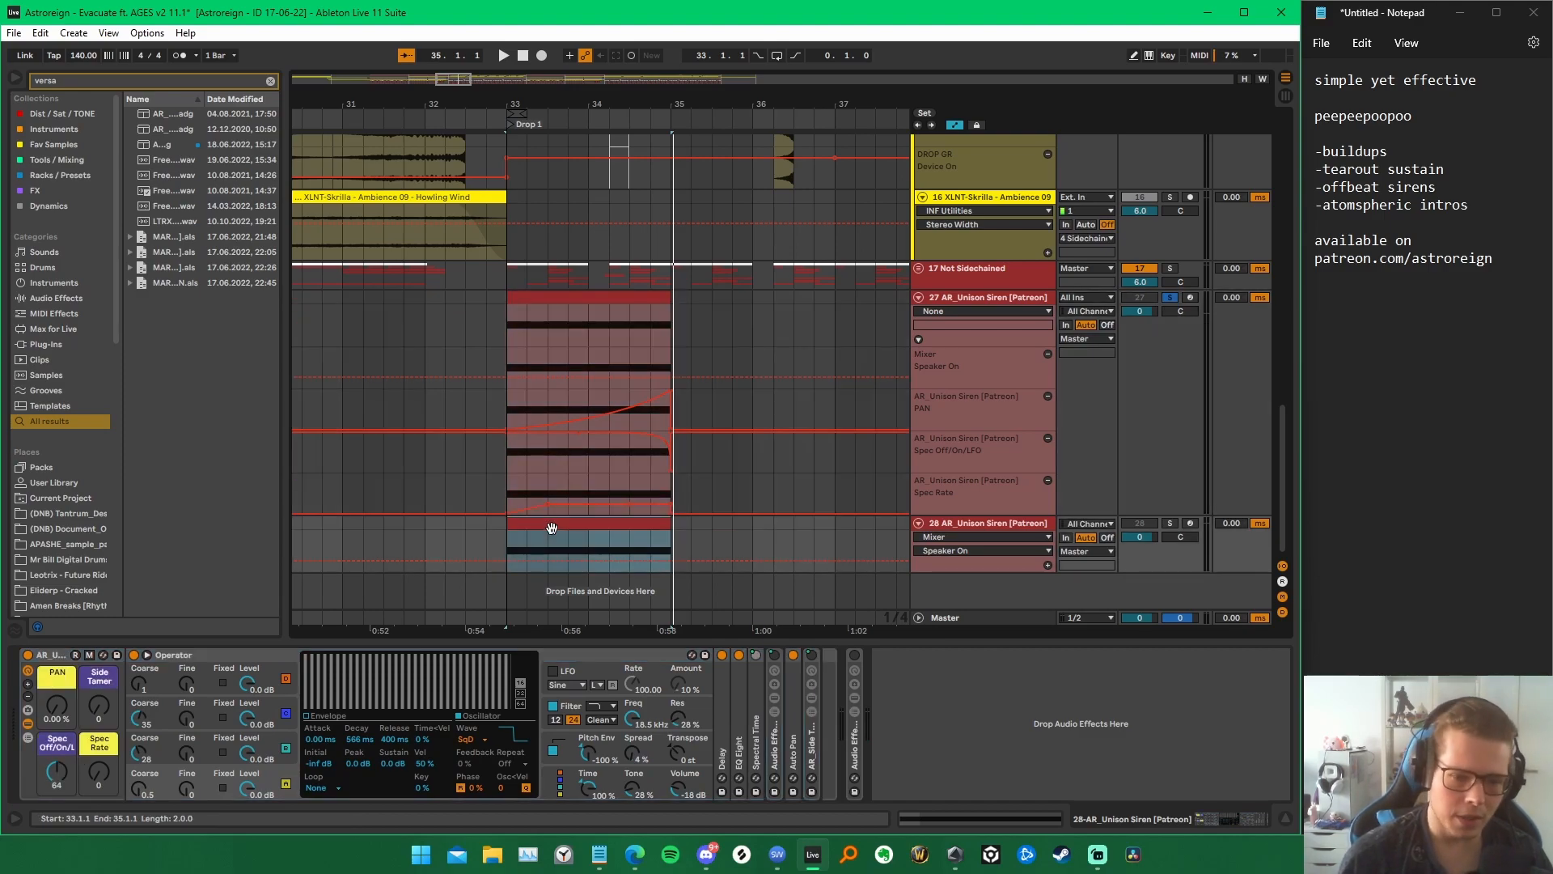
{"action": "left_click", "coordinate": [602, 339]}
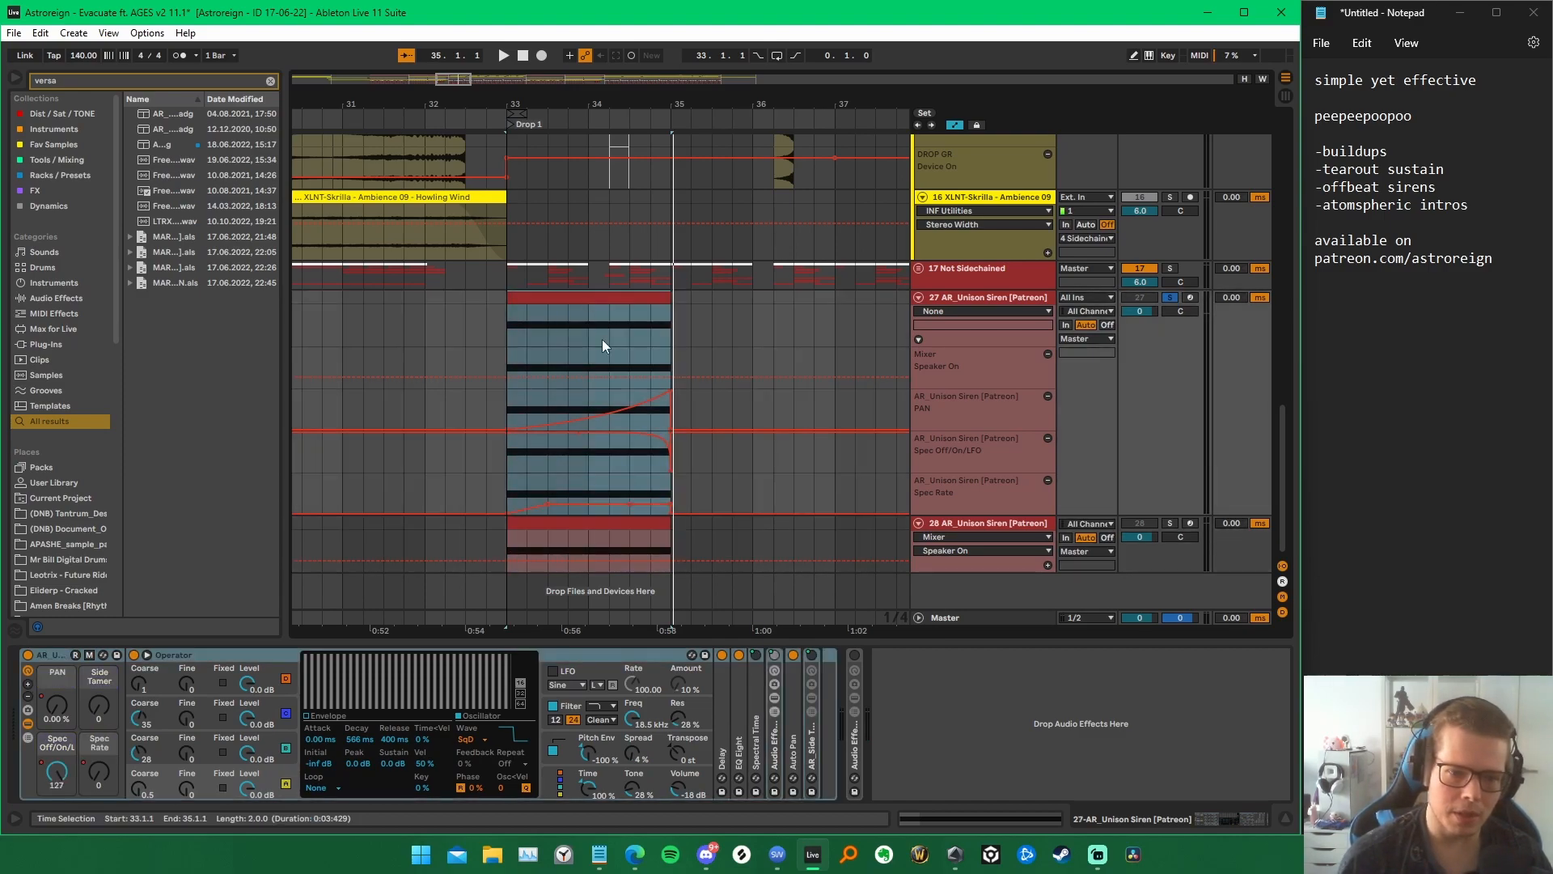
Step: While auditioning the soloed track 28 siren, set its macros: PAN 91.3 %, Spec Rate 23 and Spec Off/On/LFO 58
{"action": "left_click", "coordinate": [593, 518]}
{"action": "key", "text": "space"}
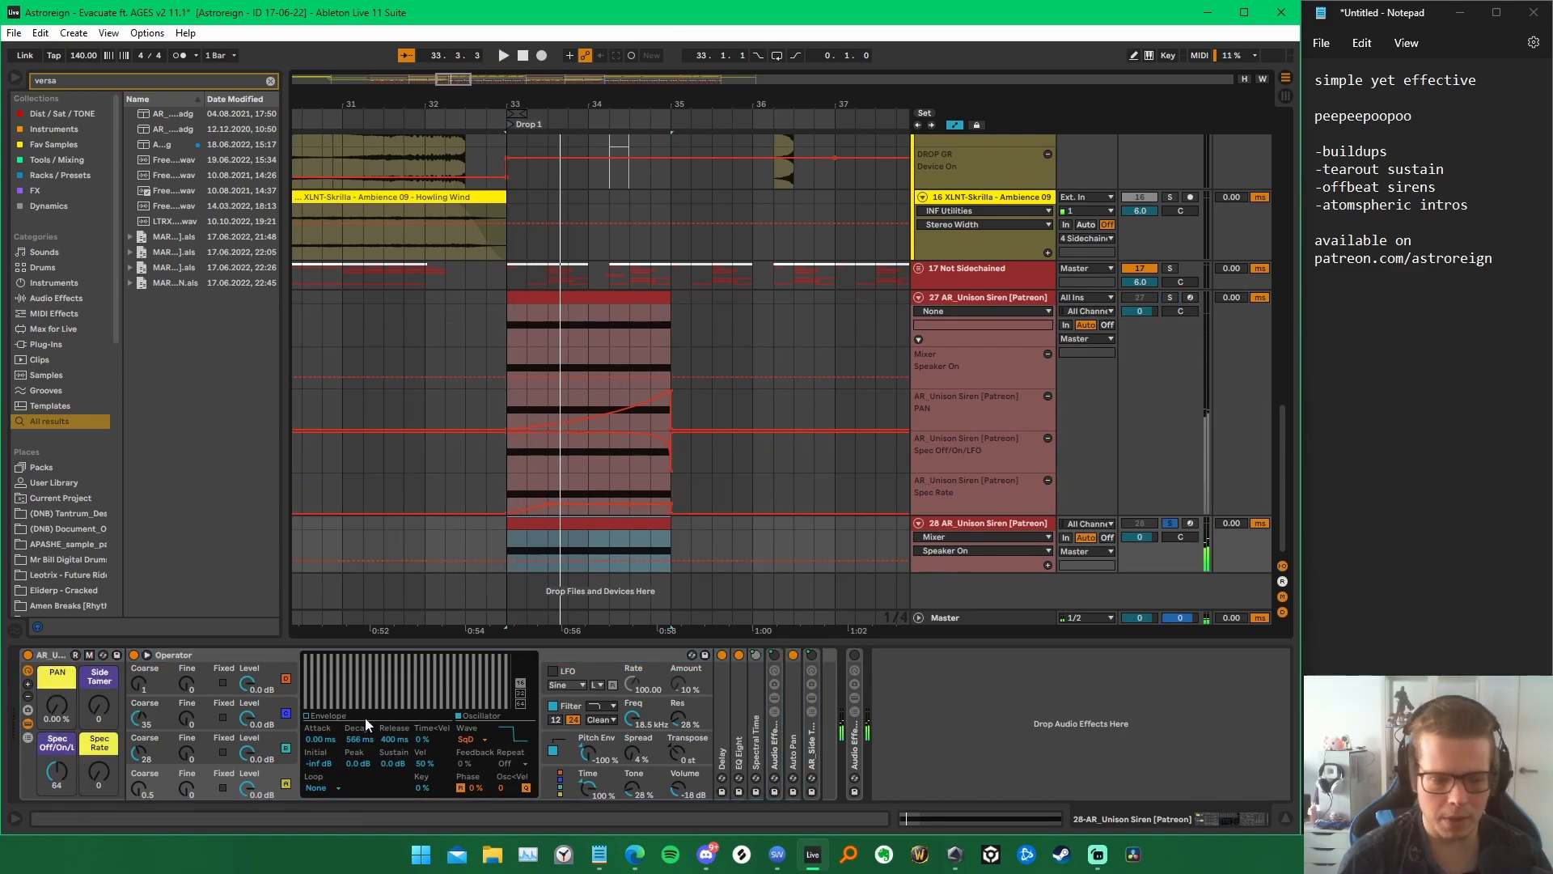
{"action": "left_click", "coordinate": [105, 714]}
{"action": "key", "text": "space"}
{"action": "key", "text": "space"}
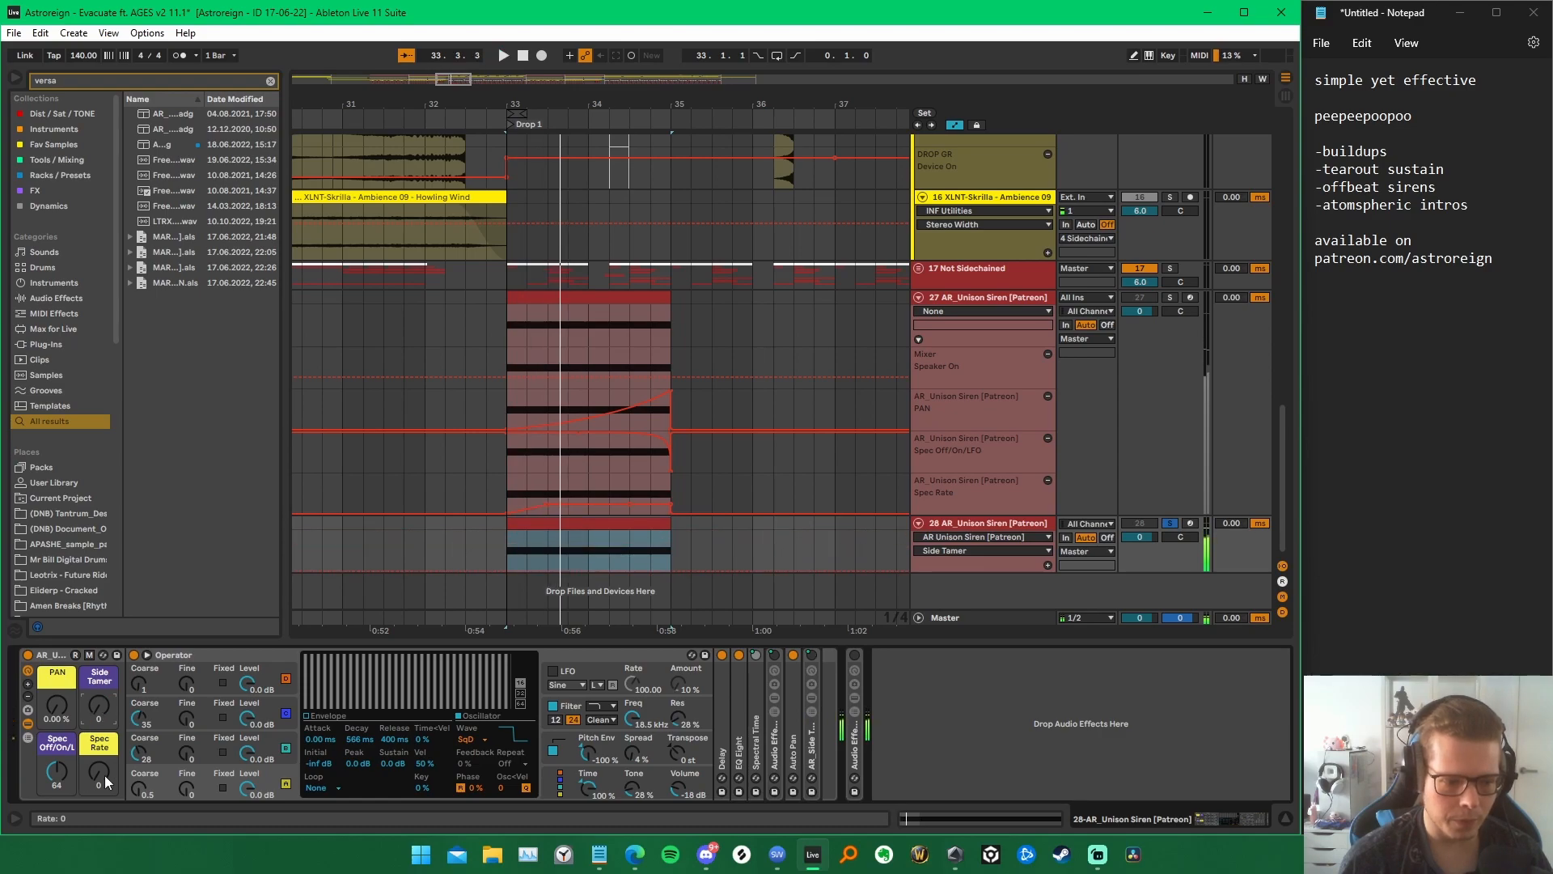
{"action": "key", "text": "space"}
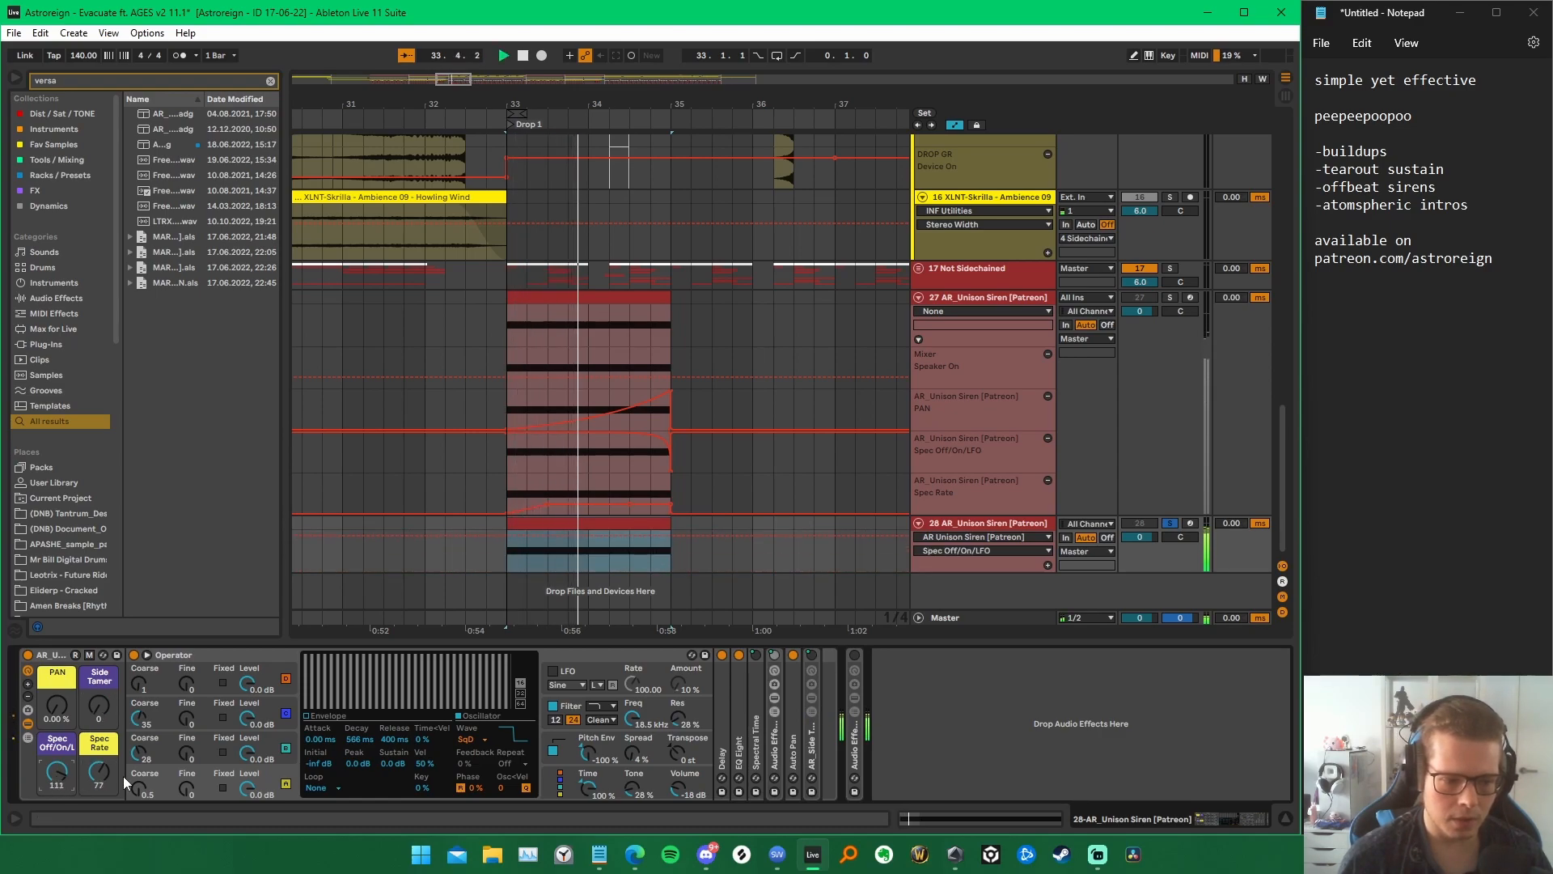
{"action": "left_click_drag", "start_coordinate": [98, 772], "coordinate": [98, 780]}
{"action": "key", "text": "space"}
{"action": "key", "text": "space"}
{"action": "left_click_drag", "start_coordinate": [55, 706], "coordinate": [55, 612]}
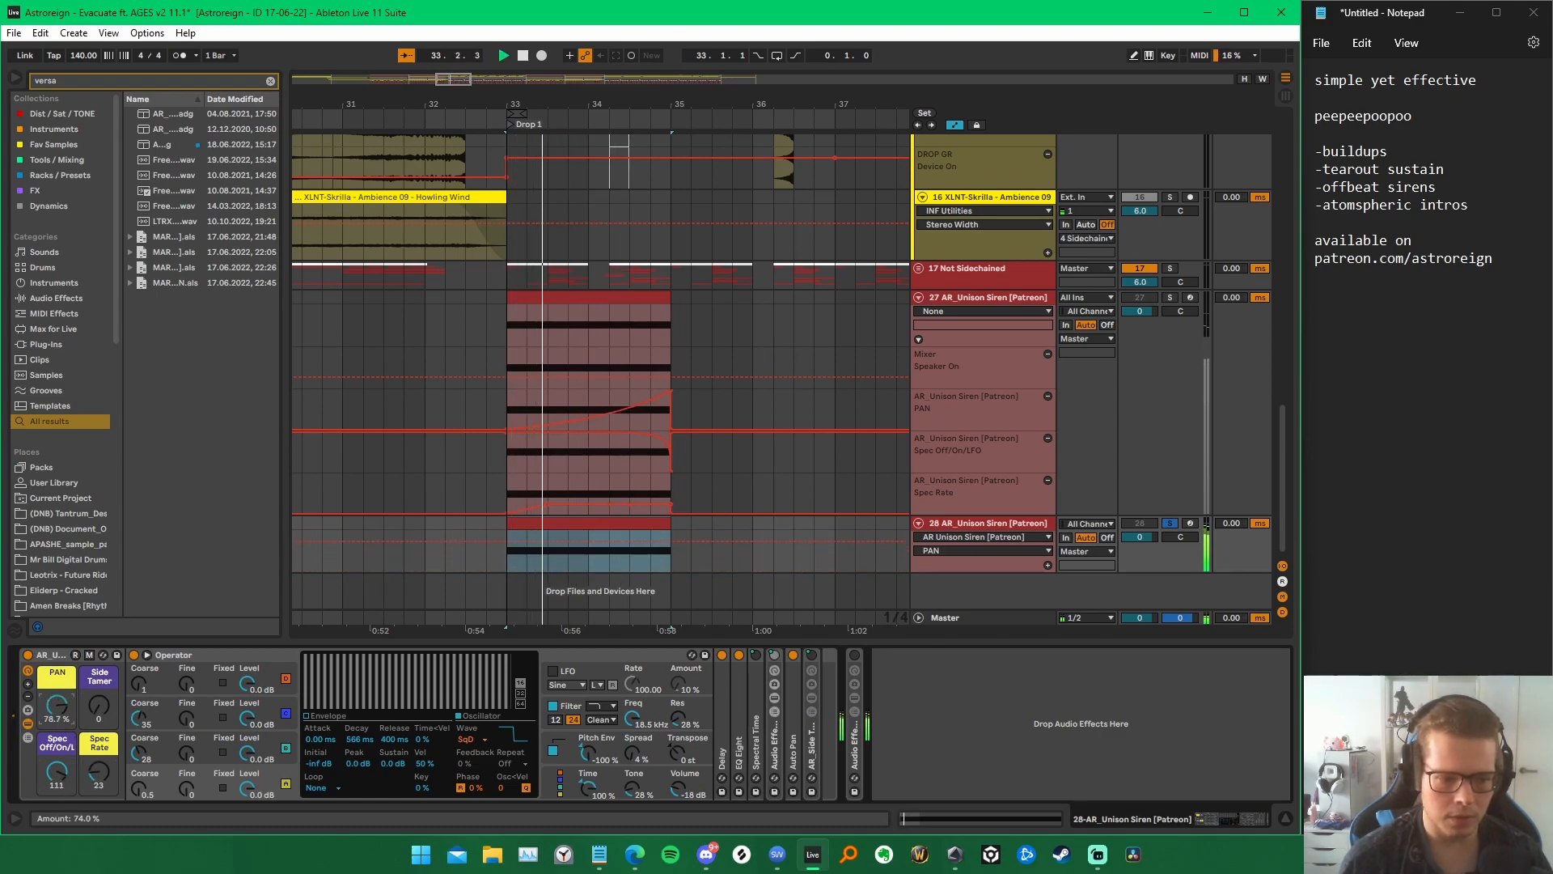
{"action": "left_click", "coordinate": [58, 774]}
Step: Search the browser for "reve" and add Hybrid Reverb after the track 28 siren, playing it back
{"action": "key", "text": "ctrl+f"}
{"action": "type", "text": "reve"}
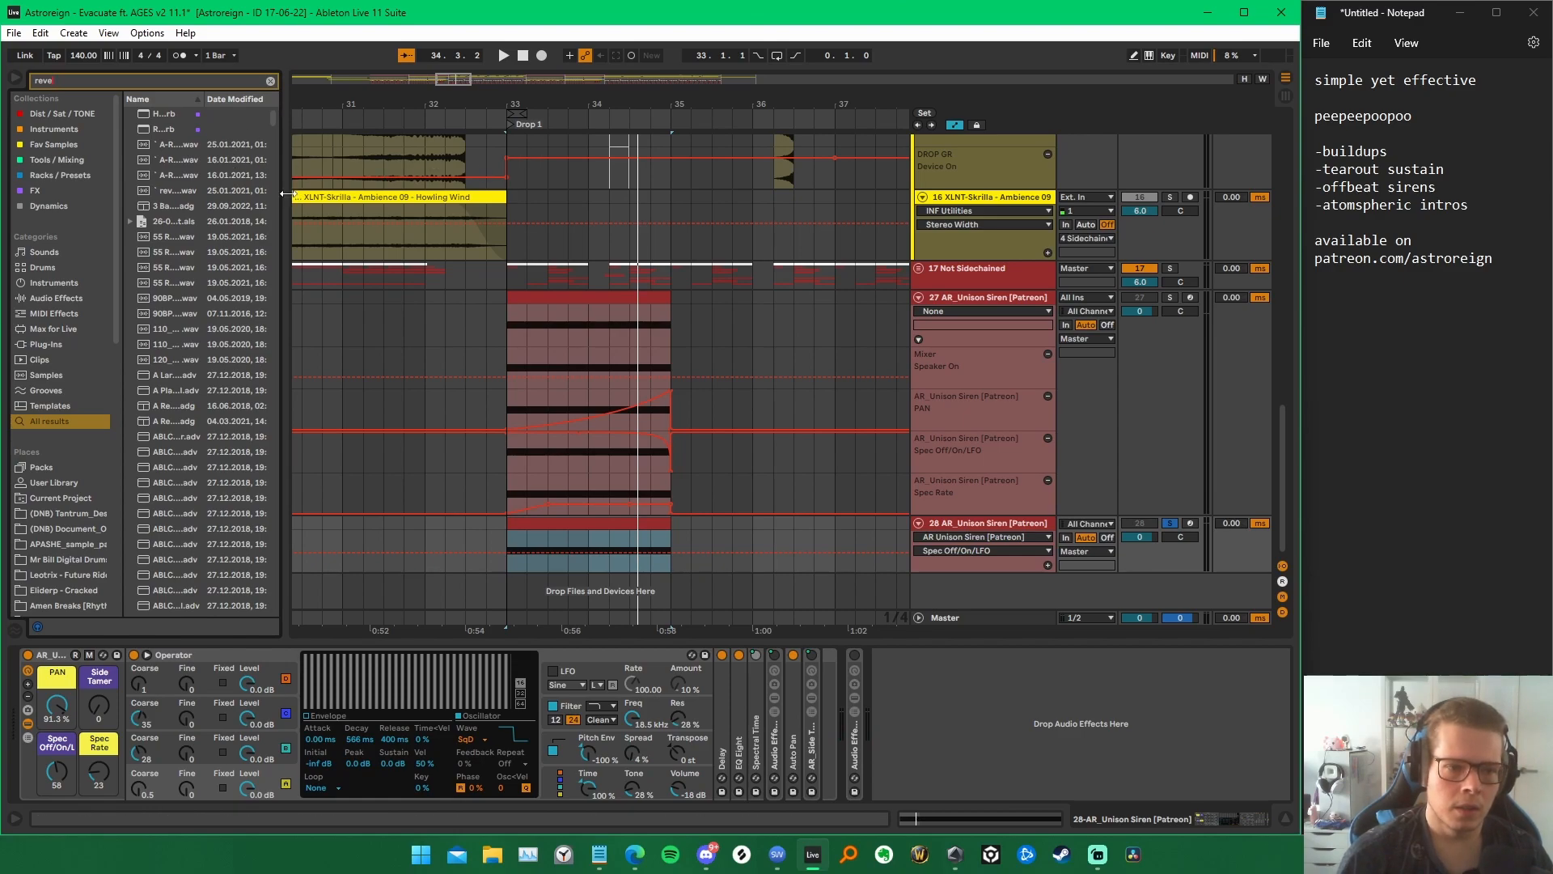
{"action": "left_click_drag", "start_coordinate": [284, 115], "coordinate": [346, 115]}
{"action": "left_click", "coordinate": [209, 115]}
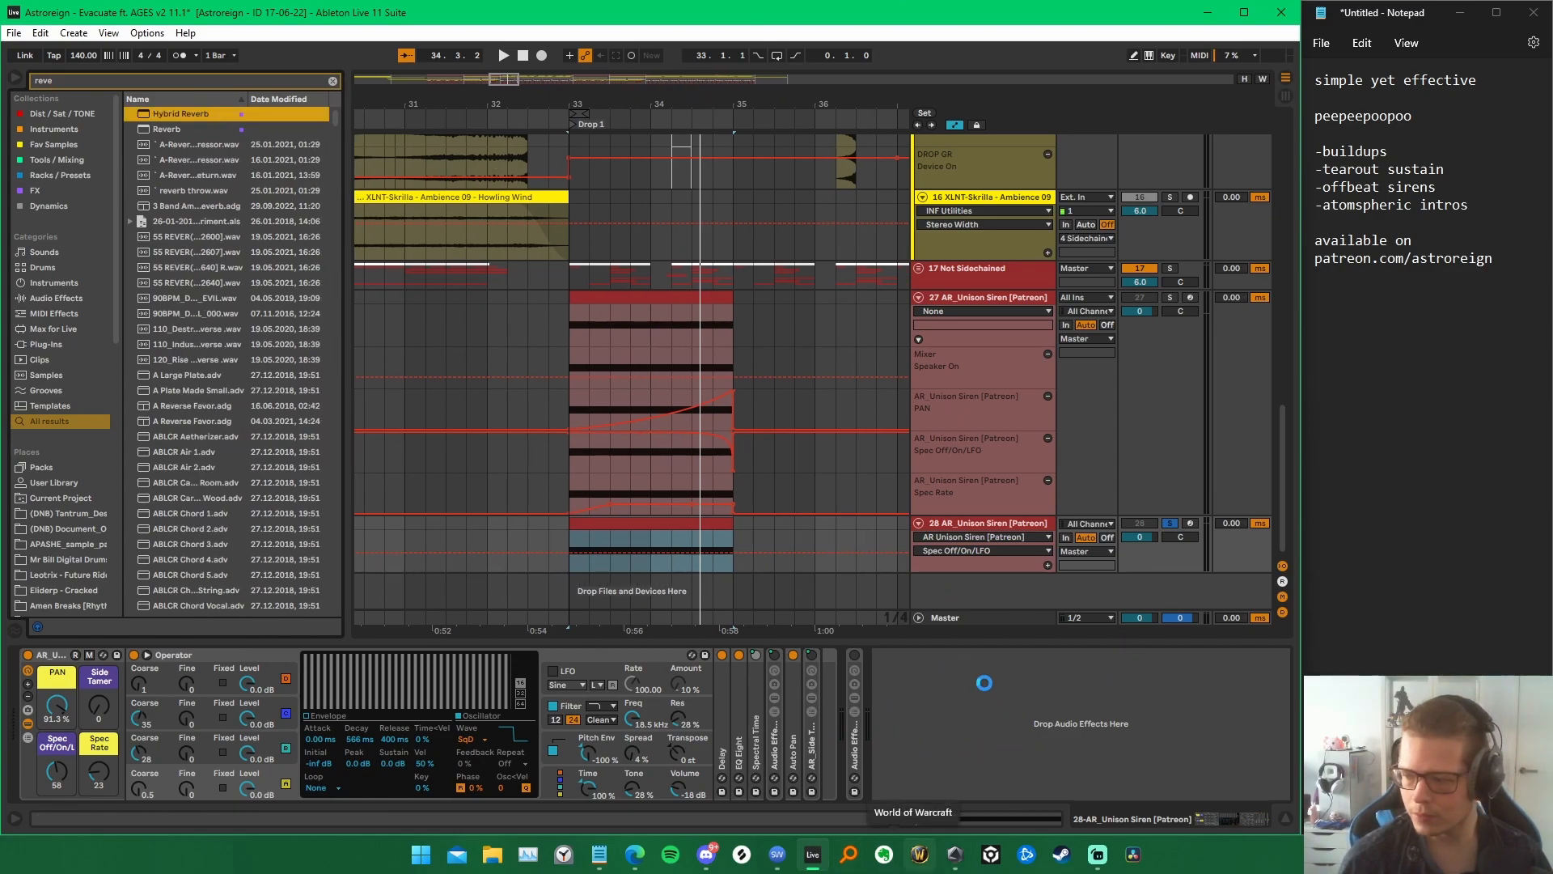
{"action": "key", "text": "space"}
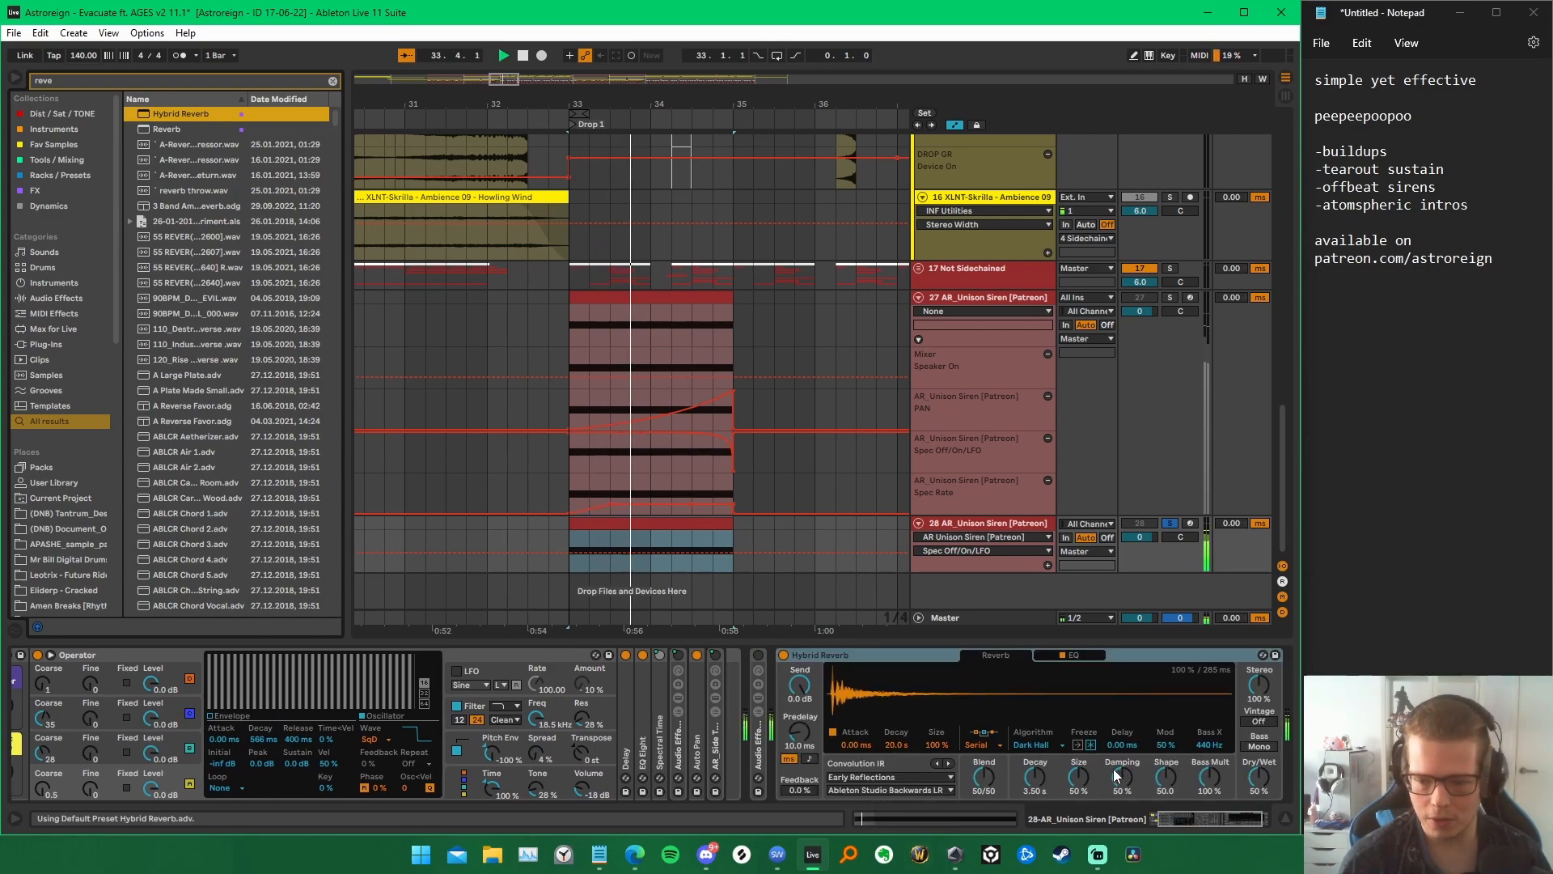
Step: Set the Hybrid Reverb's Decay to 9.66 s and raise its Dry/Wet amount
{"action": "left_click_drag", "start_coordinate": [1034, 776], "coordinate": [1035, 744]}
{"action": "key", "text": "space"}
{"action": "mouse_move", "coordinate": [1265, 783]}
{"action": "left_mouse_down"}
{"action": "mouse_move", "coordinate": [1265, 744]}
{"action": "mouse_move", "coordinate": [1265, 769]}
{"action": "left_mouse_up"}
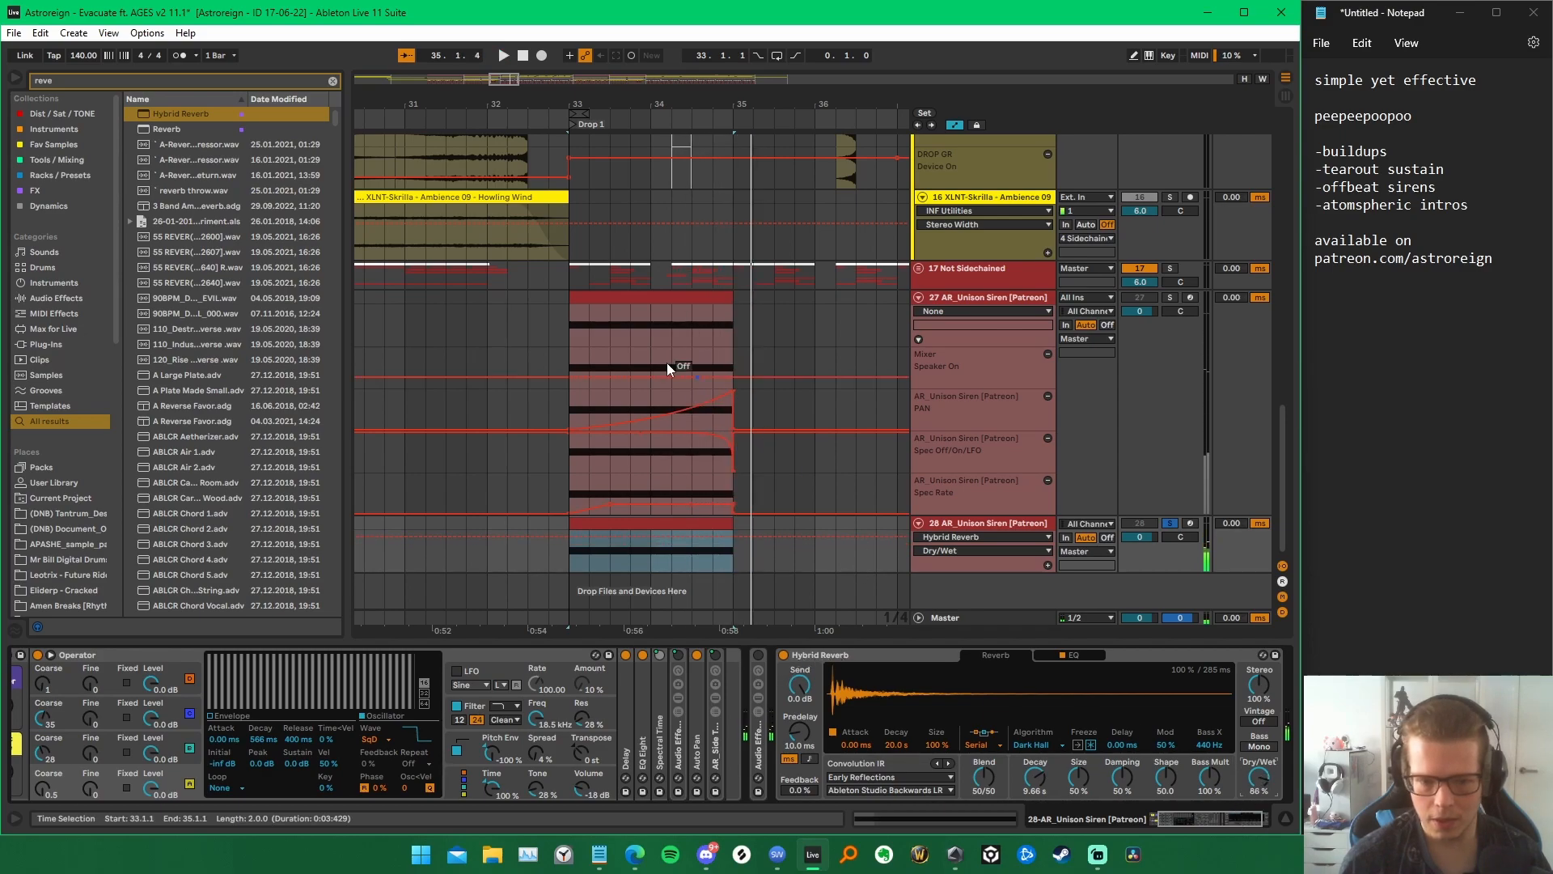
Step: Hide the automation lanes and narrow the browser to give the arrangement more room
{"action": "left_click", "coordinate": [602, 296]}
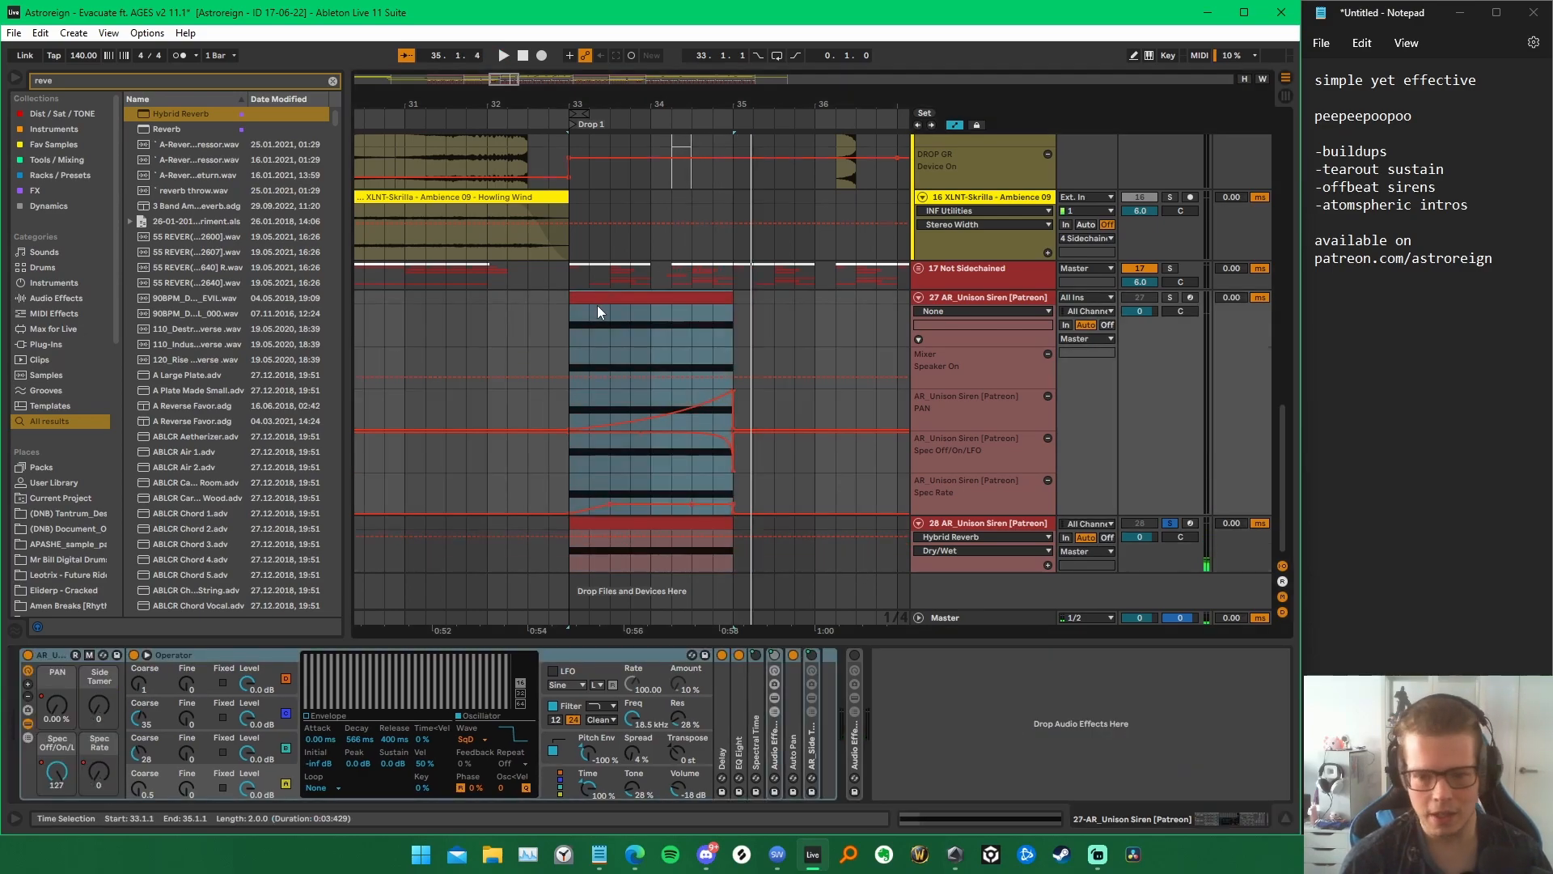
{"action": "key", "text": "a"}
{"action": "left_click", "coordinate": [968, 382]}
{"action": "scroll", "coordinate": [582, 336], "scroll_direction": "right", "scroll_amount": 3}
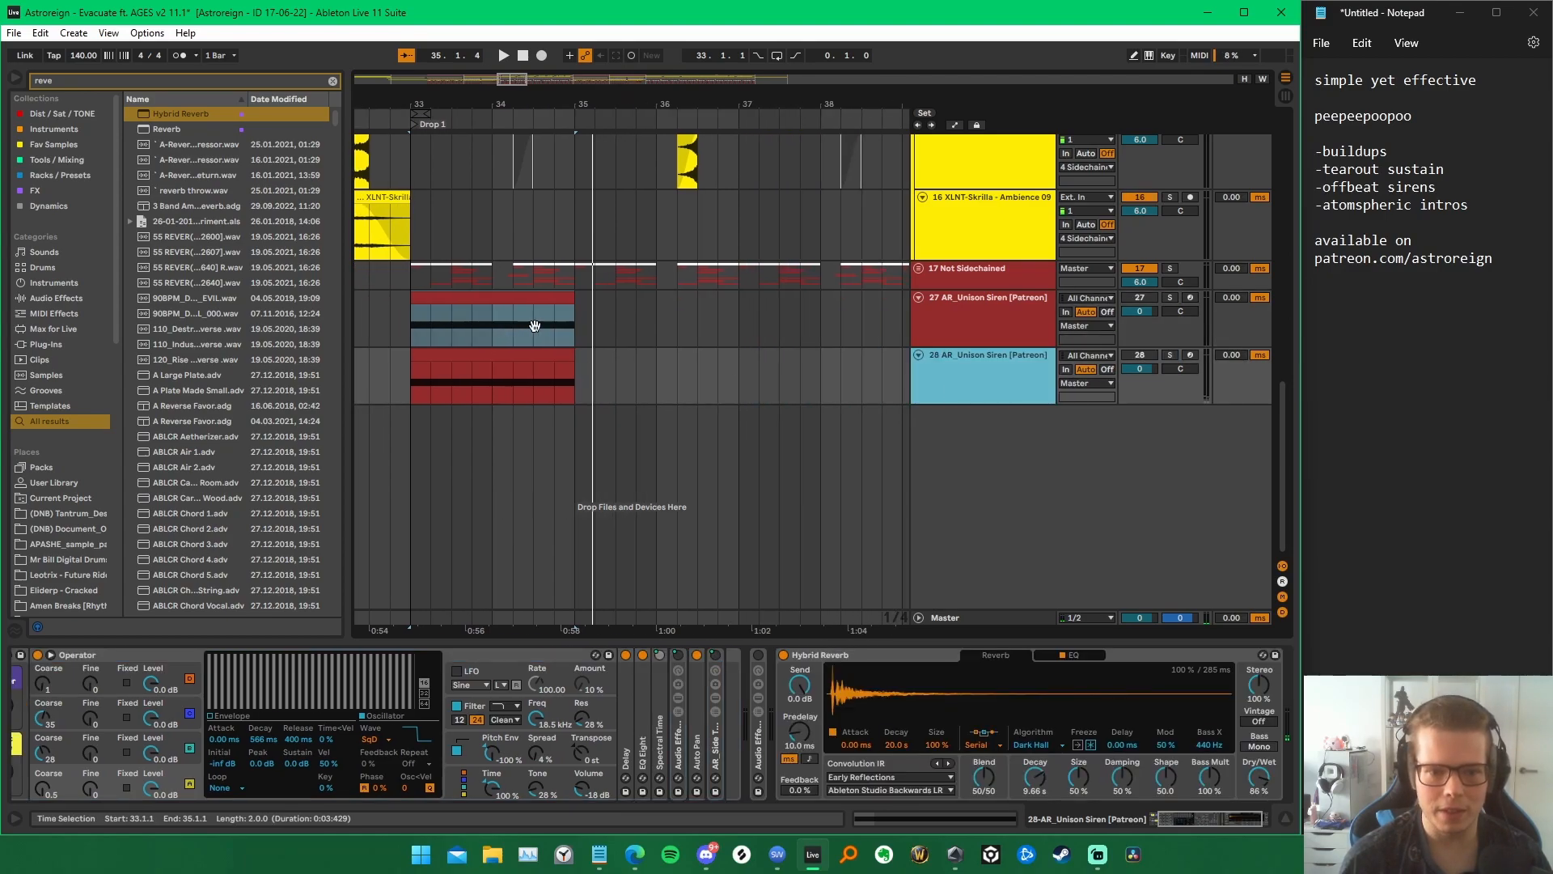
{"action": "left_click", "coordinate": [502, 350]}
{"action": "left_click_drag", "start_coordinate": [353, 327], "coordinate": [252, 321]}
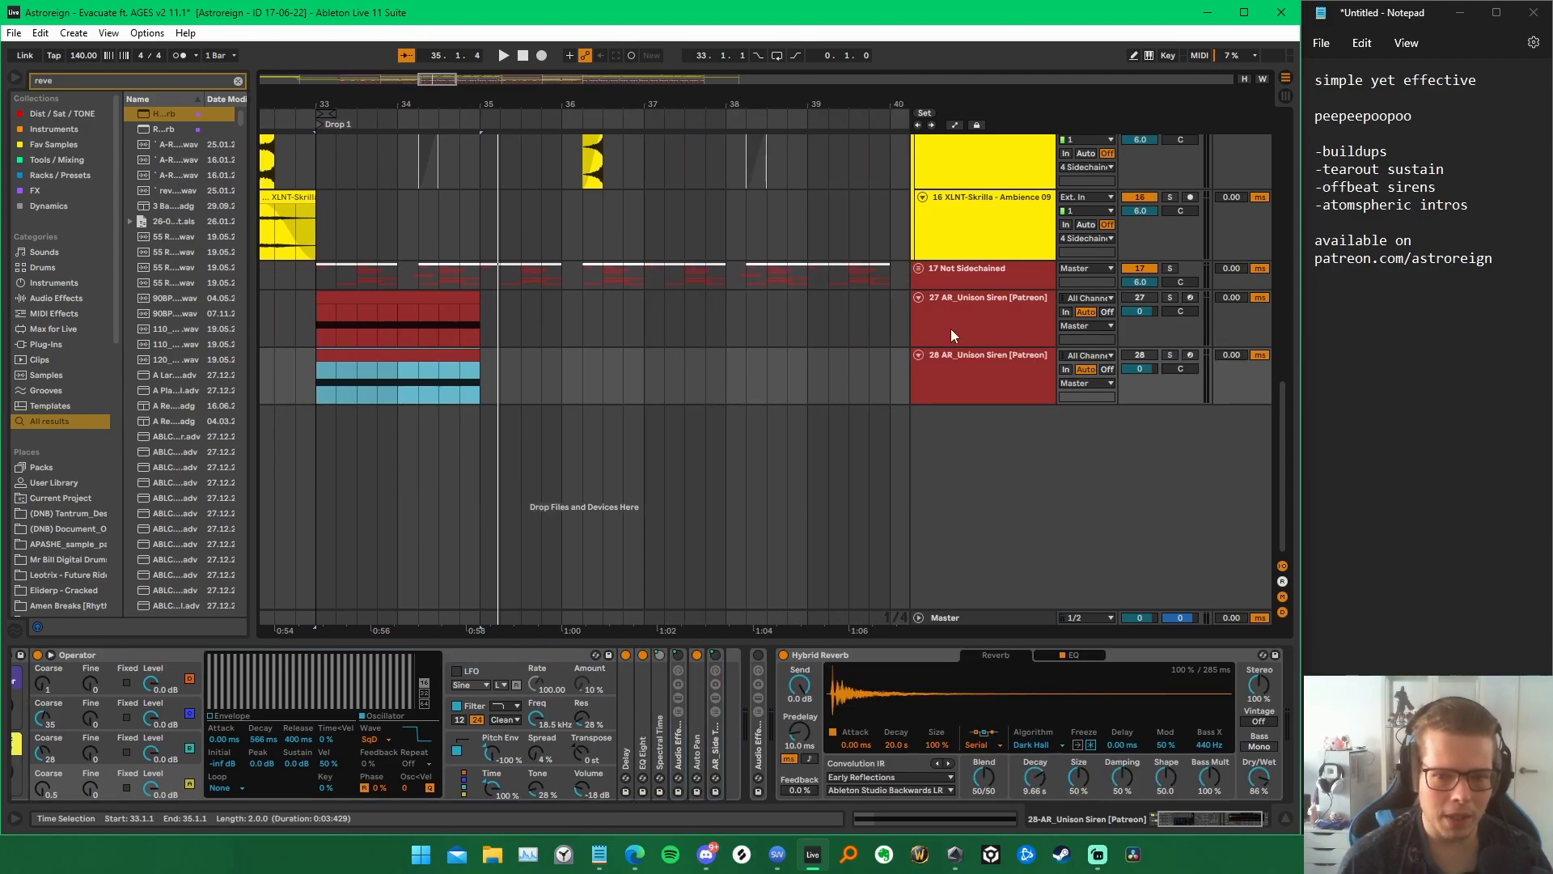
Step: Play the soloed siren on track 27 and expand the Auto Pan device in its rack
{"action": "left_click", "coordinate": [981, 384]}
{"action": "key", "text": "space"}
{"action": "left_click", "coordinate": [1008, 323]}
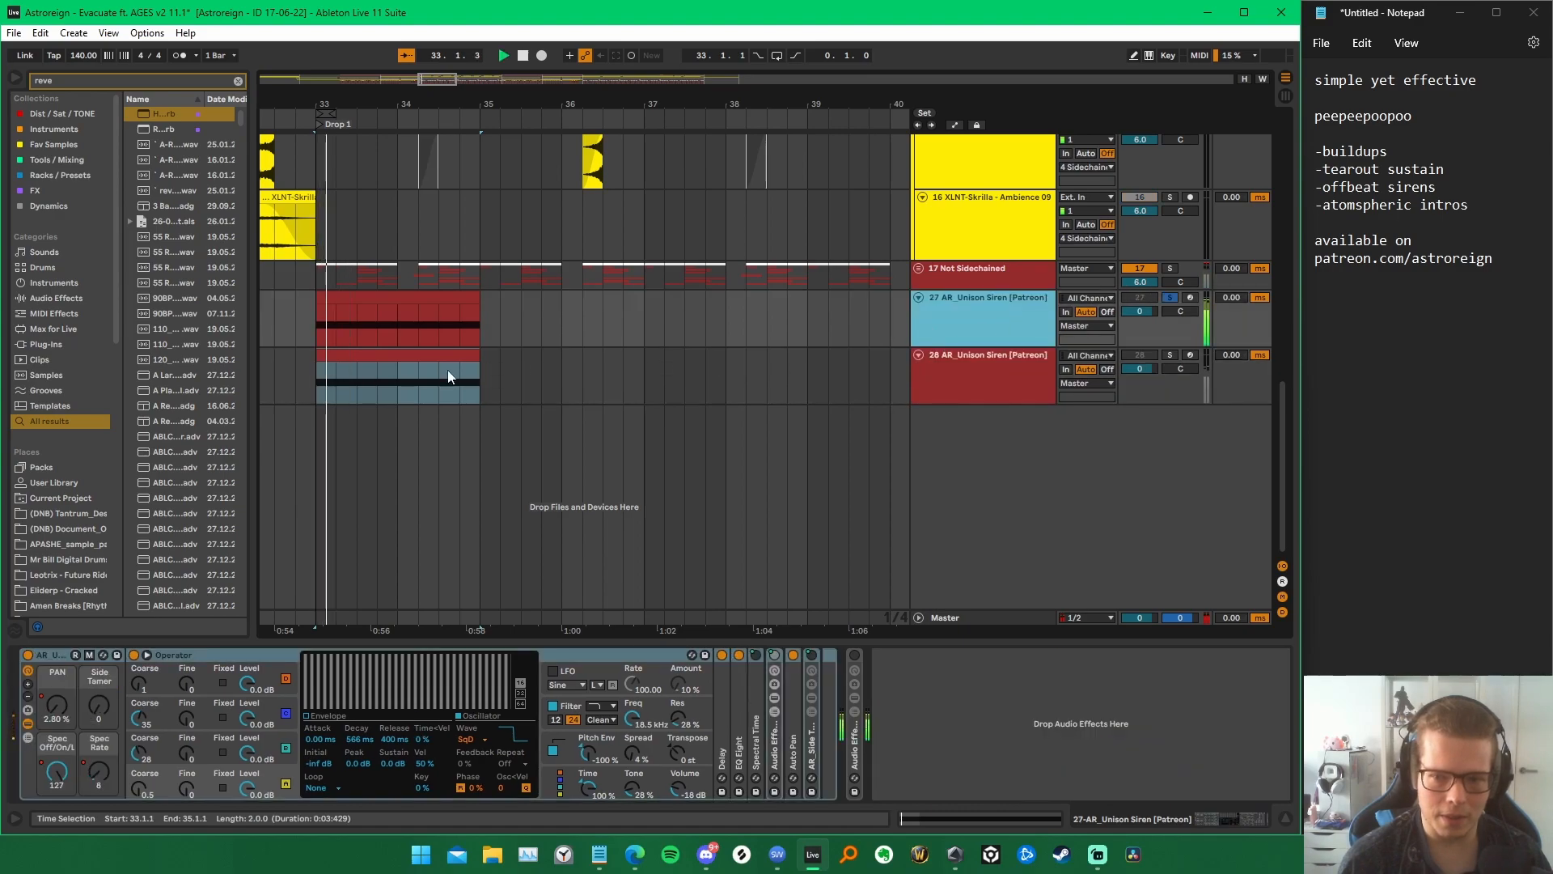
{"action": "scroll", "coordinate": [607, 416], "scroll_direction": "left", "scroll_amount": 4}
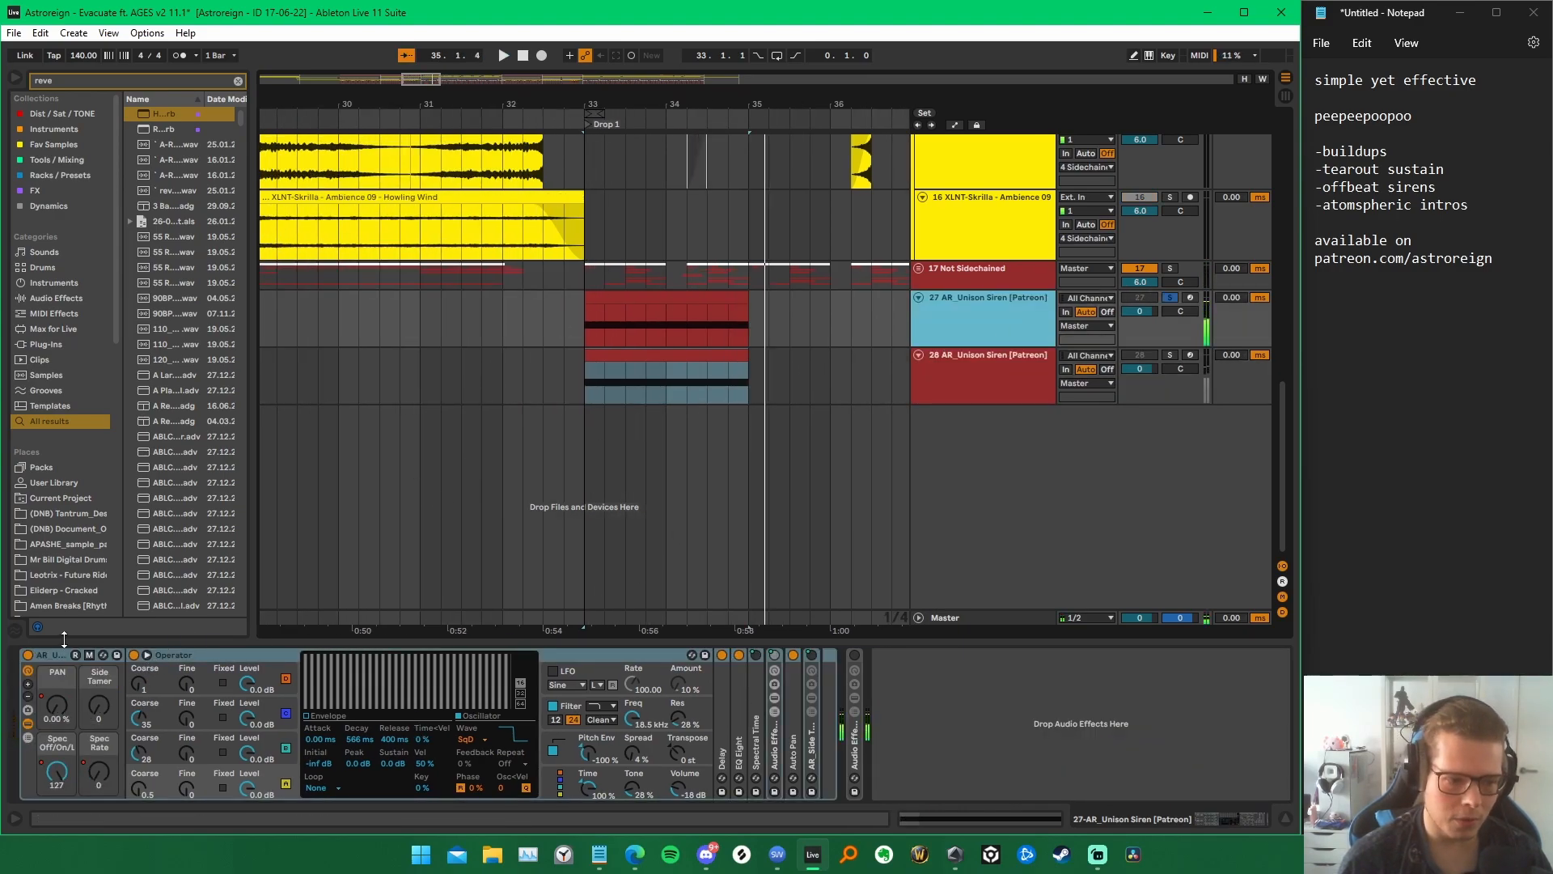
{"action": "left_click", "coordinate": [64, 681]}
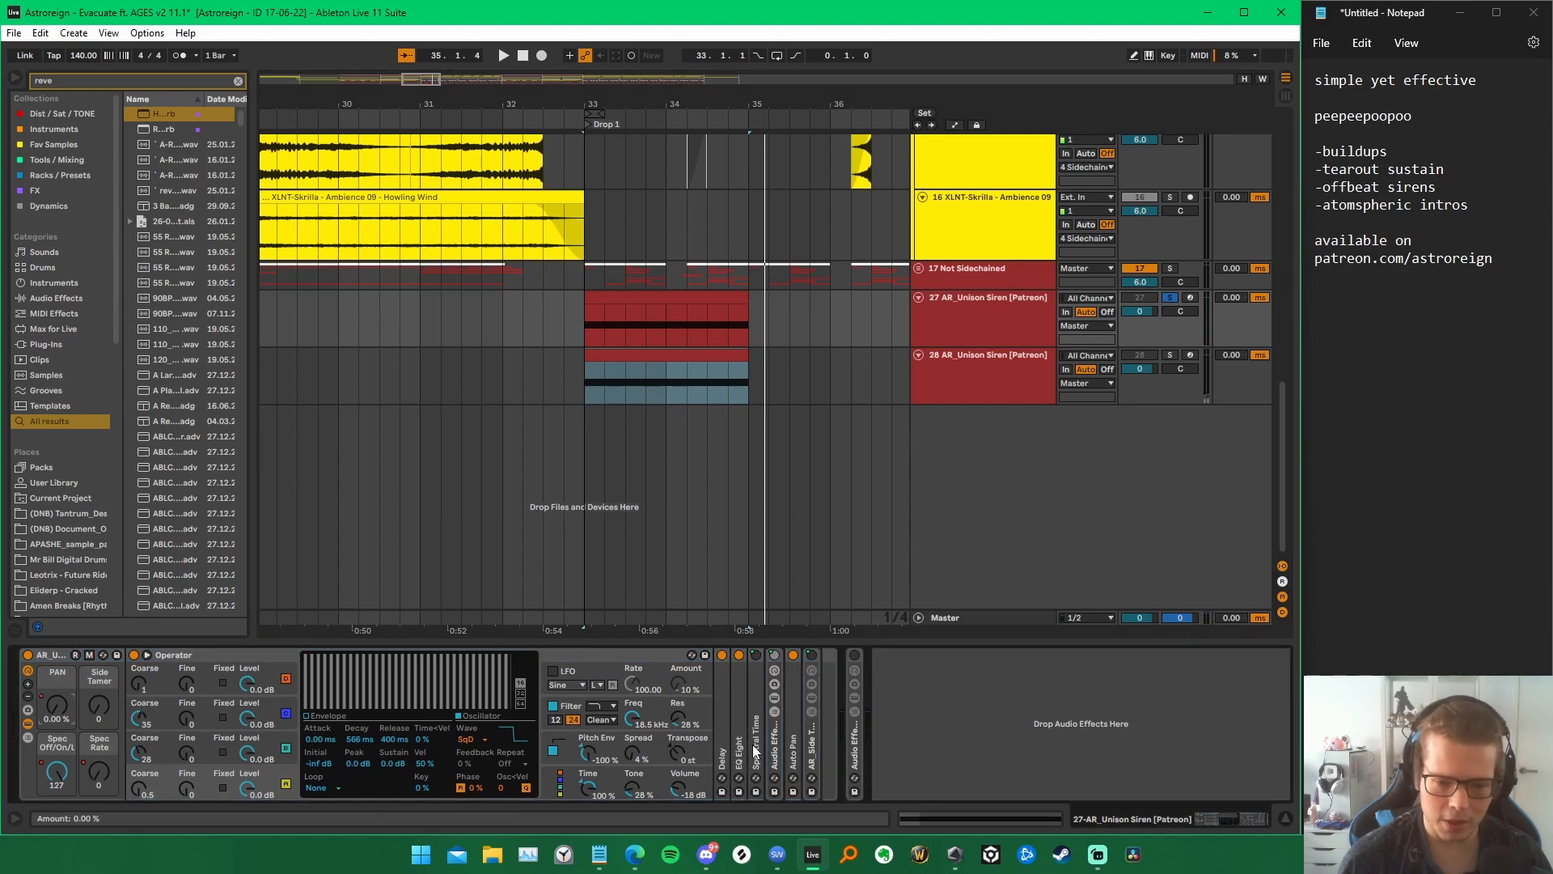
{"action": "double_click", "coordinate": [793, 708]}
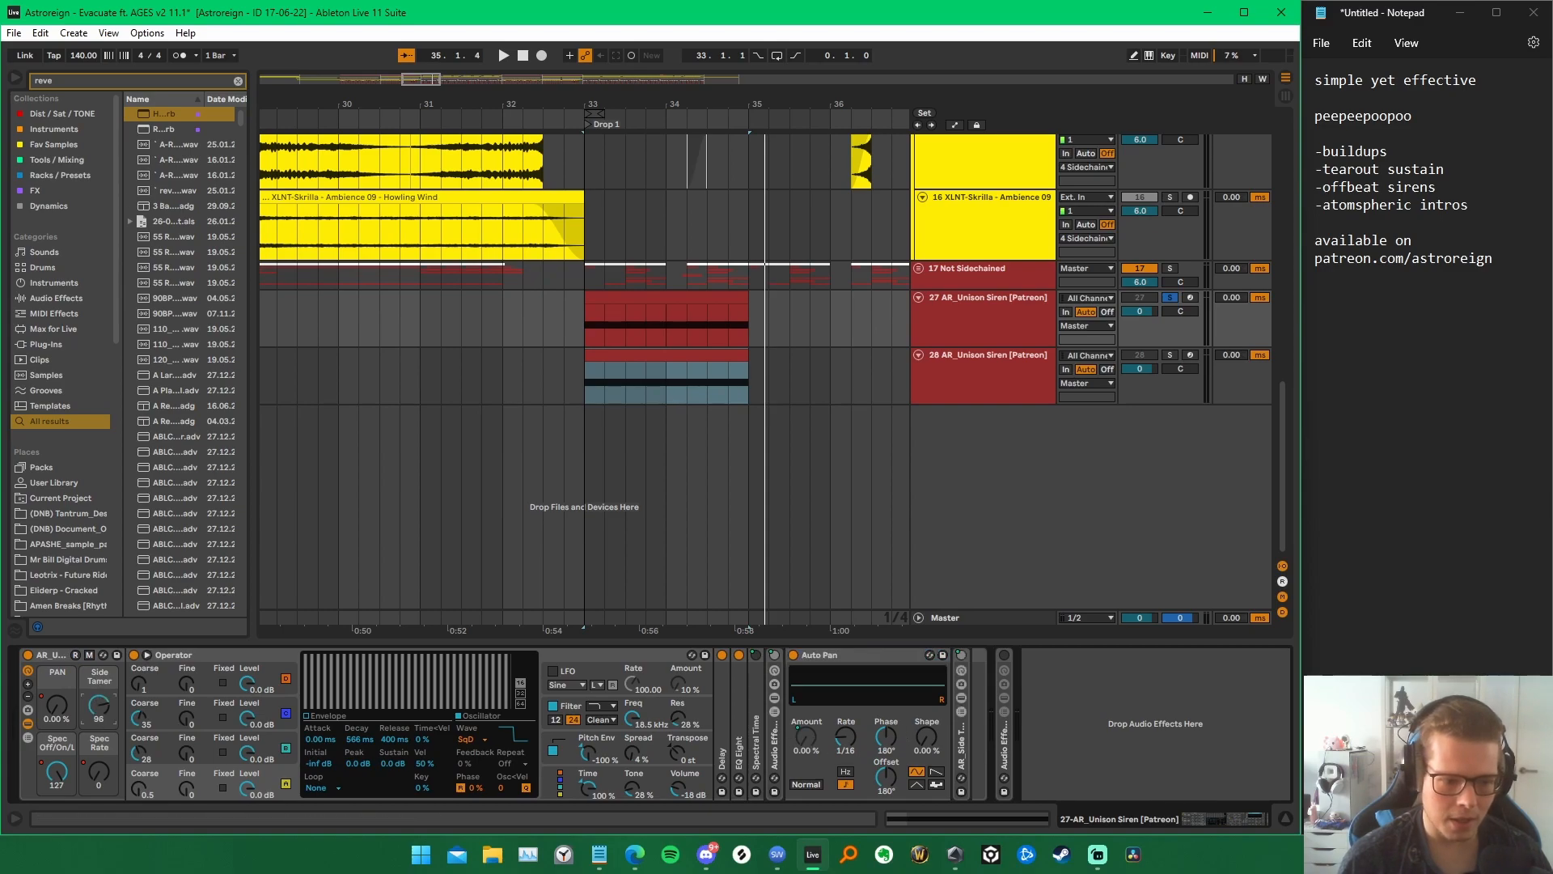
Step: Open the Ozone Imager window from the Master track's device chain
{"action": "left_click", "coordinate": [1015, 619]}
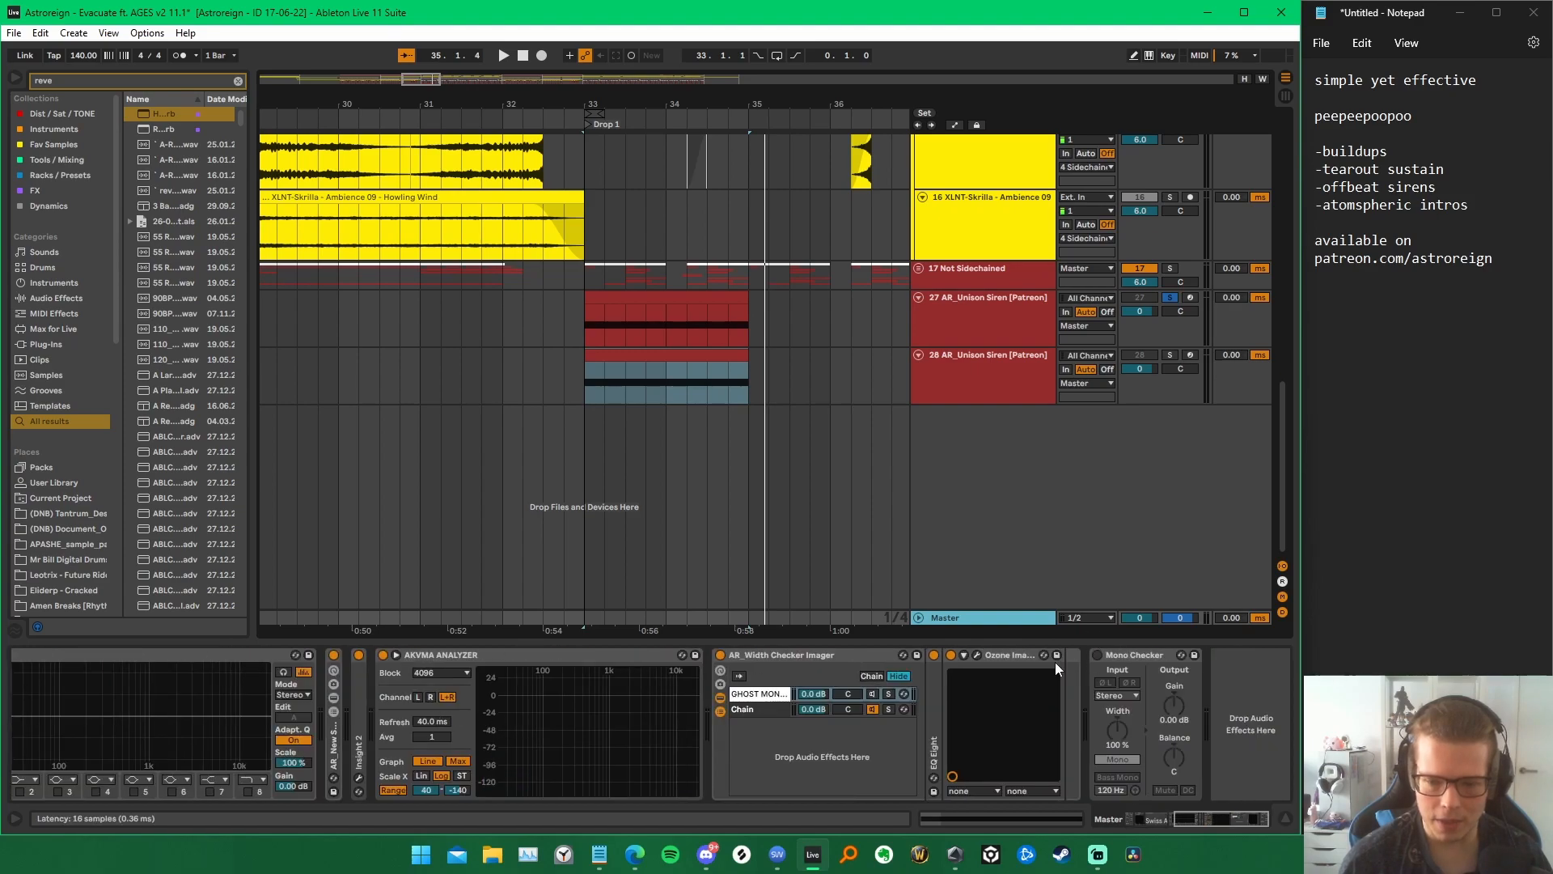
{"action": "left_click", "coordinate": [976, 654]}
{"action": "left_click_drag", "start_coordinate": [579, 337], "coordinate": [531, 346]}
Step: Play the track 27 siren with its Side Tamer macro at 127 and examine the stereo image in Ozone Imager
{"action": "left_click", "coordinate": [1039, 322]}
{"action": "key", "text": "space"}
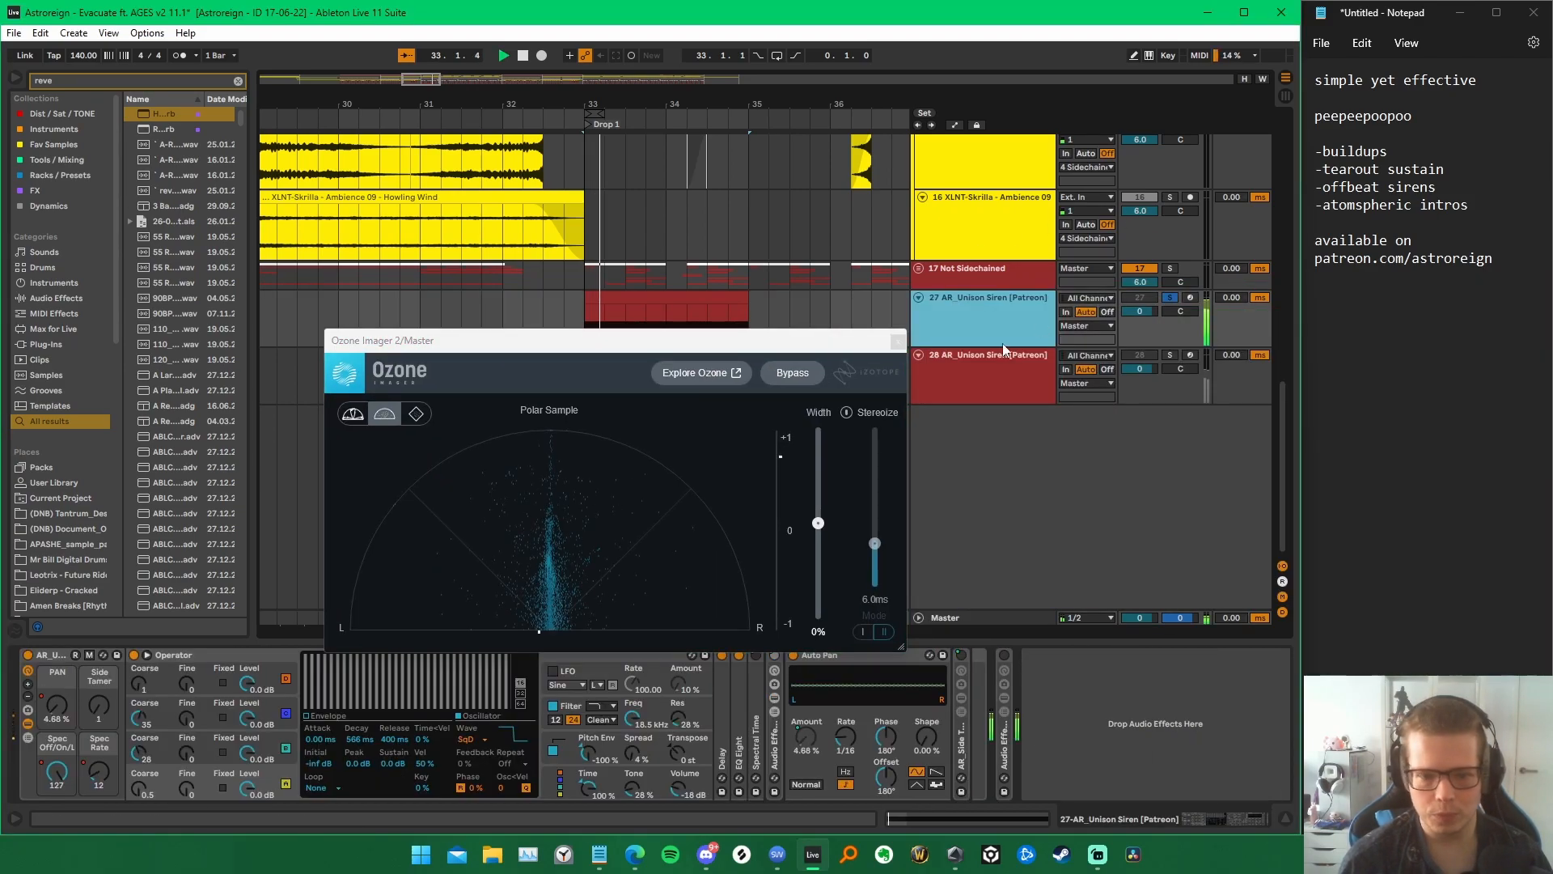
{"action": "left_click", "coordinate": [1140, 711]}
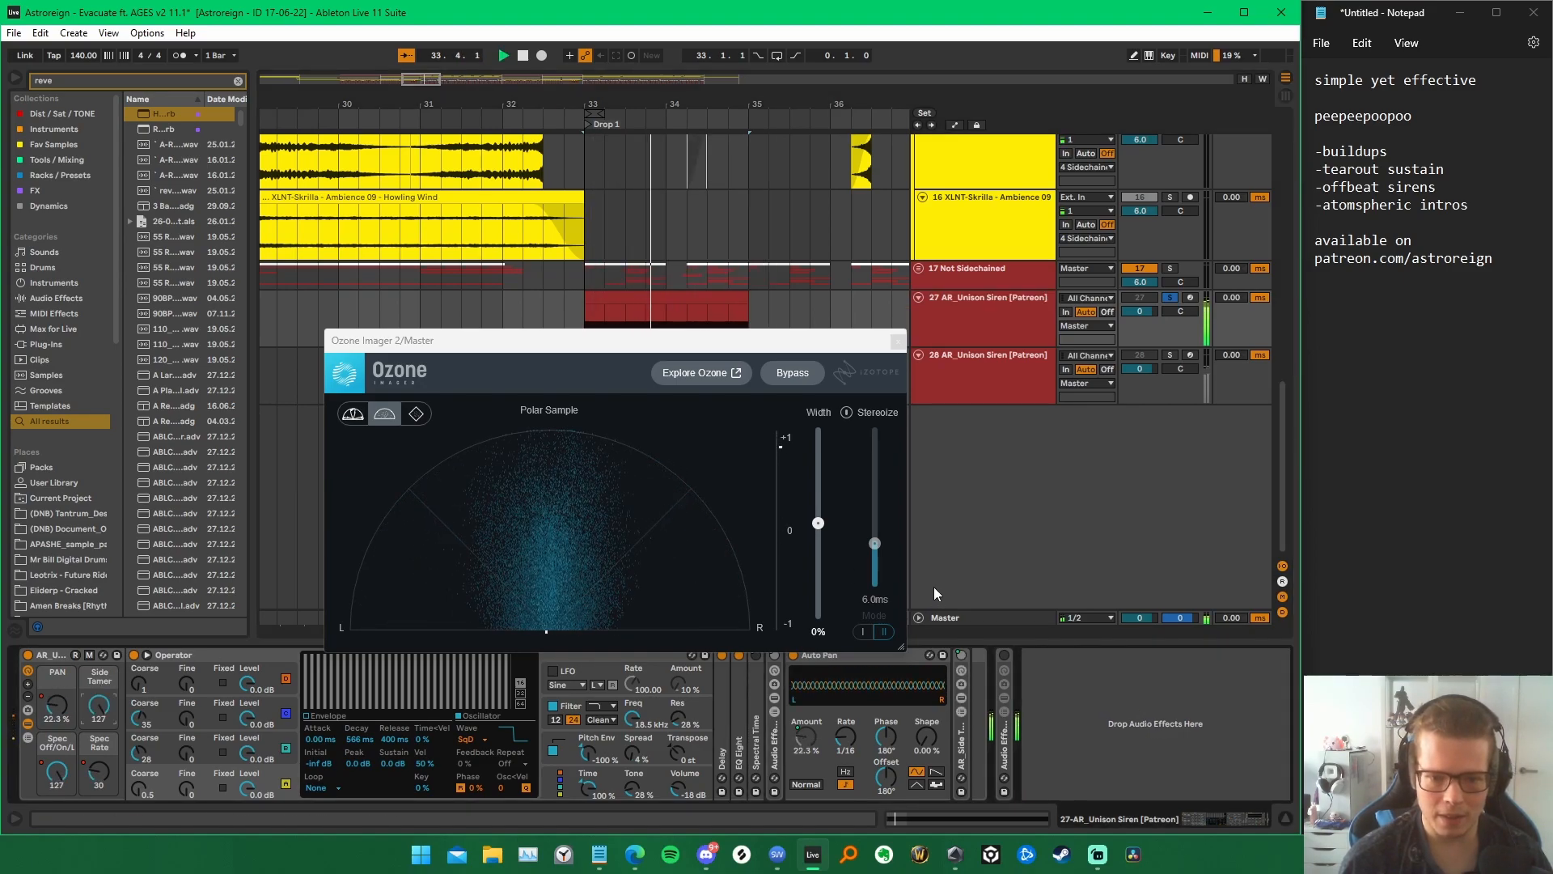
{"action": "left_click", "coordinate": [1146, 723]}
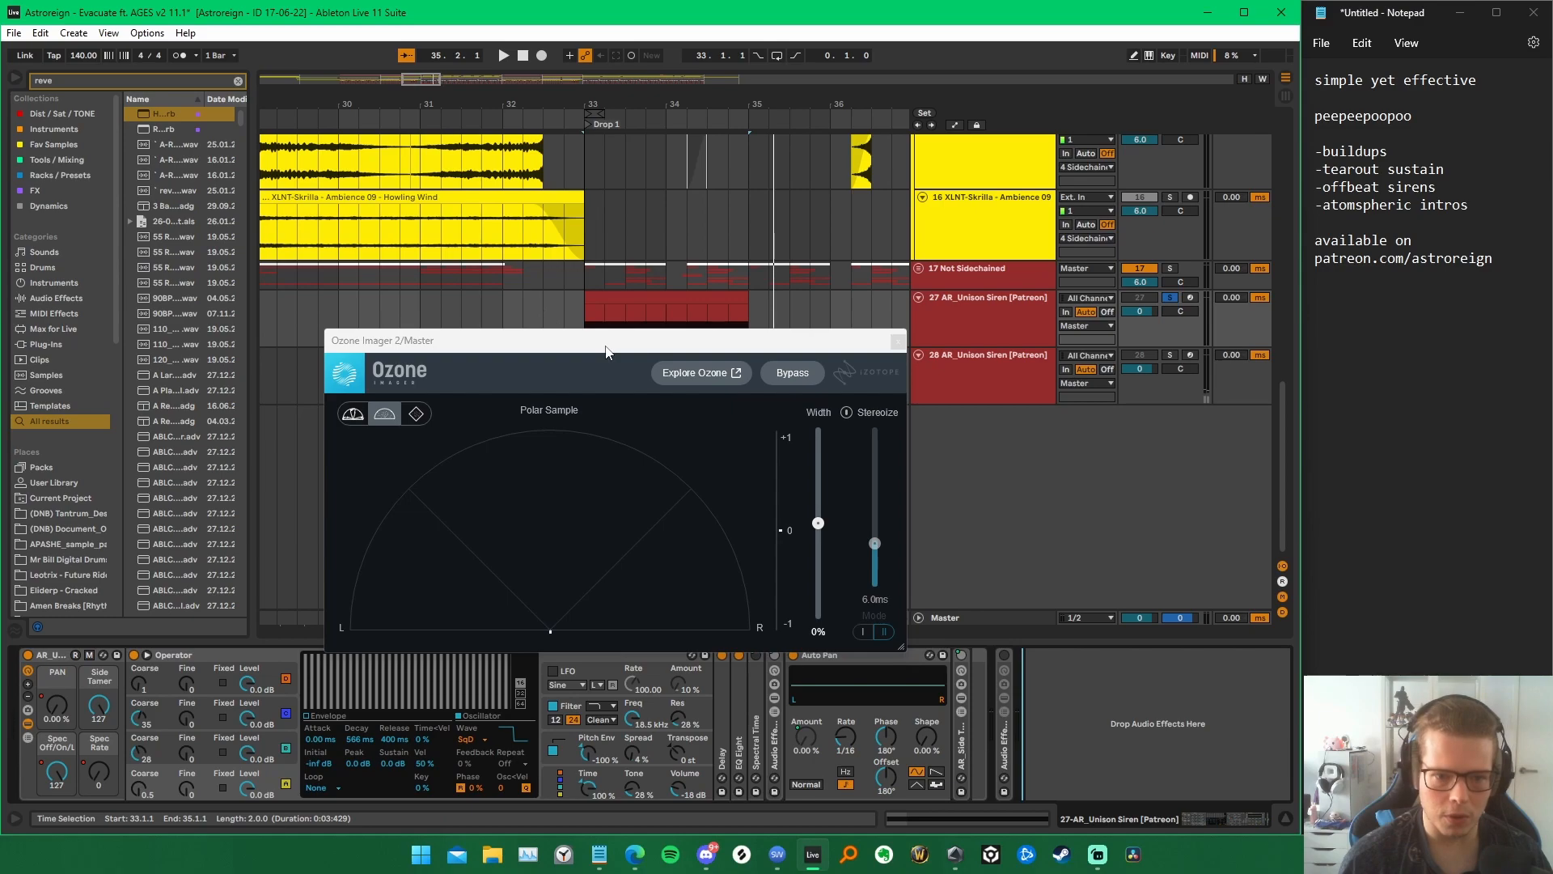
Step: Expand the AR_Side Tamer rack on track 27 and inspect the devices in its Mid and Side chains
{"action": "left_click_drag", "start_coordinate": [609, 352], "coordinate": [540, 241]}
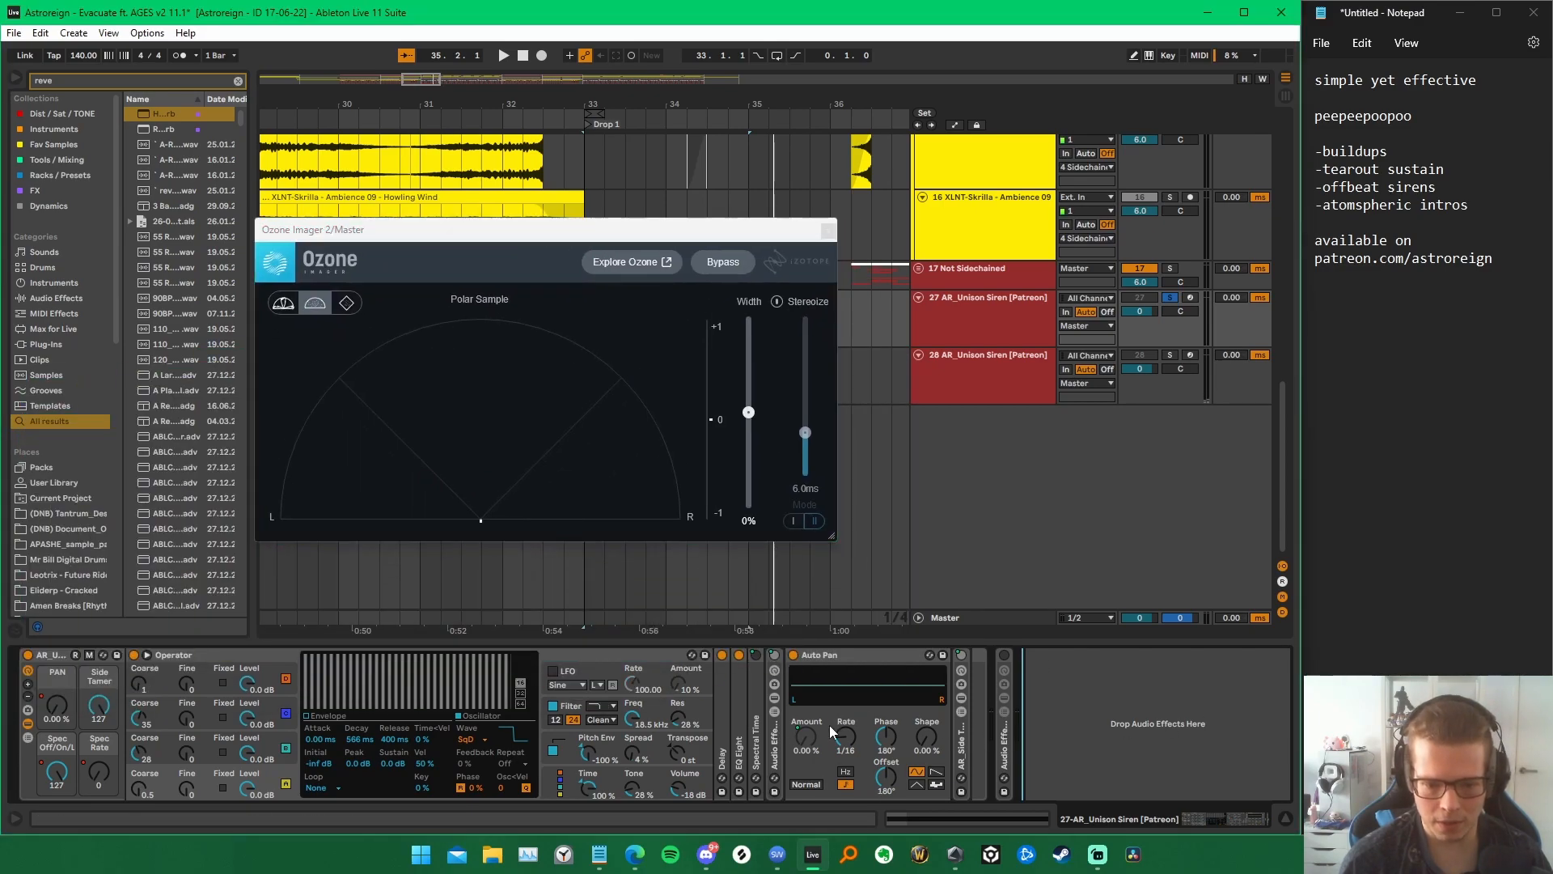
{"action": "double_click", "coordinate": [962, 727]}
{"action": "left_click_drag", "start_coordinate": [1049, 746], "coordinate": [446, 699]}
{"action": "left_click", "coordinate": [710, 710]}
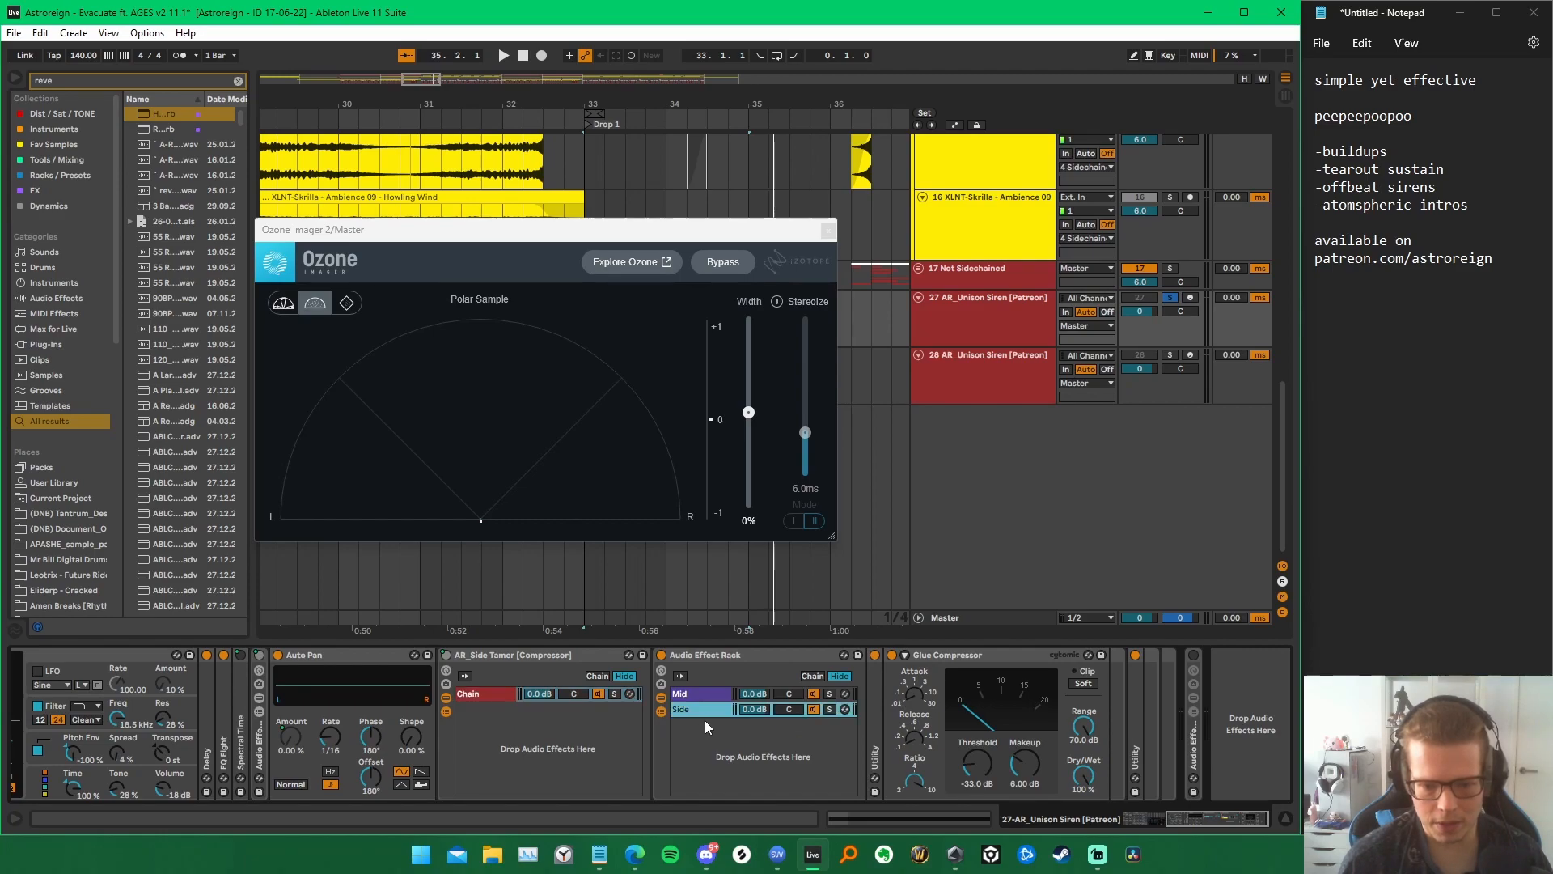
{"action": "left_click", "coordinate": [717, 696]}
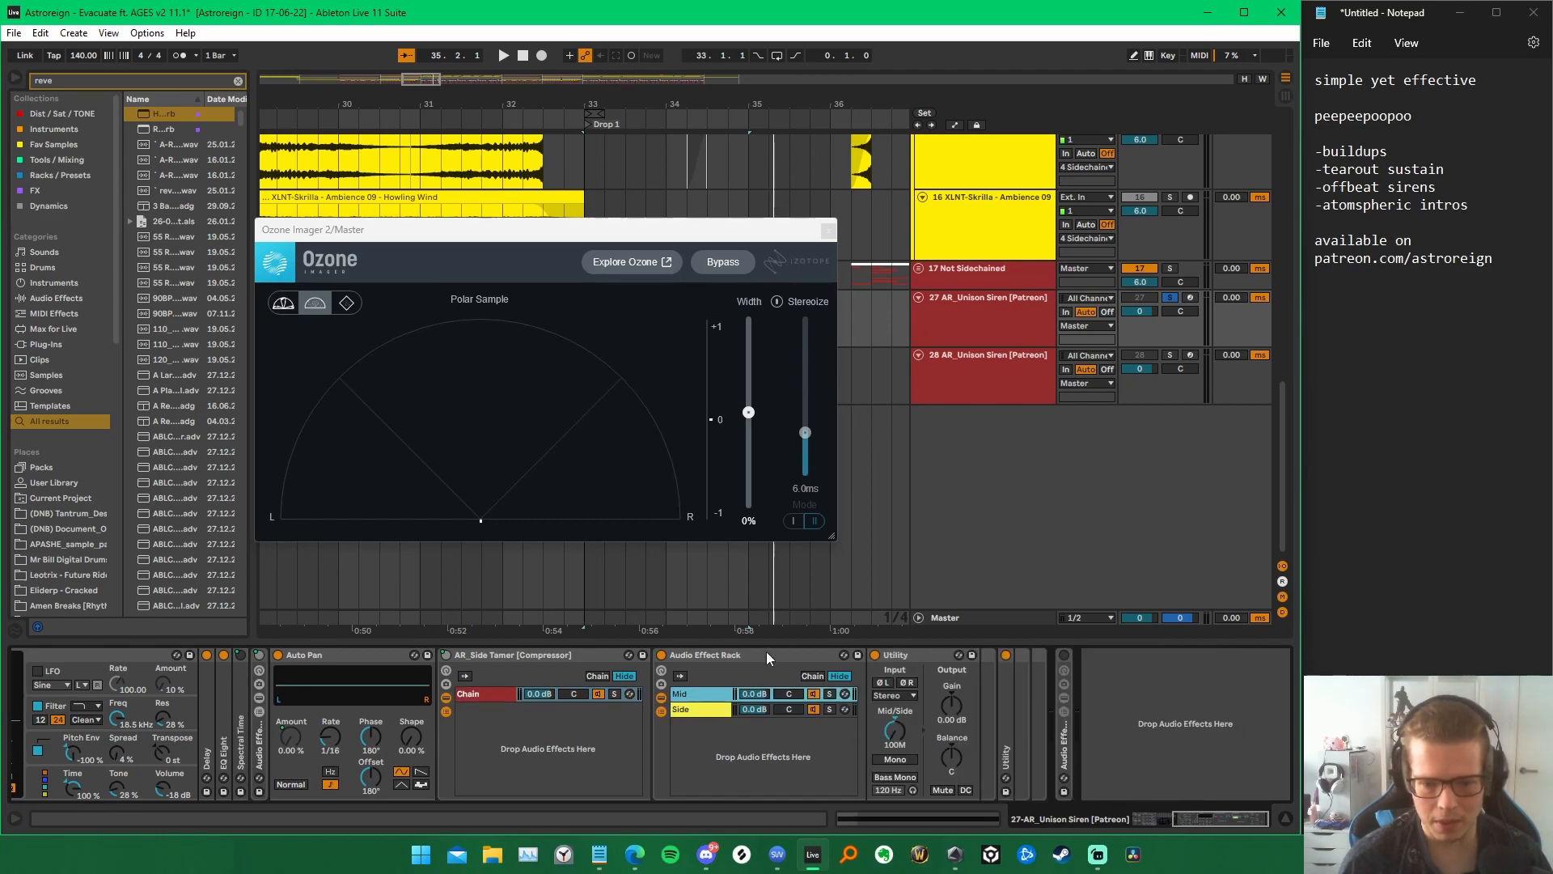
{"action": "left_click", "coordinate": [705, 711]}
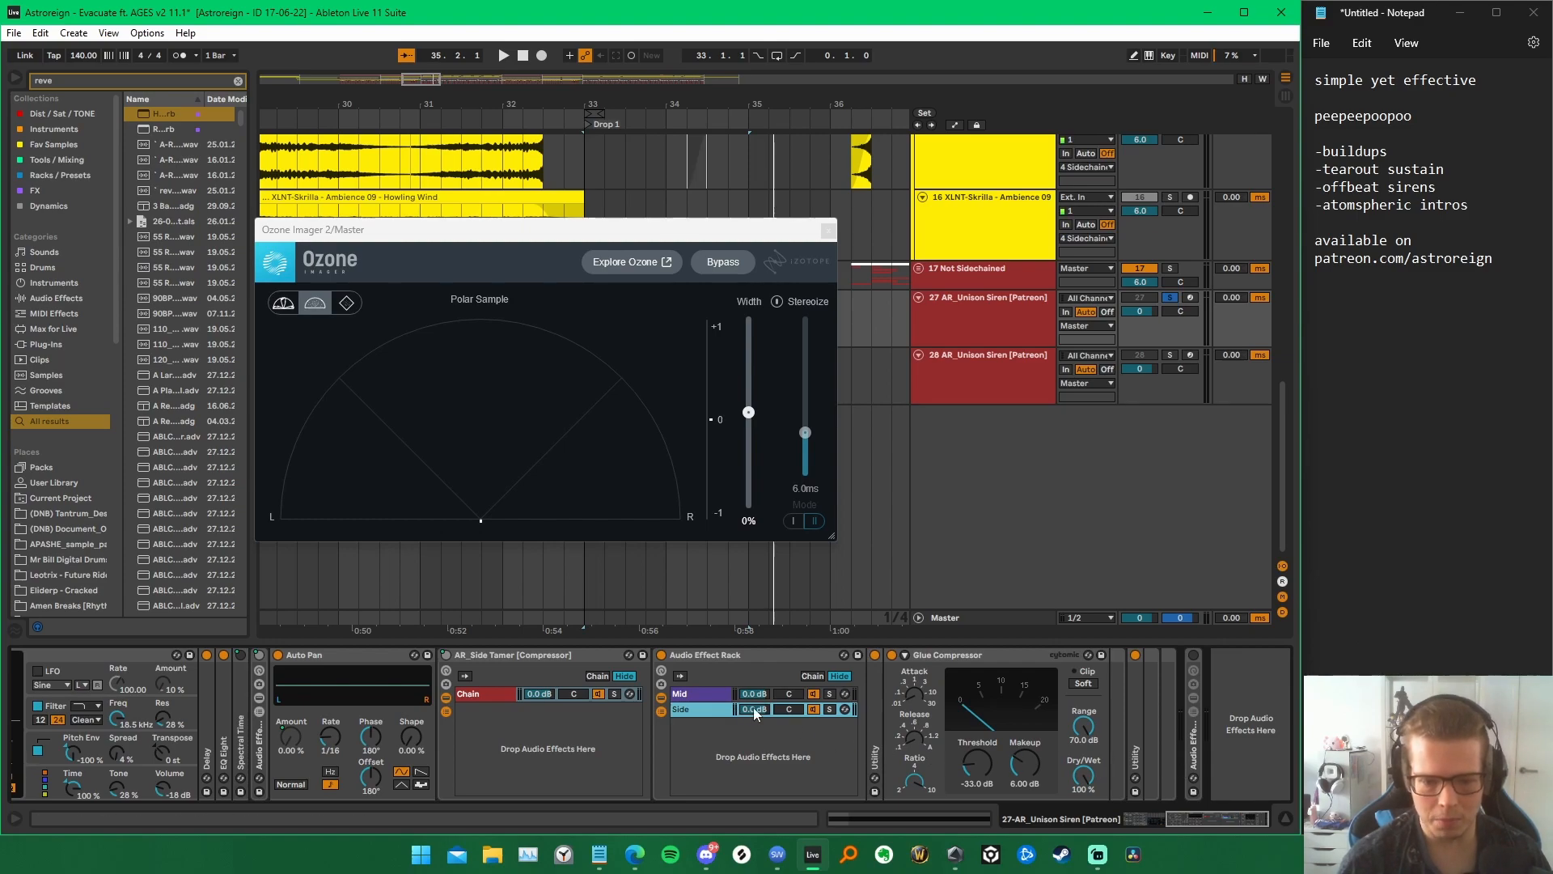
Step: Play the siren to check how the Side chain affects its stereo width, leaving the chain's volume at 0.0 dB
{"action": "key", "text": "space"}
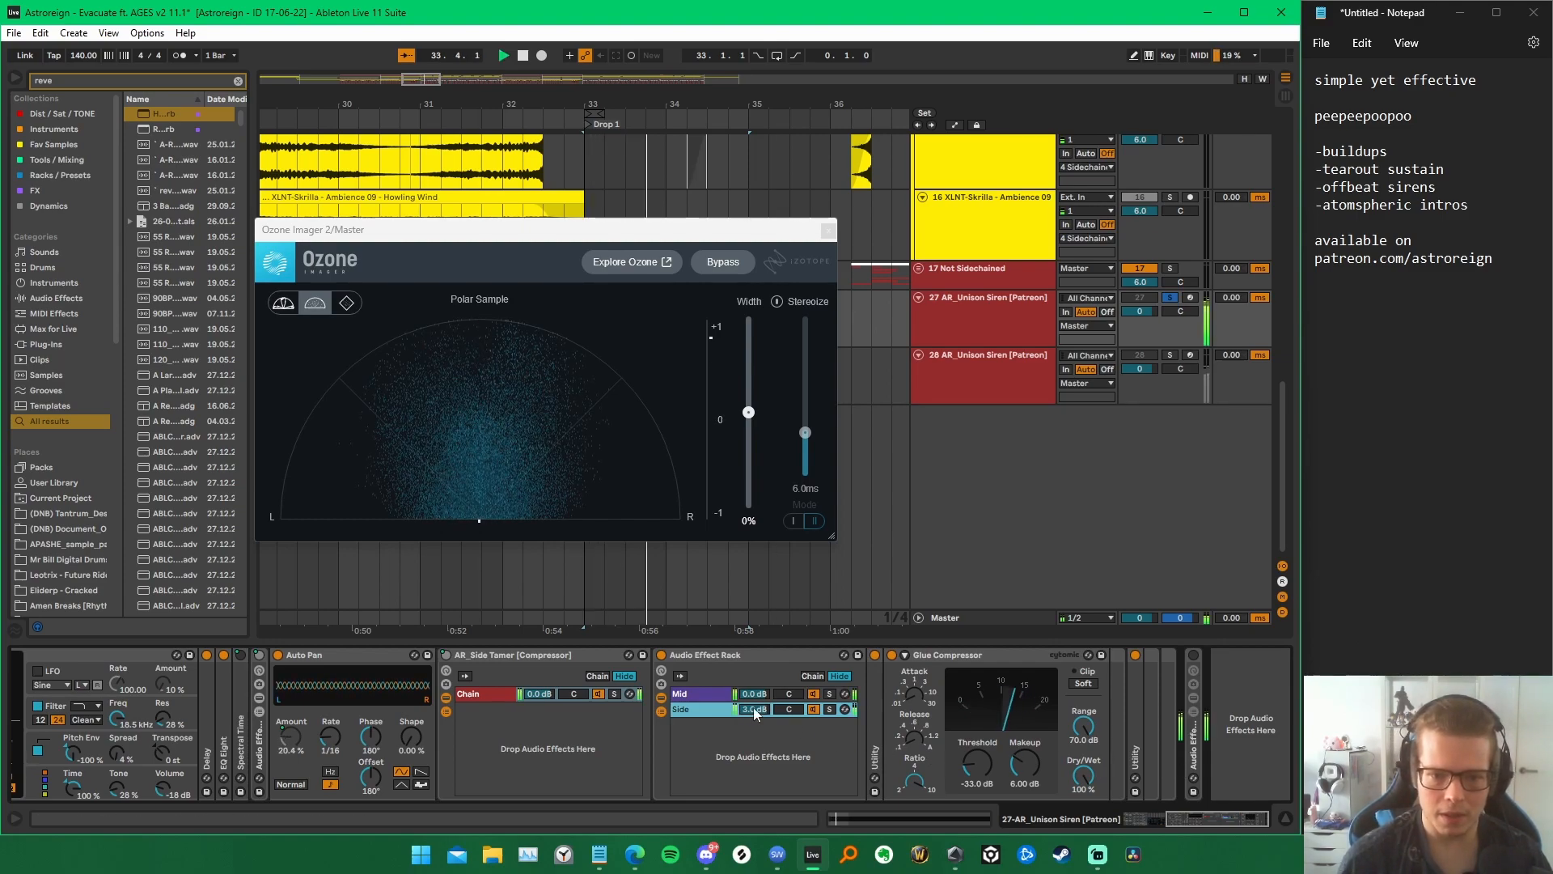
{"action": "key", "text": "space"}
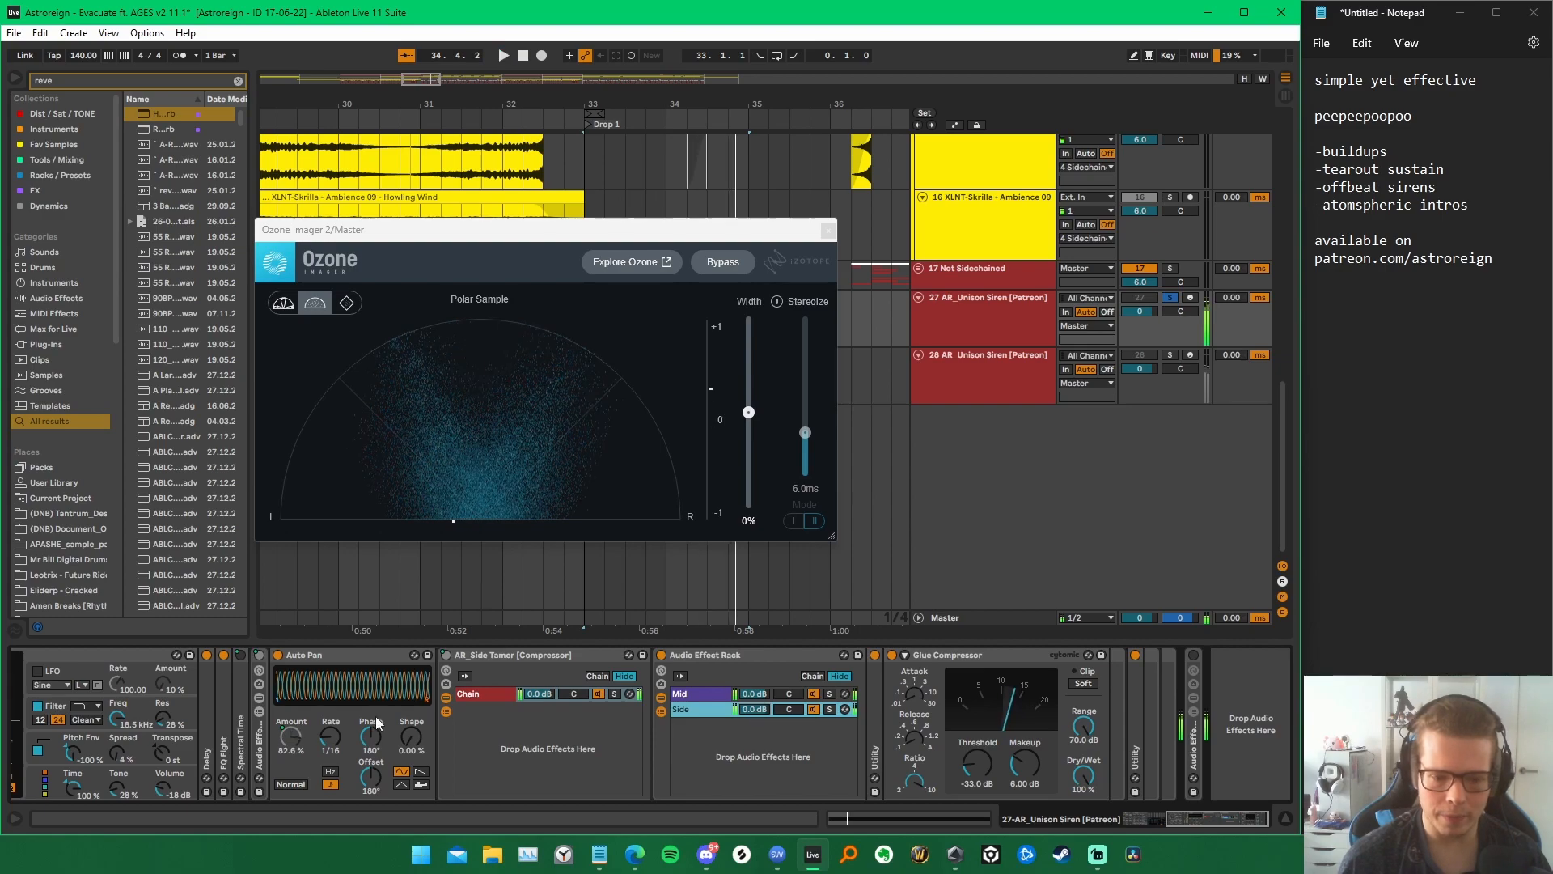
{"action": "double_click", "coordinate": [754, 710]}
Step: Close Ozone Imager and show the device chain of the second siren on track 28
{"action": "left_click_drag", "start_coordinate": [682, 767], "coordinate": [1198, 770]}
{"action": "left_click", "coordinate": [57, 774]}
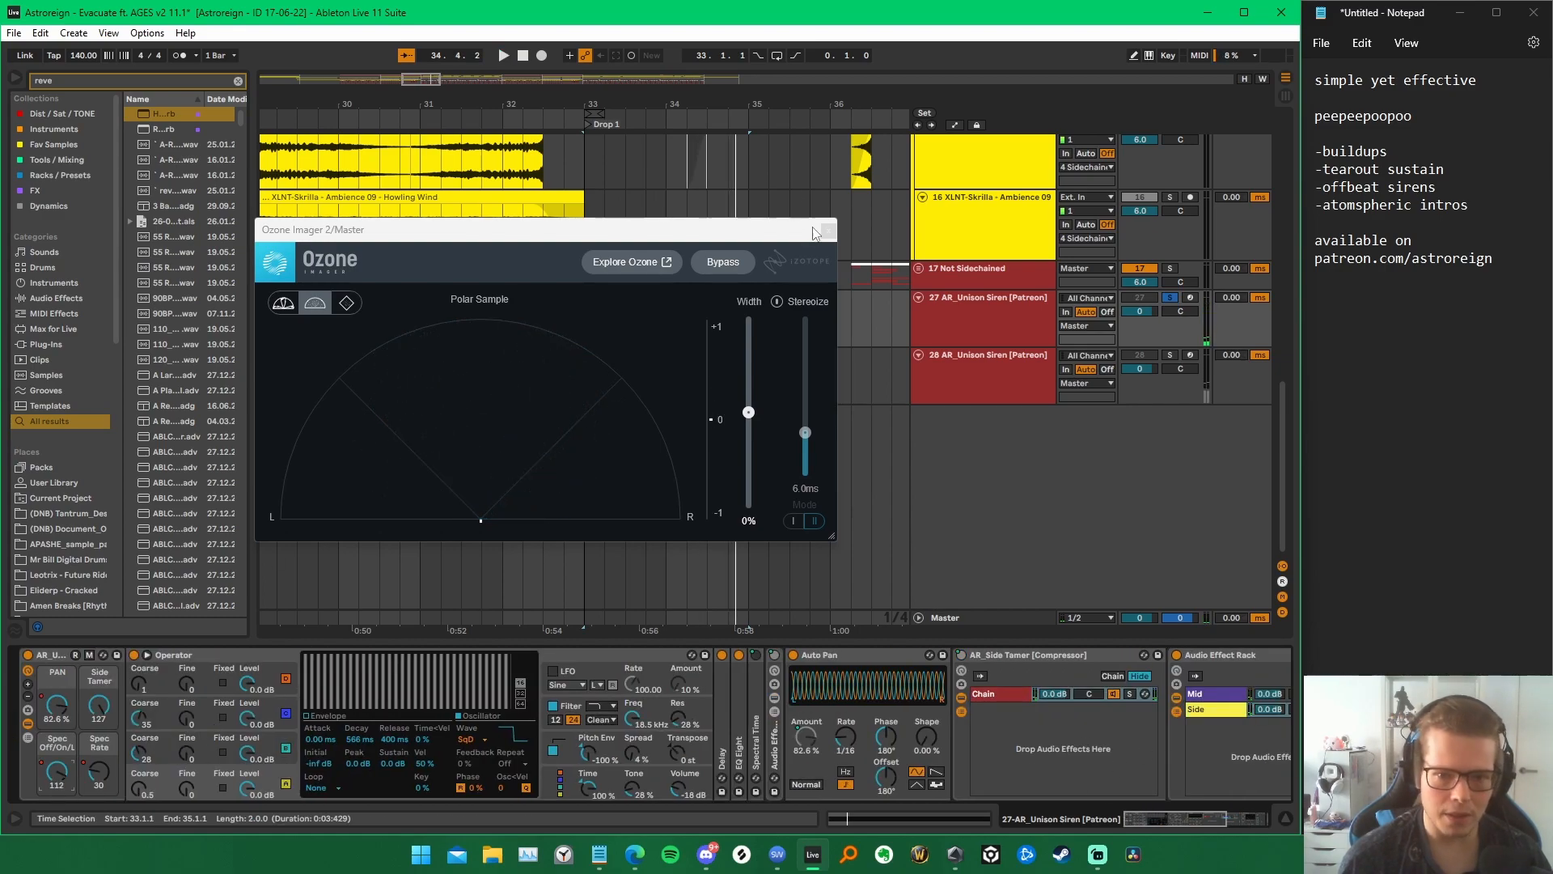
{"action": "left_click", "coordinate": [827, 232]}
{"action": "left_click", "coordinate": [977, 356]}
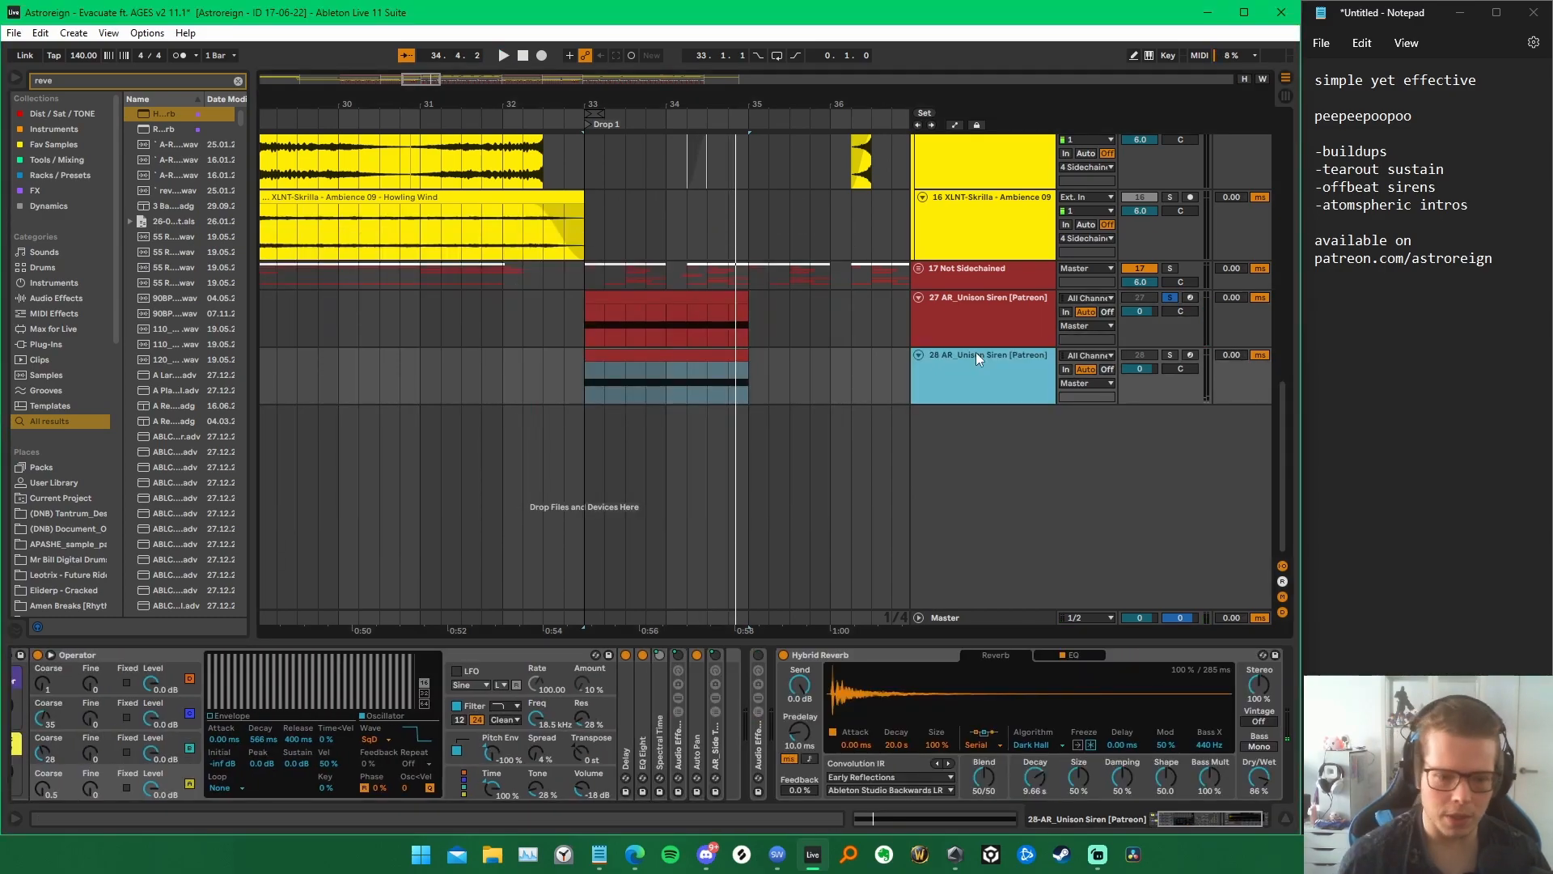
Step: Bring up the macros of the track 28 siren, solo the track and play it with Spec Off/On at 0
{"action": "left_click_drag", "start_coordinate": [156, 675], "coordinate": [299, 778]}
{"action": "left_click", "coordinate": [55, 760]}
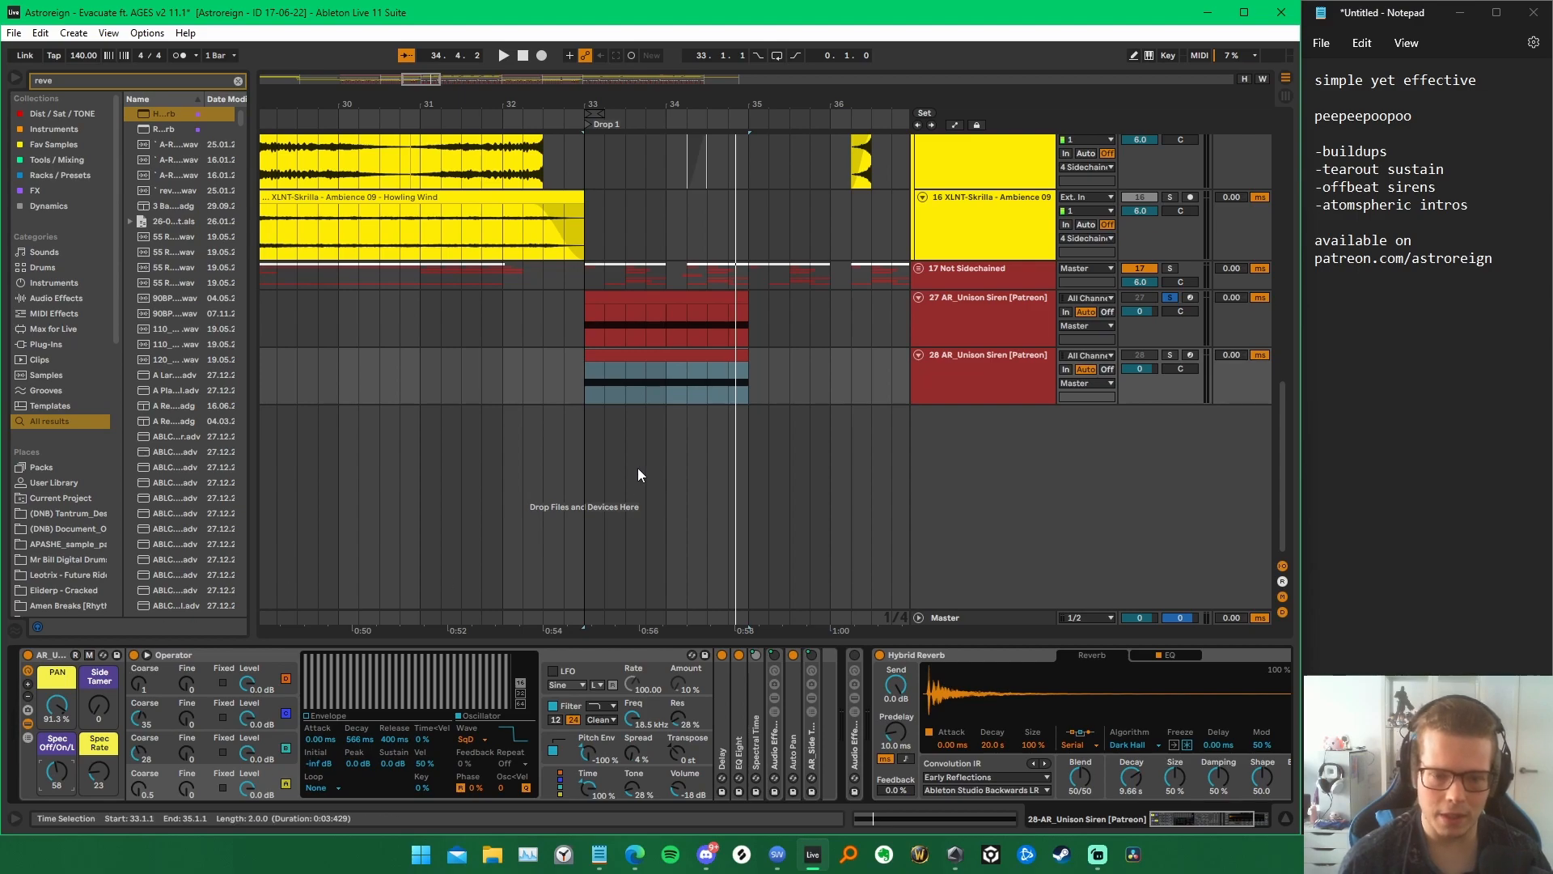
{"action": "left_click", "coordinate": [660, 354]}
{"action": "left_click", "coordinate": [962, 376]}
{"action": "key", "text": "space"}
{"action": "left_click_drag", "start_coordinate": [64, 782], "coordinate": [64, 833]}
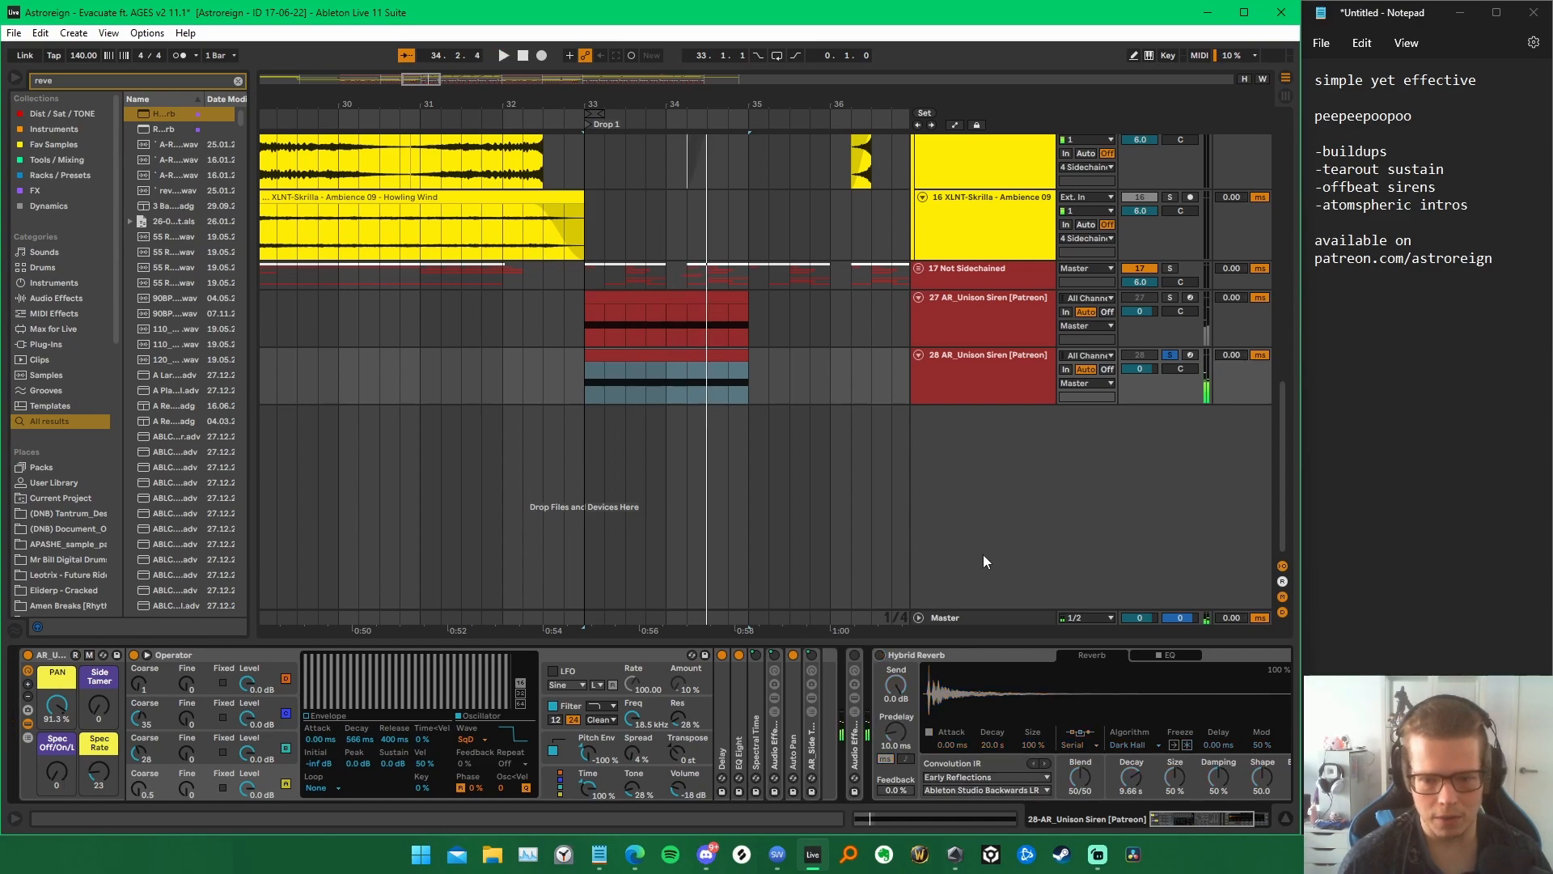
Step: Play the track 28 siren and set its PAN macro to 0.00 %
{"action": "left_click", "coordinate": [1013, 377]}
{"action": "key", "text": "space"}
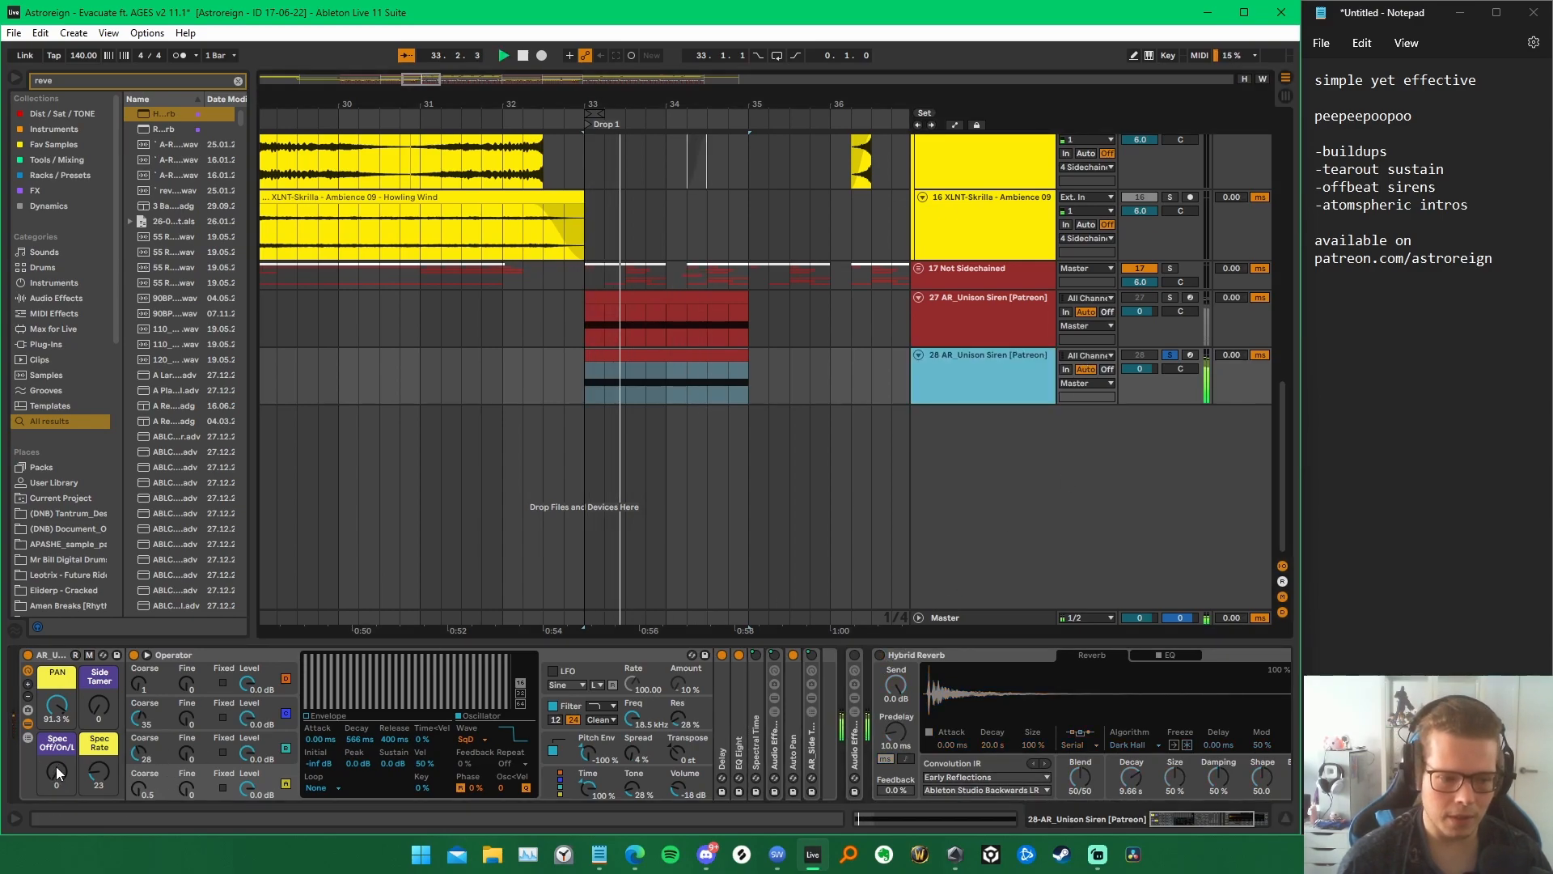
{"action": "left_click_drag", "start_coordinate": [60, 710], "coordinate": [60, 841]}
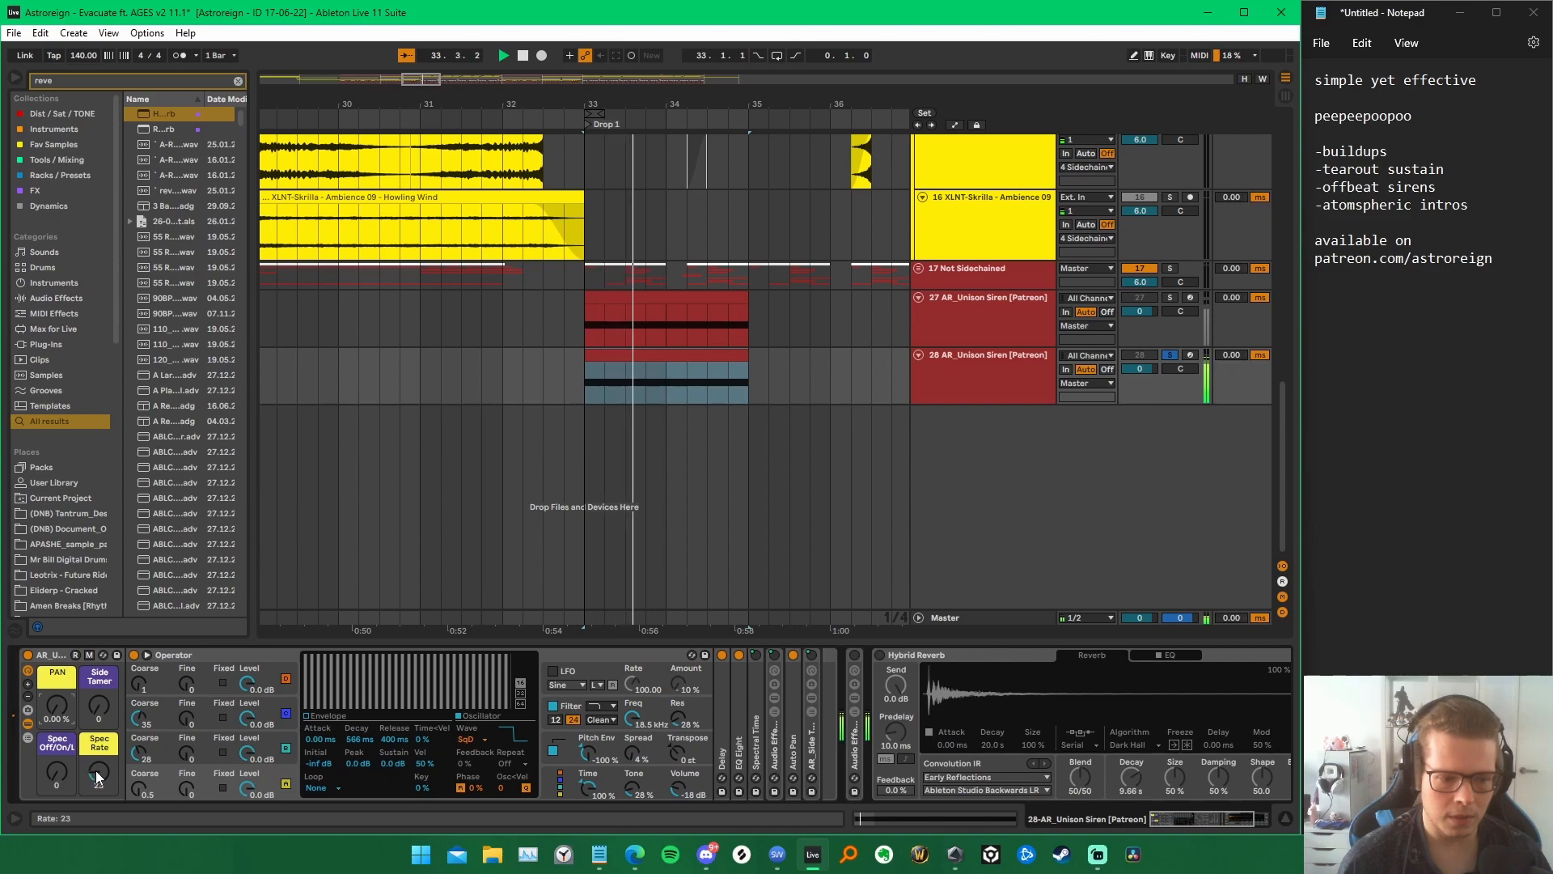
{"action": "key", "text": "space"}
Step: Raise the Spec Off/On macro on track 28 to 127 and play the siren to audition it
{"action": "left_click_drag", "start_coordinate": [55, 778], "coordinate": [56, 697]}
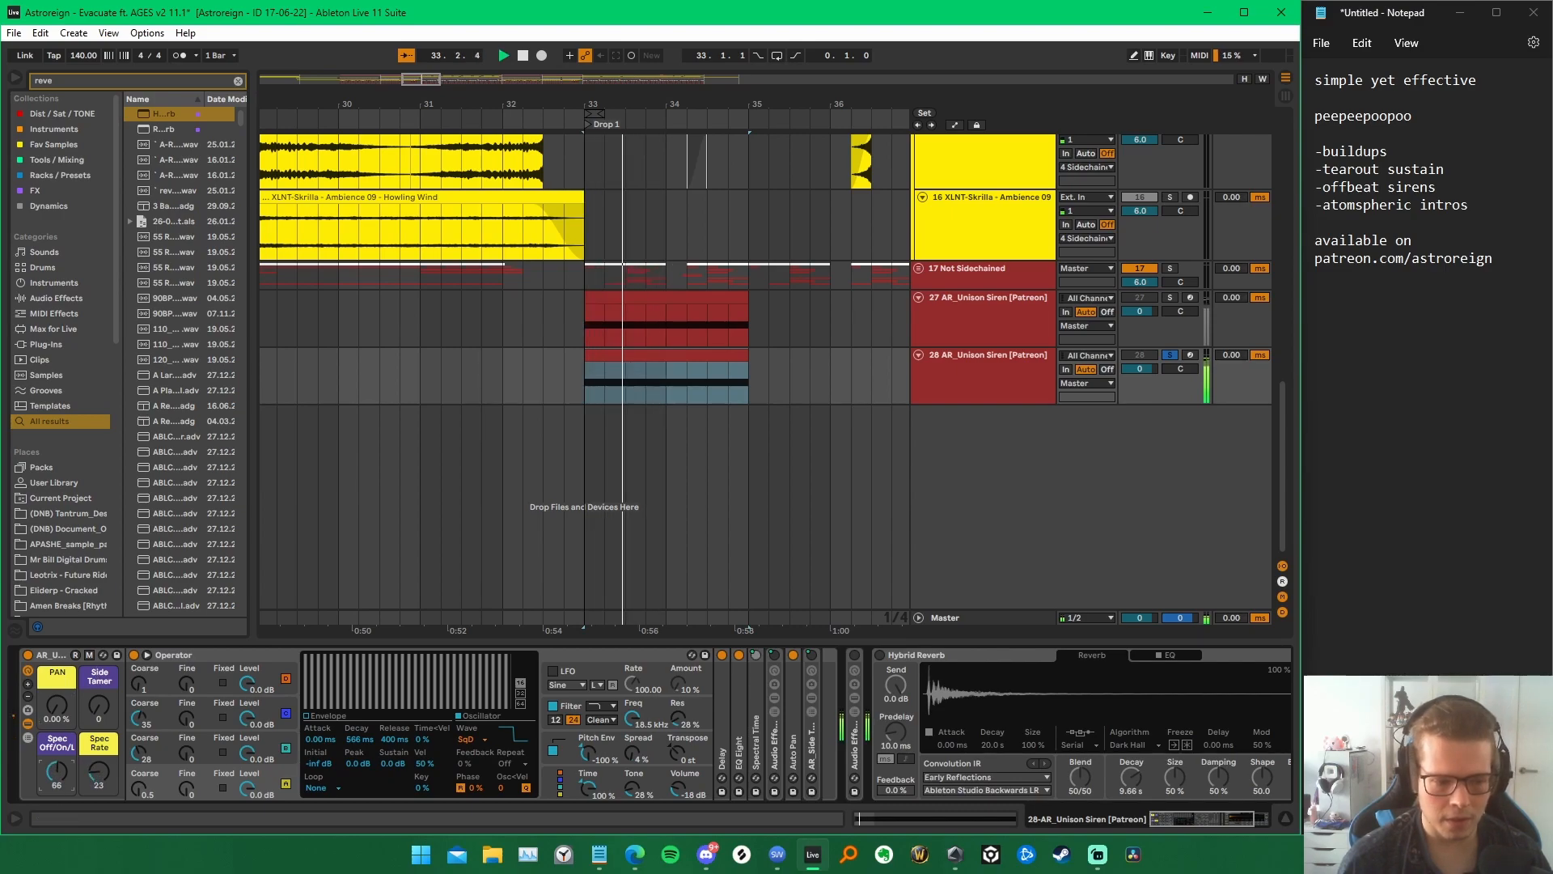
{"action": "left_click_drag", "start_coordinate": [57, 772], "coordinate": [57, 696]}
{"action": "key", "text": "space"}
{"action": "key", "text": "space"}
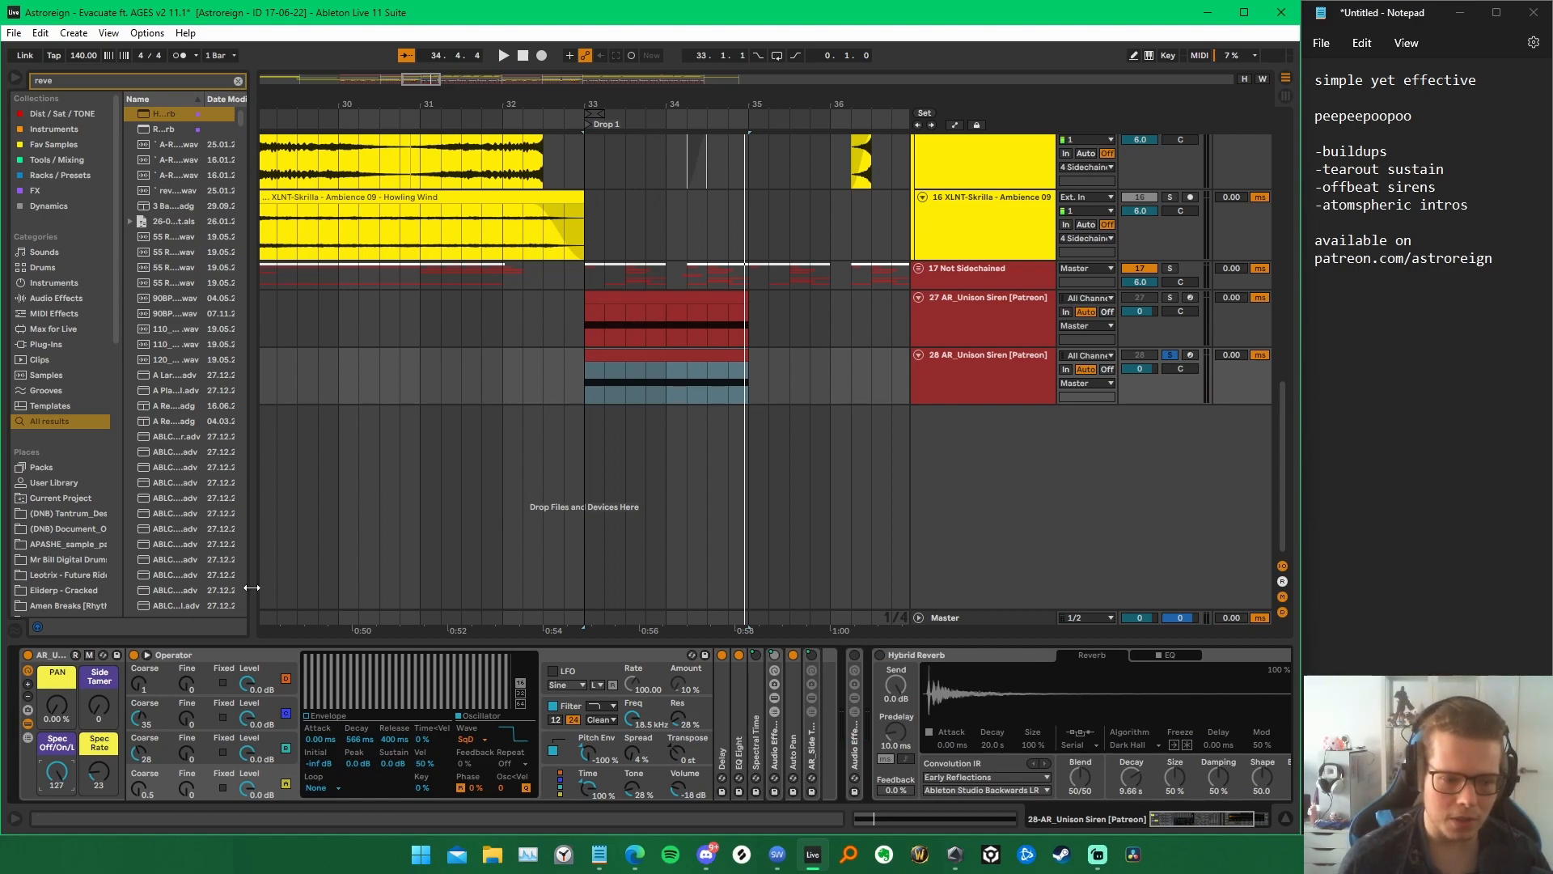
Step: Set the Spec Rate macro on track 28 to 5 while playing the siren clip
{"action": "left_click", "coordinate": [615, 368]}
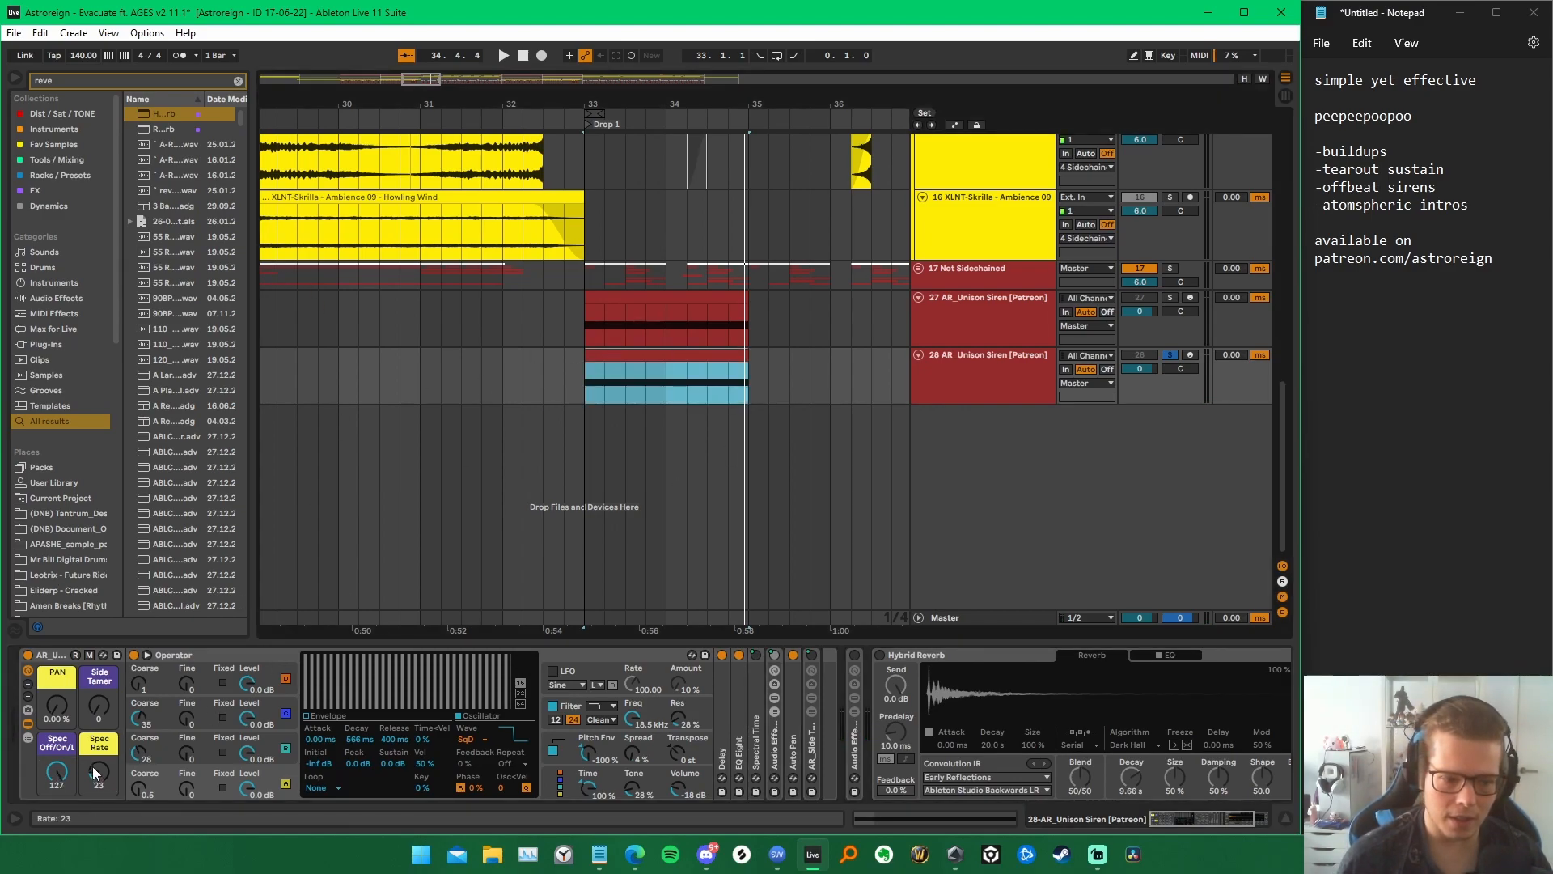
{"action": "key", "text": "space"}
{"action": "mouse_move", "coordinate": [94, 774]}
{"action": "left_mouse_down"}
{"action": "mouse_move", "coordinate": [94, 712]}
{"action": "mouse_move", "coordinate": [90, 803]}
{"action": "left_mouse_up"}
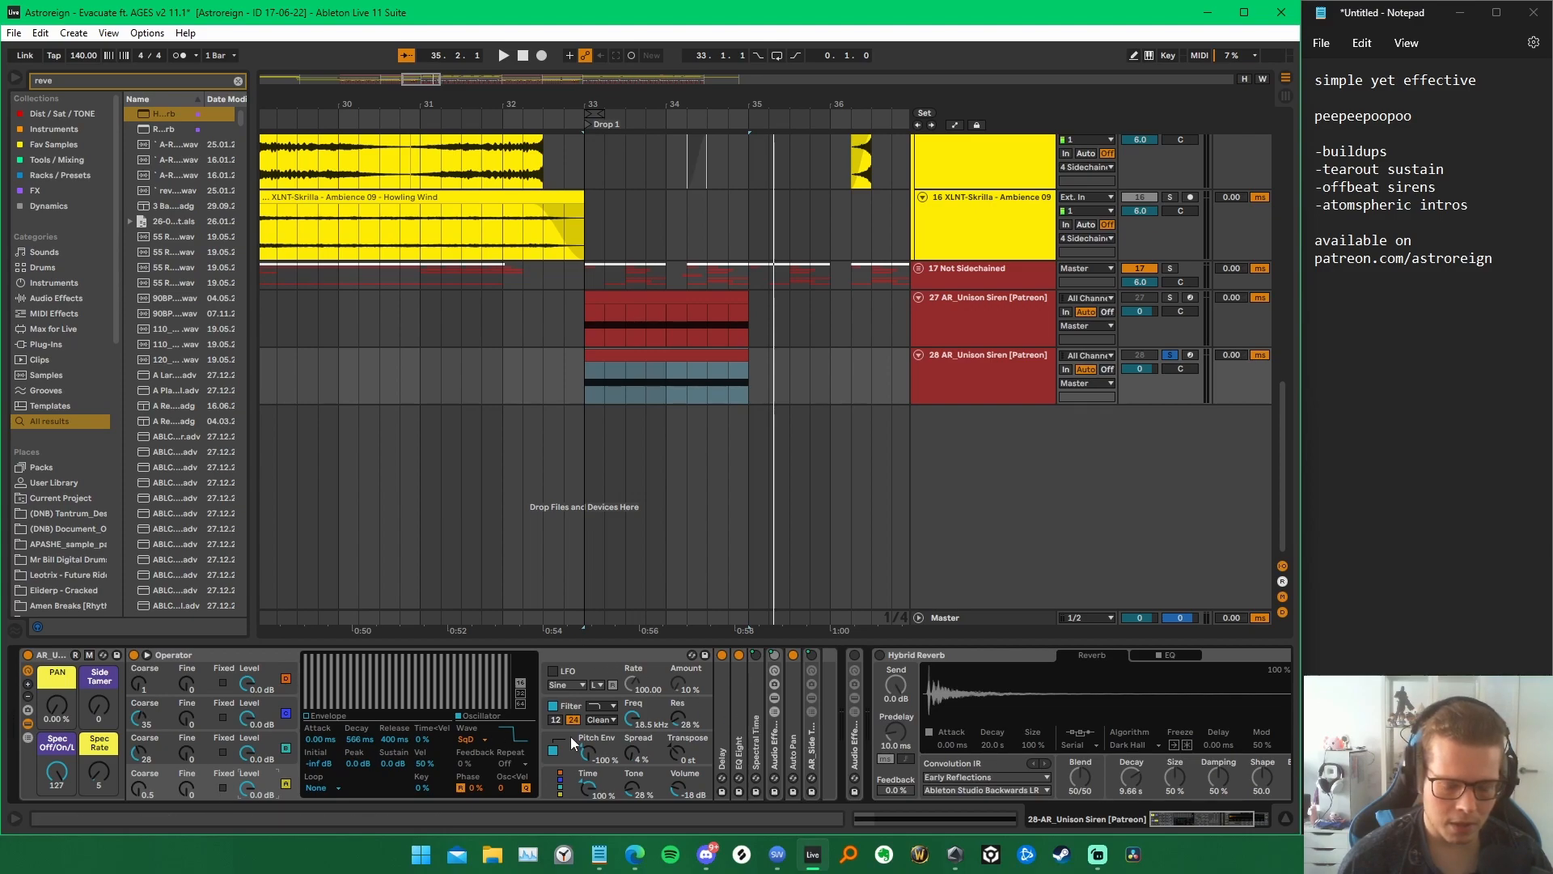
Step: Examine Operator's oscillator waveforms, pitch envelope and global settings on the track 28 siren
{"action": "left_click", "coordinate": [478, 739]}
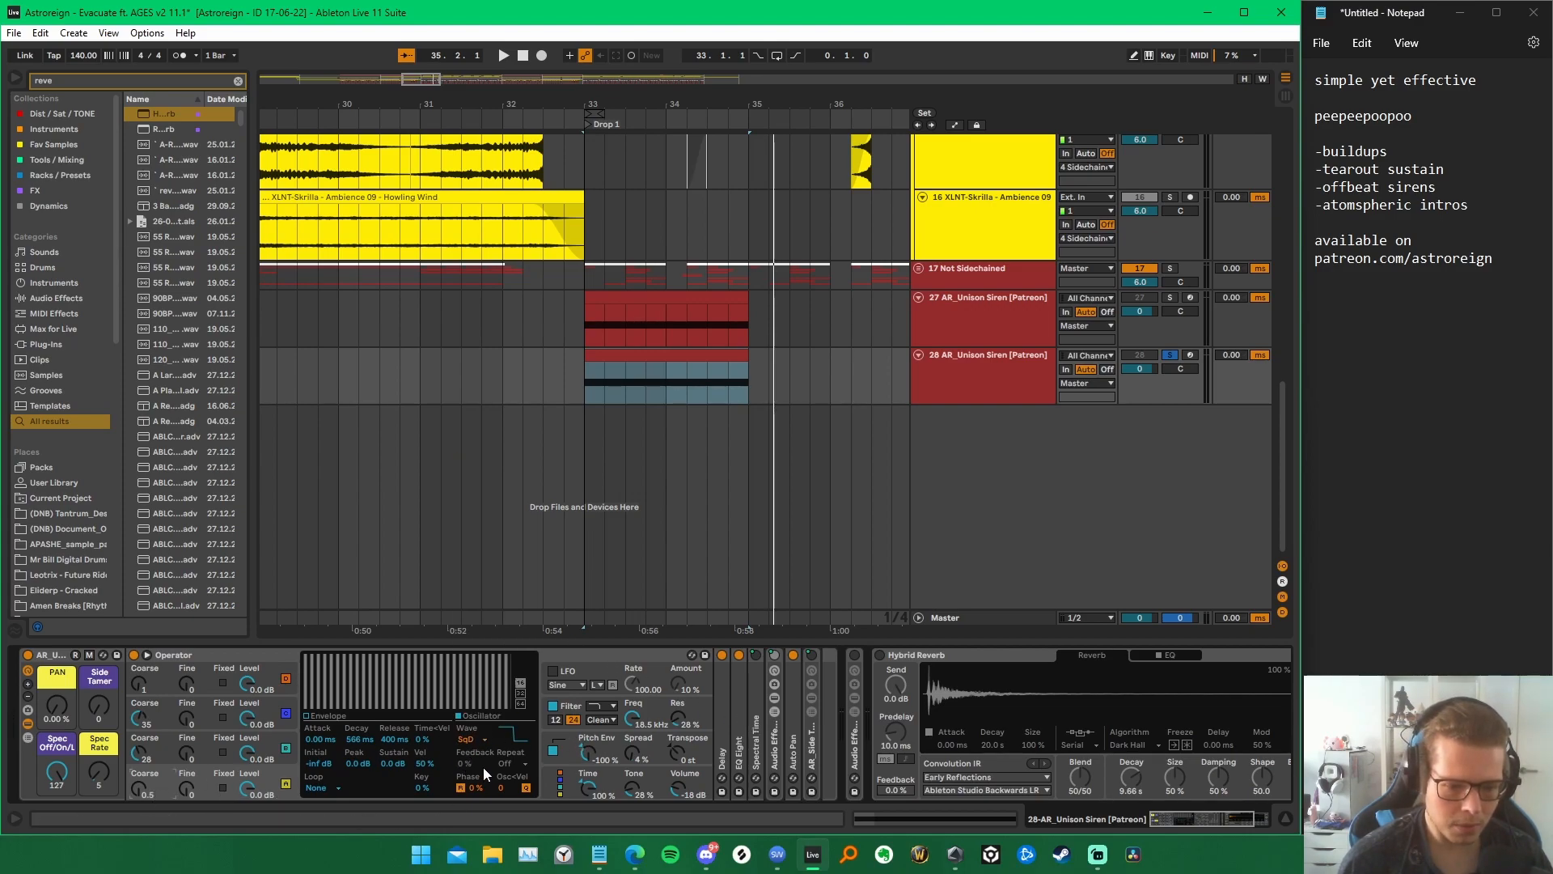
{"action": "left_click", "coordinate": [159, 752]}
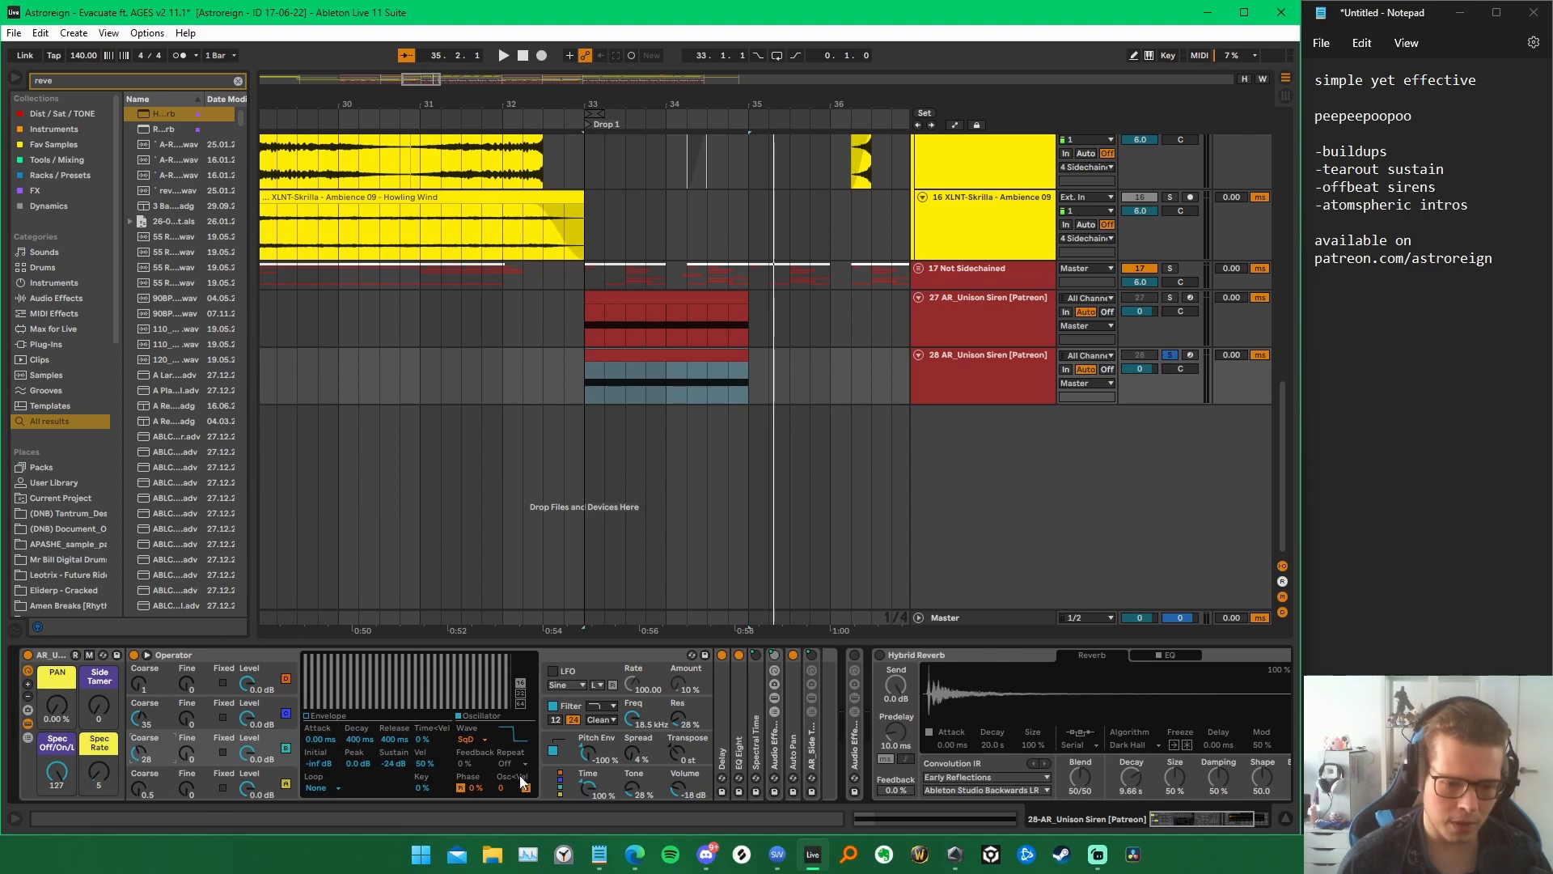
{"action": "left_click", "coordinate": [166, 715]}
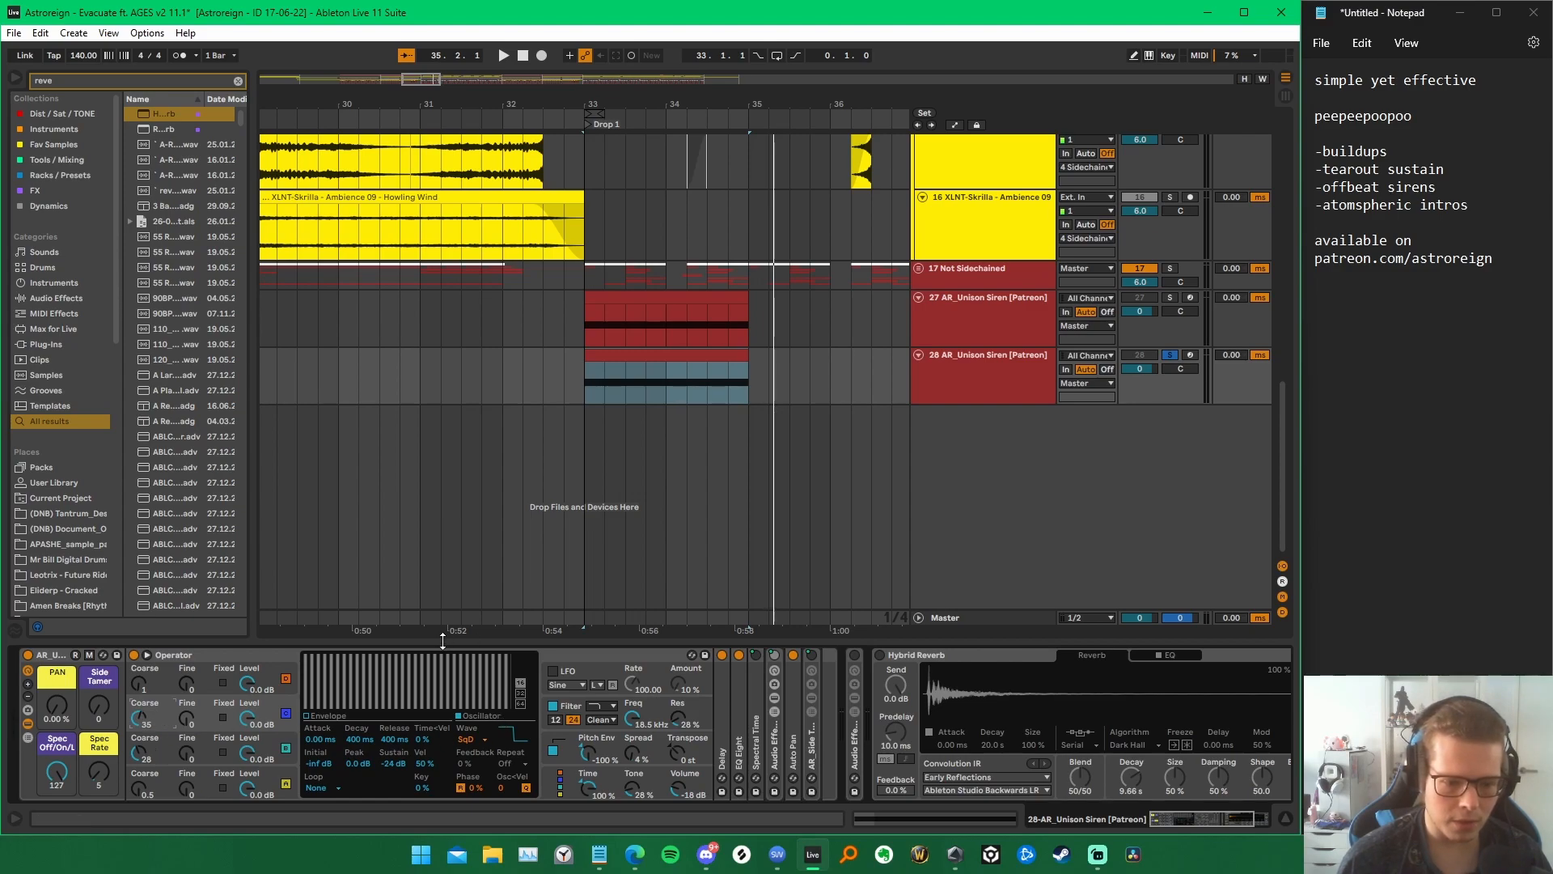
{"action": "left_click", "coordinate": [593, 737]}
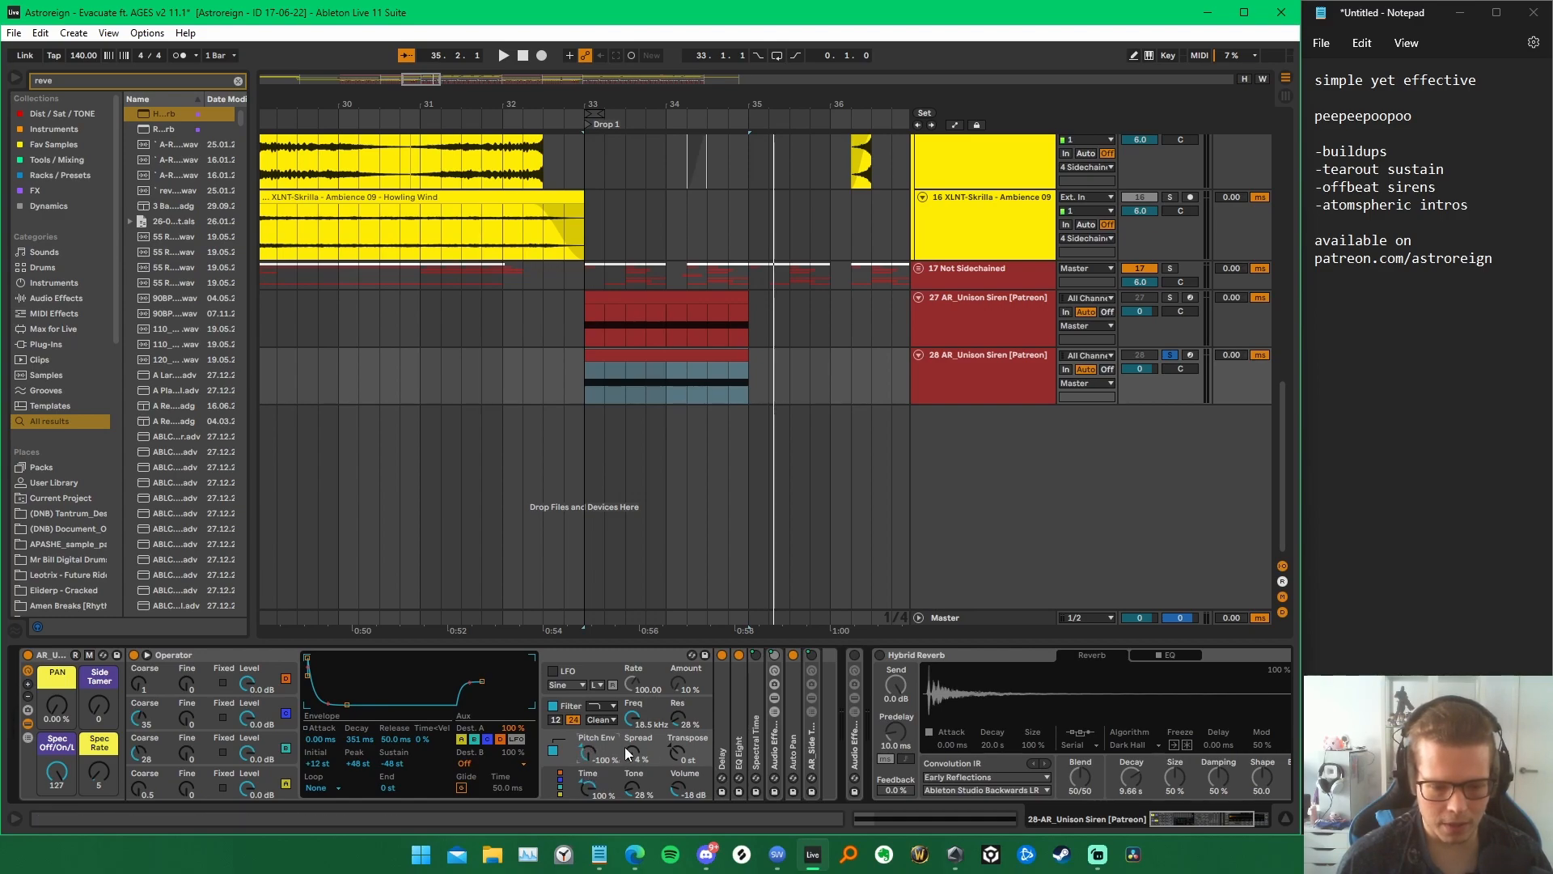
{"action": "left_click", "coordinate": [592, 789]}
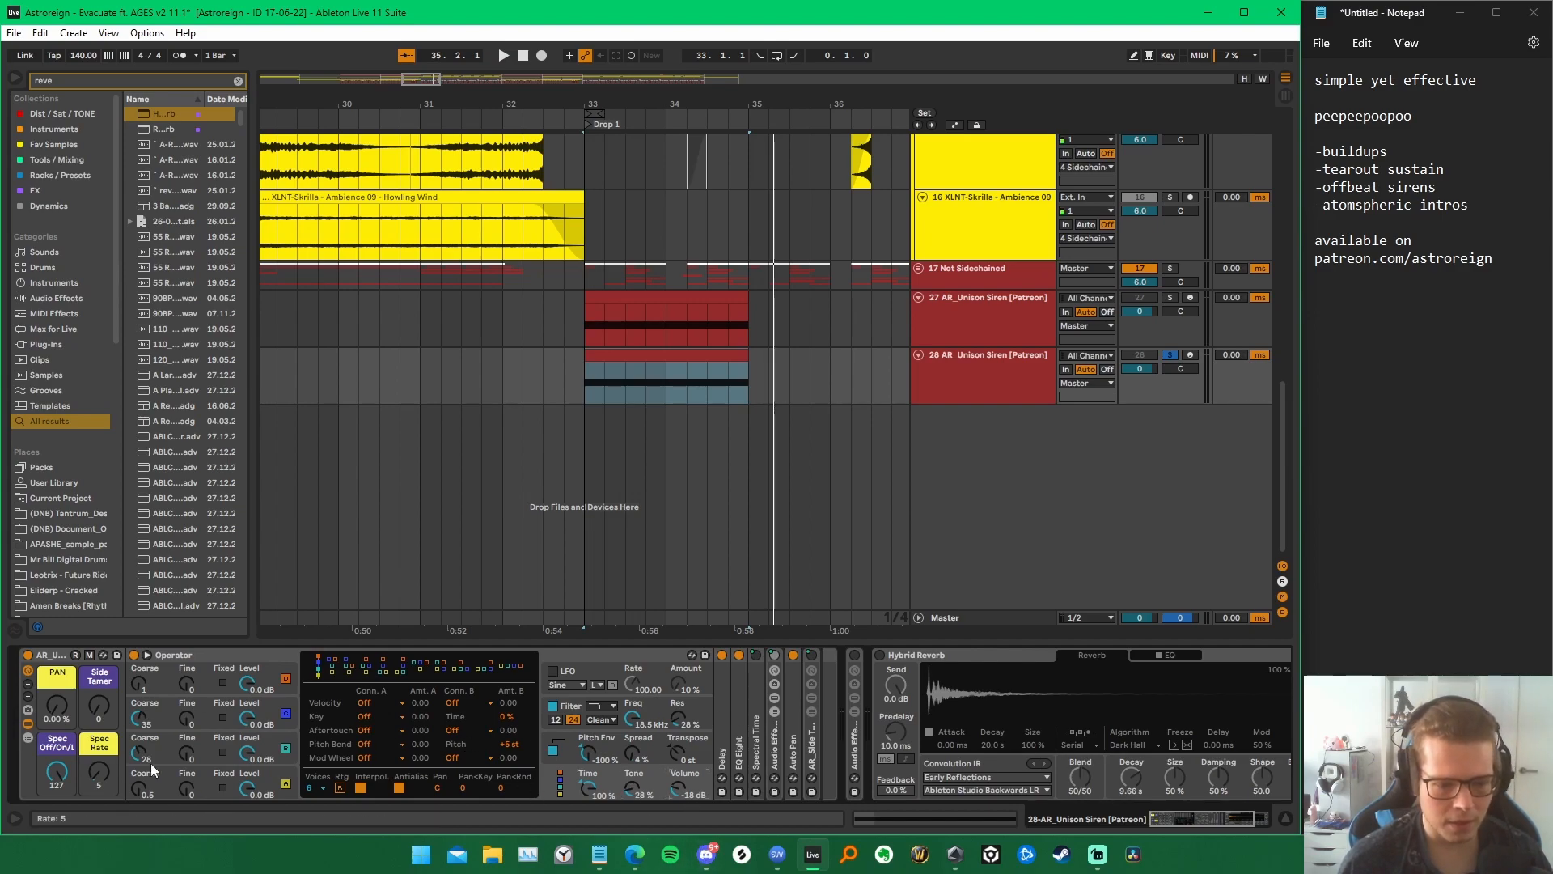
{"action": "left_click", "coordinate": [571, 742]}
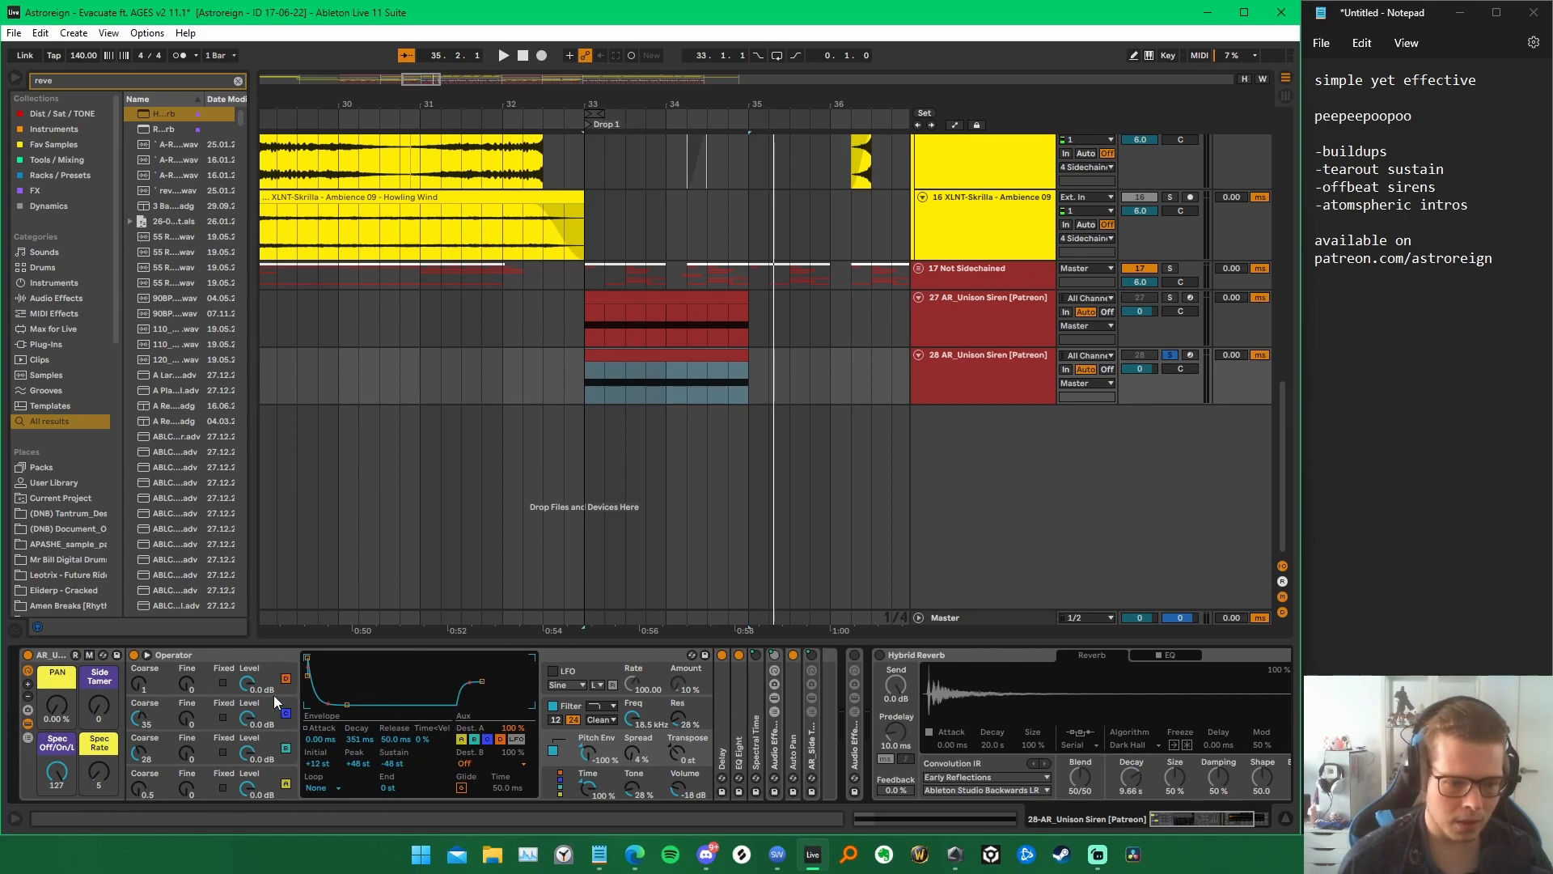
Step: Examine oscillator A's waveform in Operator, trying a Coarse value of 0.5 and restoring it to 1
{"action": "left_click", "coordinate": [256, 668]}
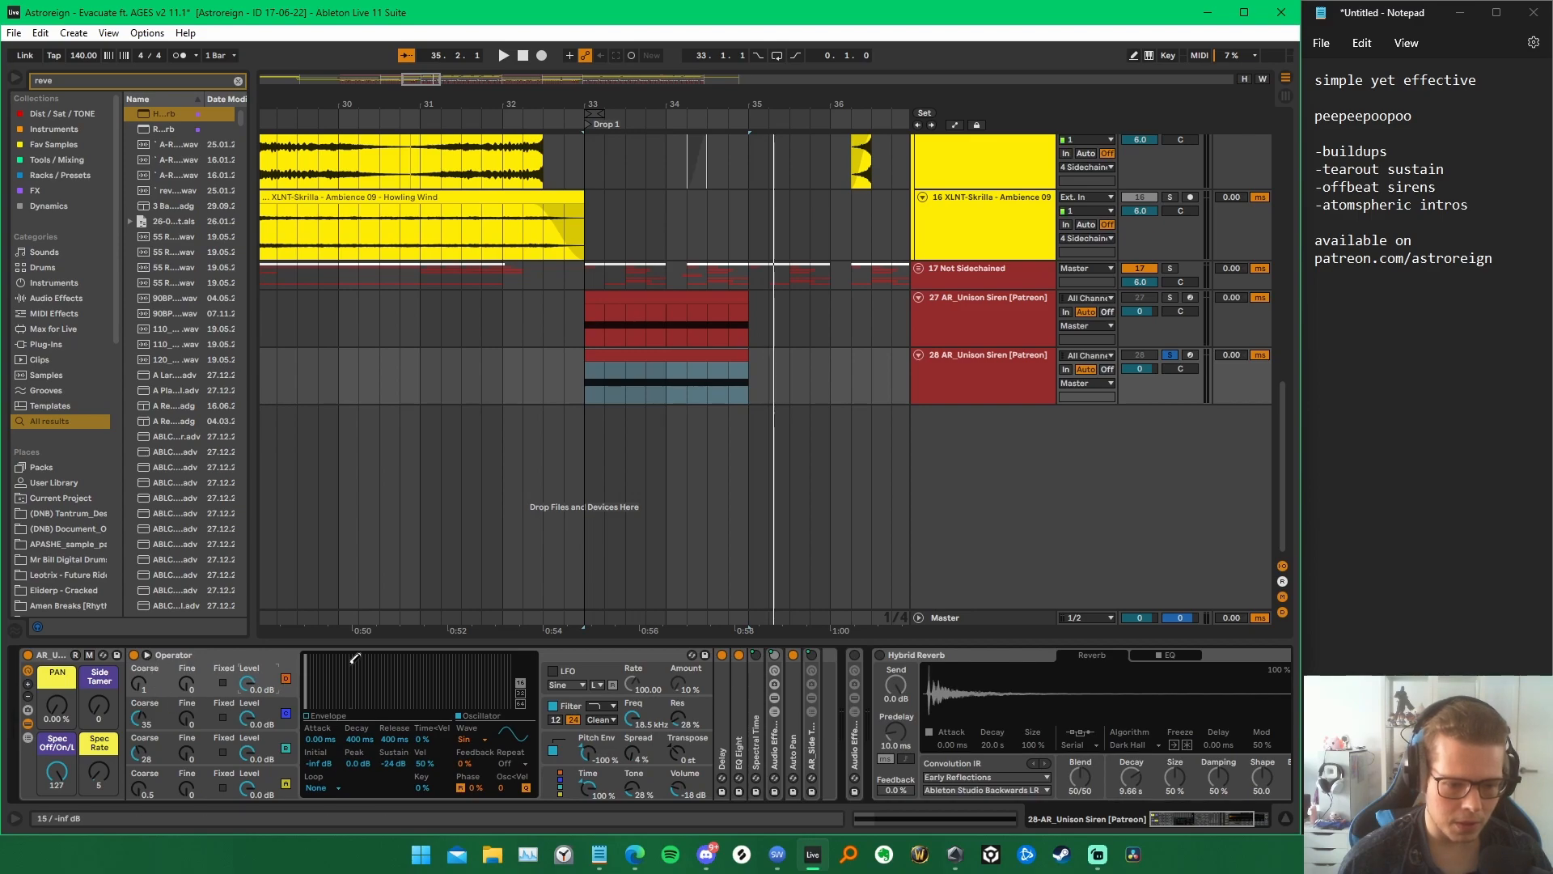
{"action": "left_click", "coordinate": [472, 739]}
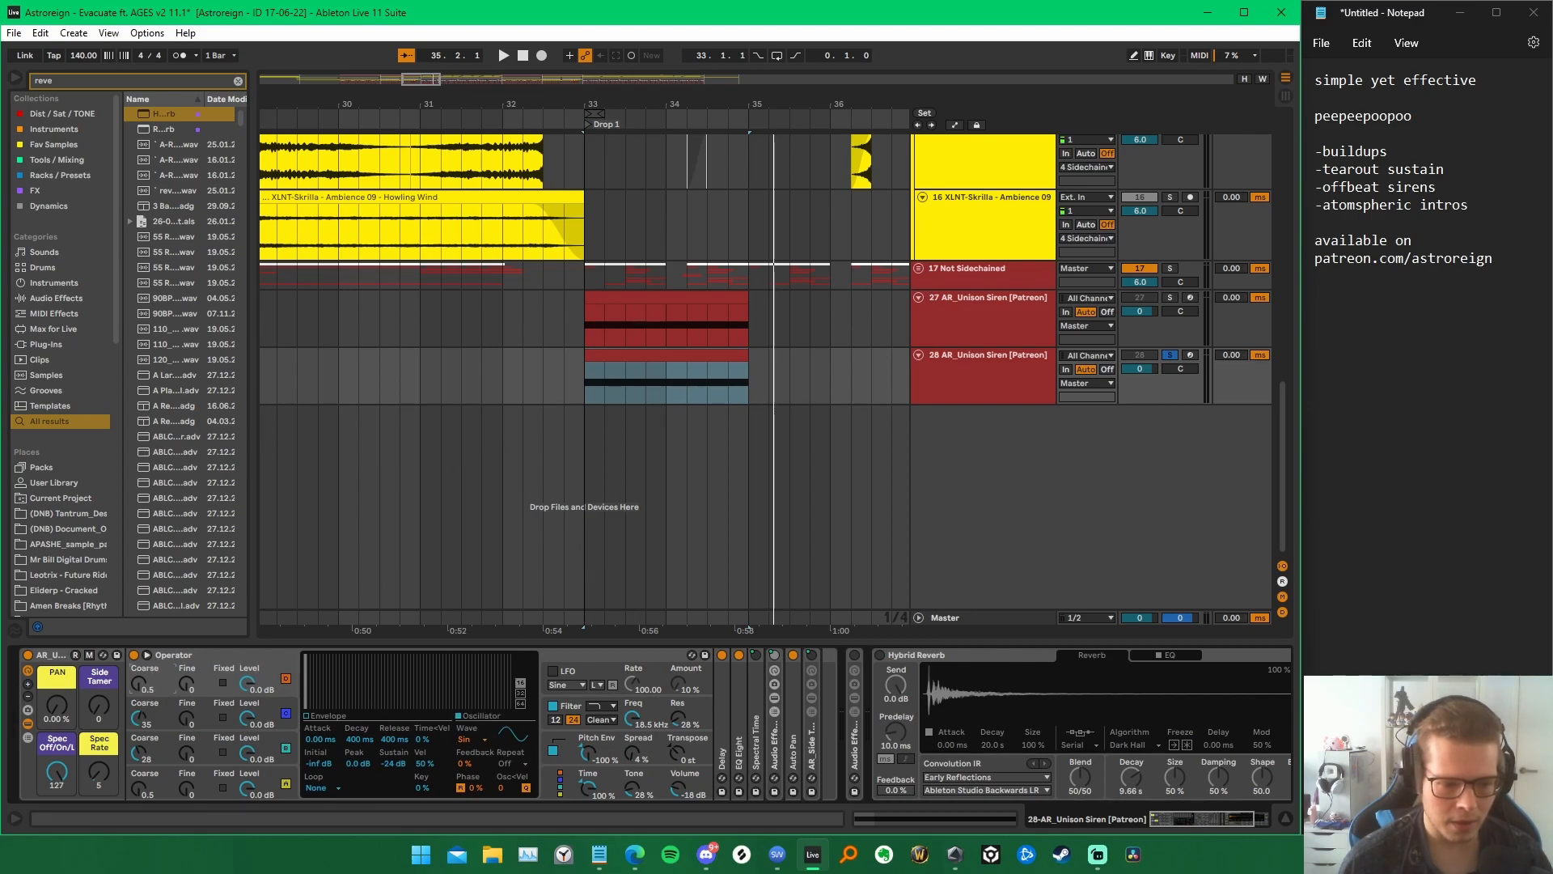
{"action": "left_click_drag", "start_coordinate": [136, 688], "coordinate": [136, 703]}
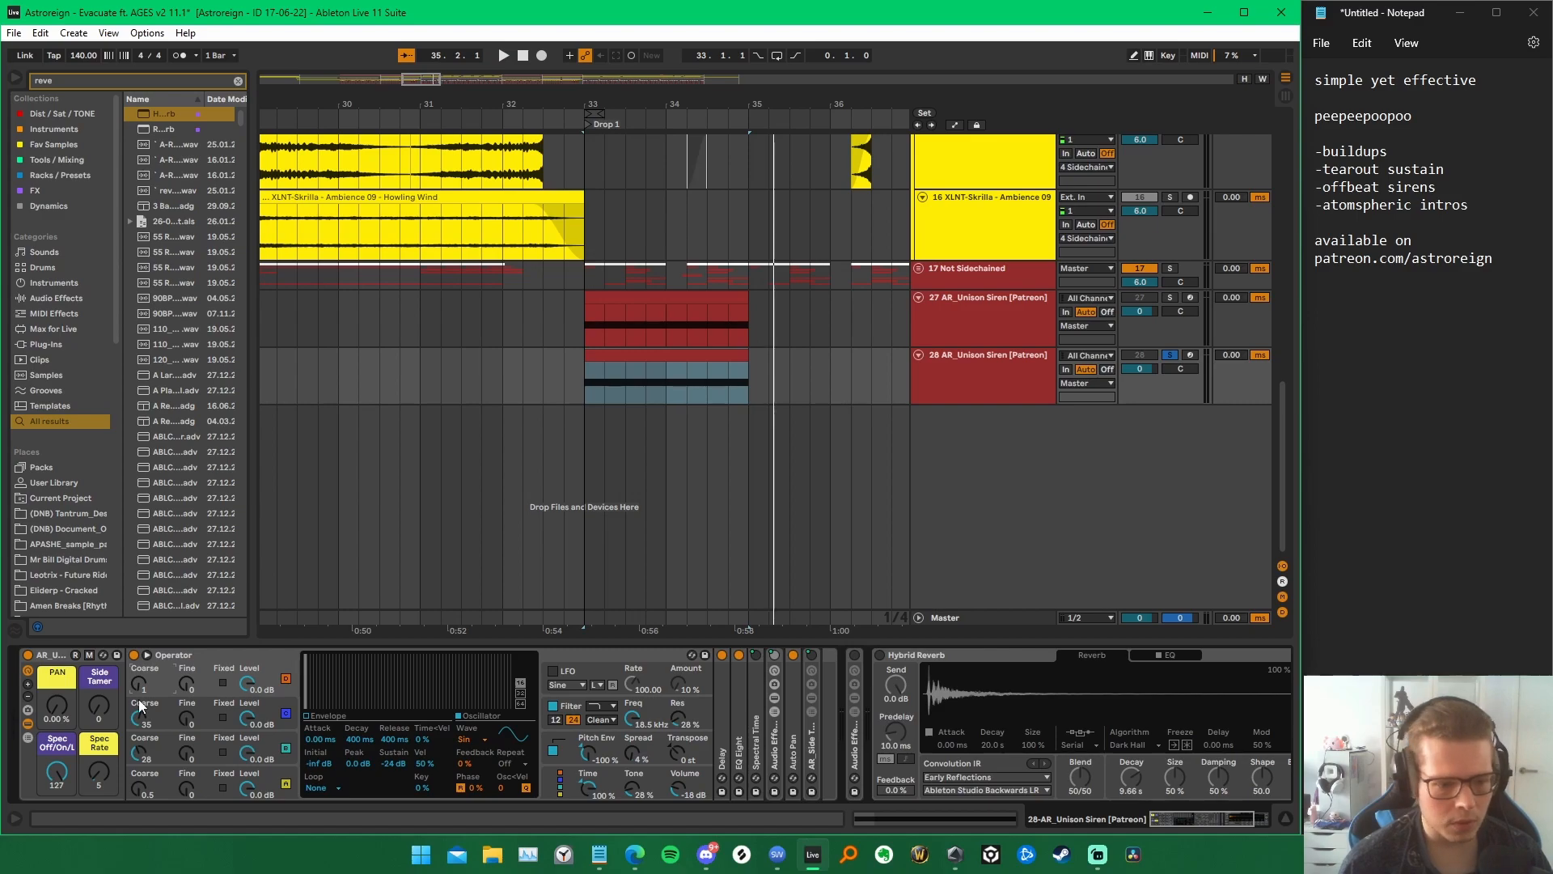
Step: Expand the Delay device after Operator and examine its delay times, feedback and filter
{"action": "double_click", "coordinate": [725, 687]}
{"action": "scroll", "coordinate": [571, 696], "scroll_direction": "right", "scroll_amount": 5}
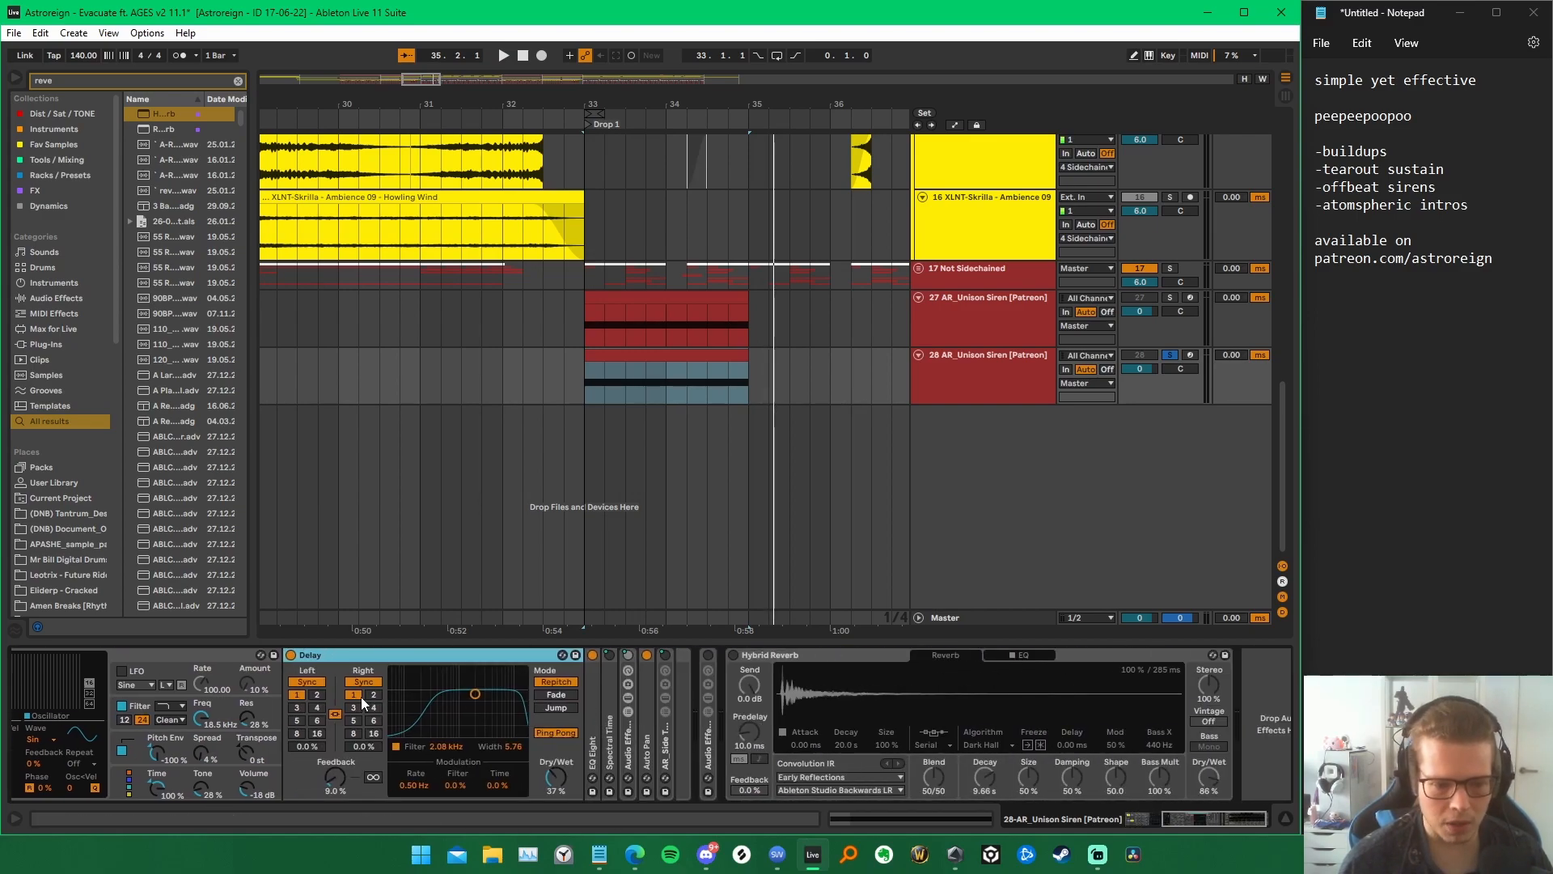
{"action": "left_click", "coordinate": [332, 777]}
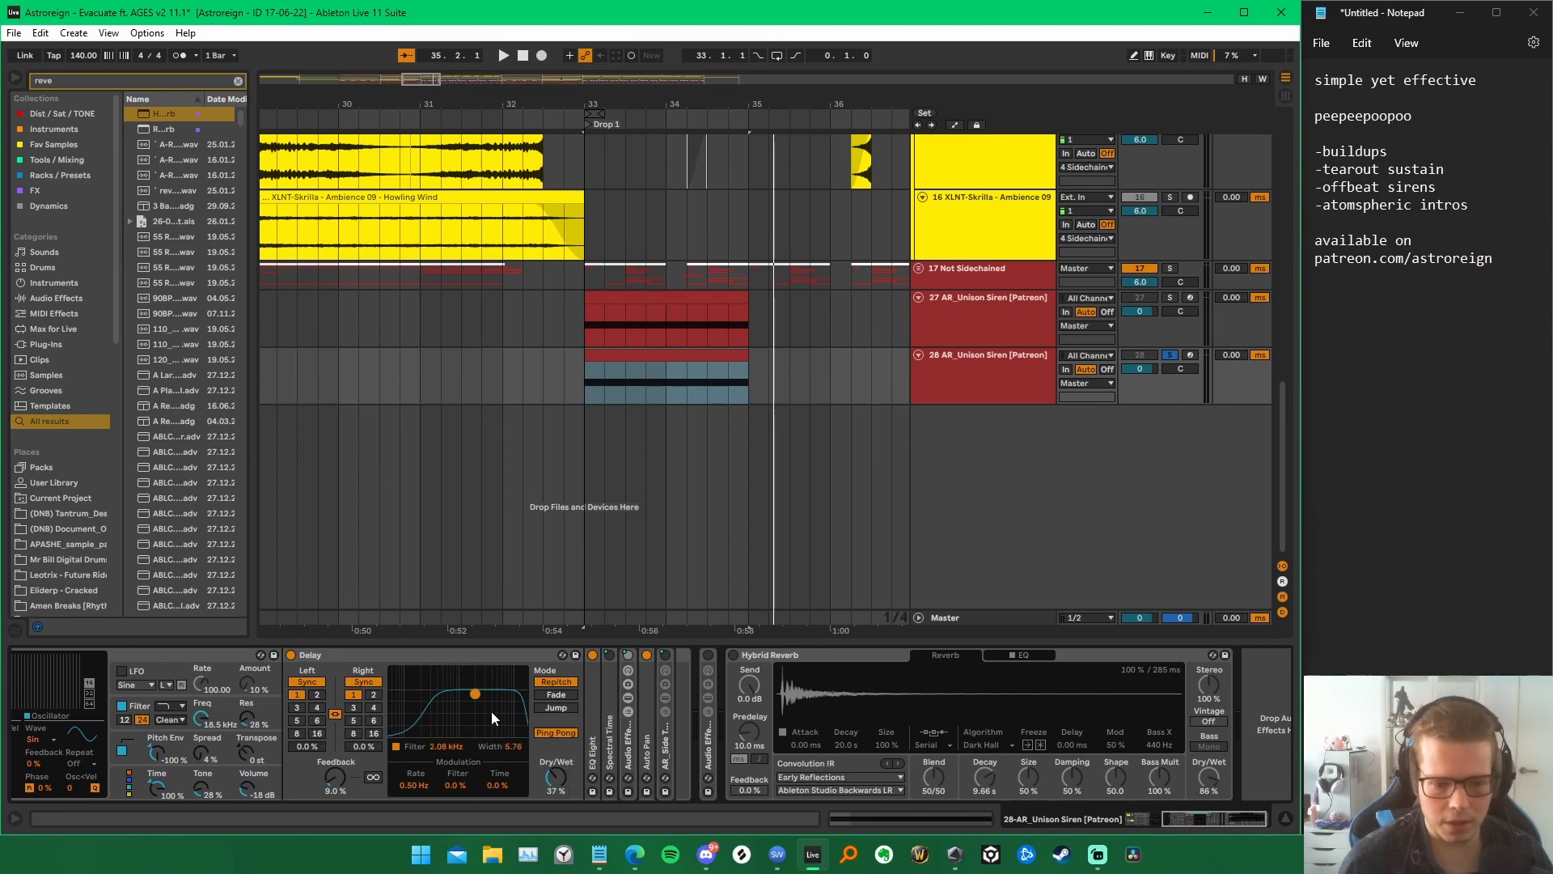
{"action": "left_click", "coordinate": [396, 662]}
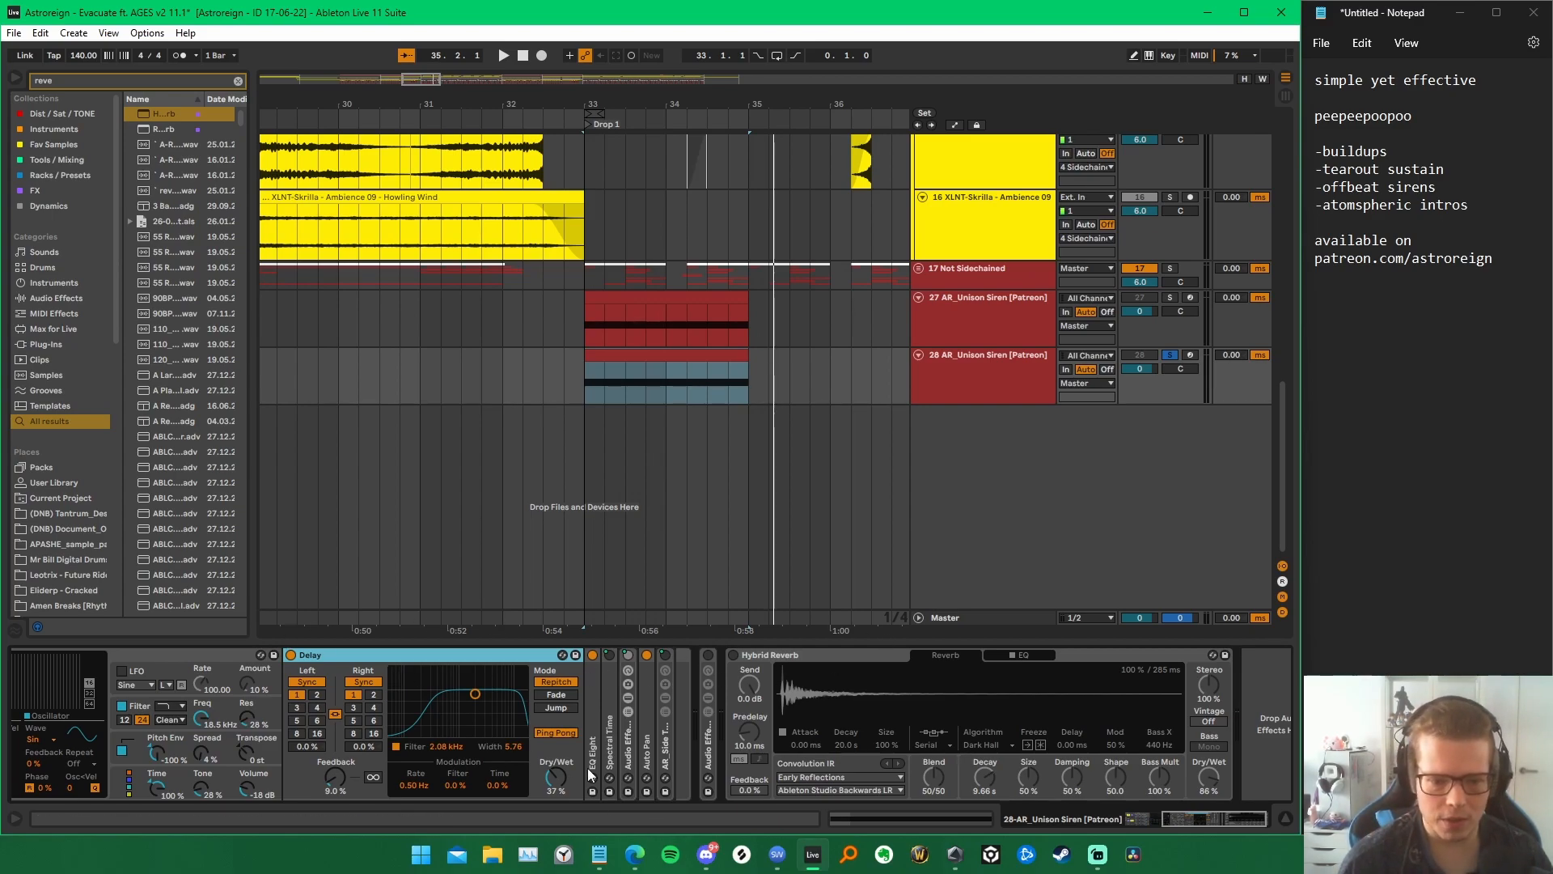
Step: Collapse the Delay, check the EQ Eight curve and collapse it, and expand the first Spectral Time device
{"action": "scroll", "coordinate": [526, 712], "scroll_direction": "right", "scroll_amount": 1}
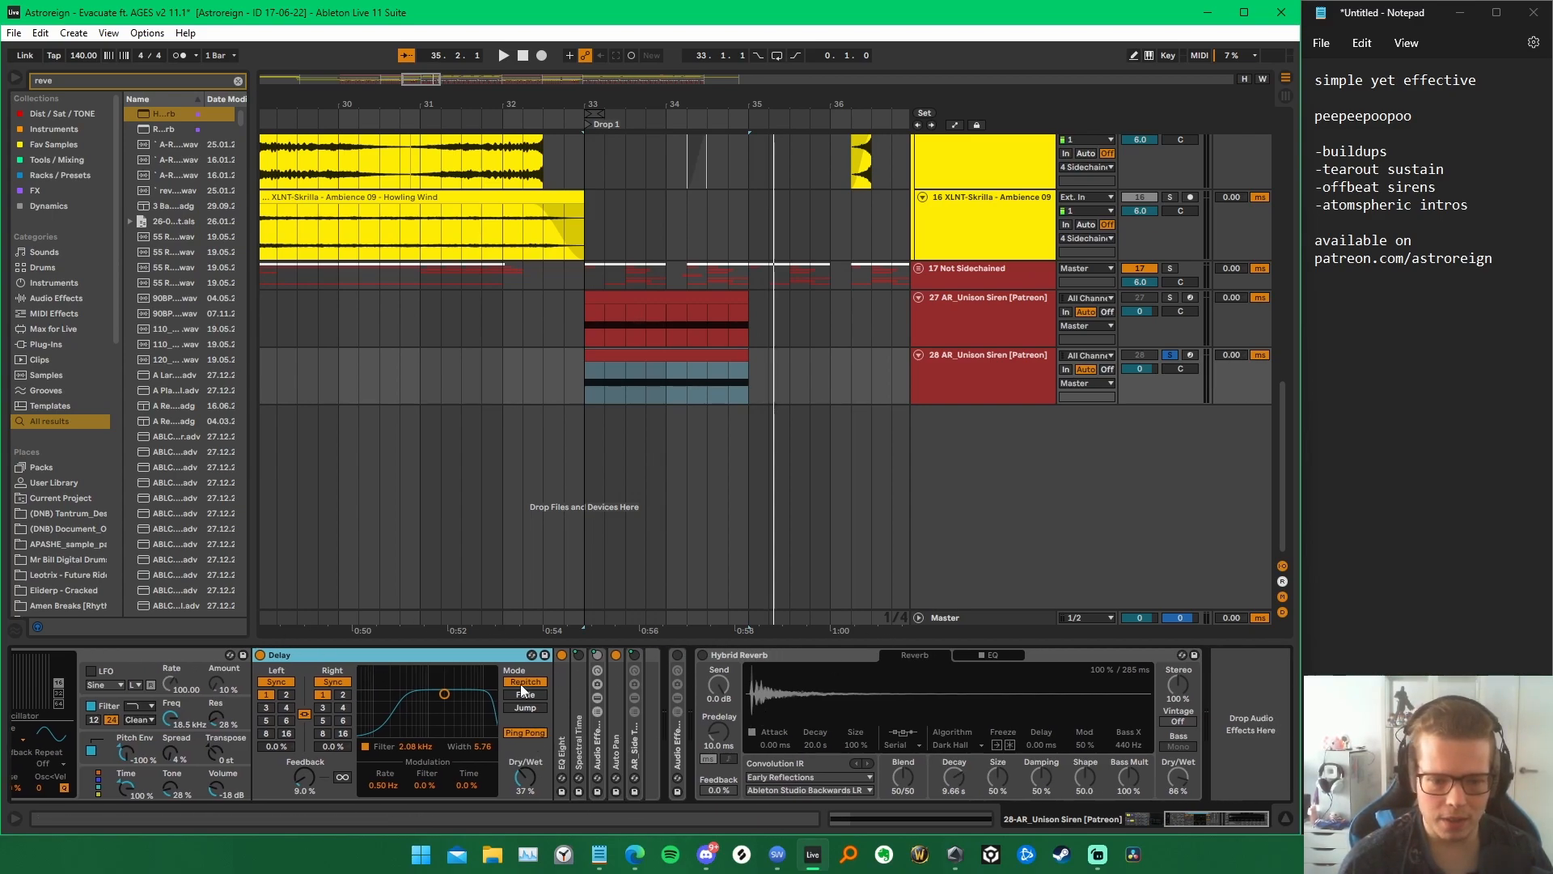
{"action": "double_click", "coordinate": [300, 652]}
{"action": "double_click", "coordinate": [273, 686]}
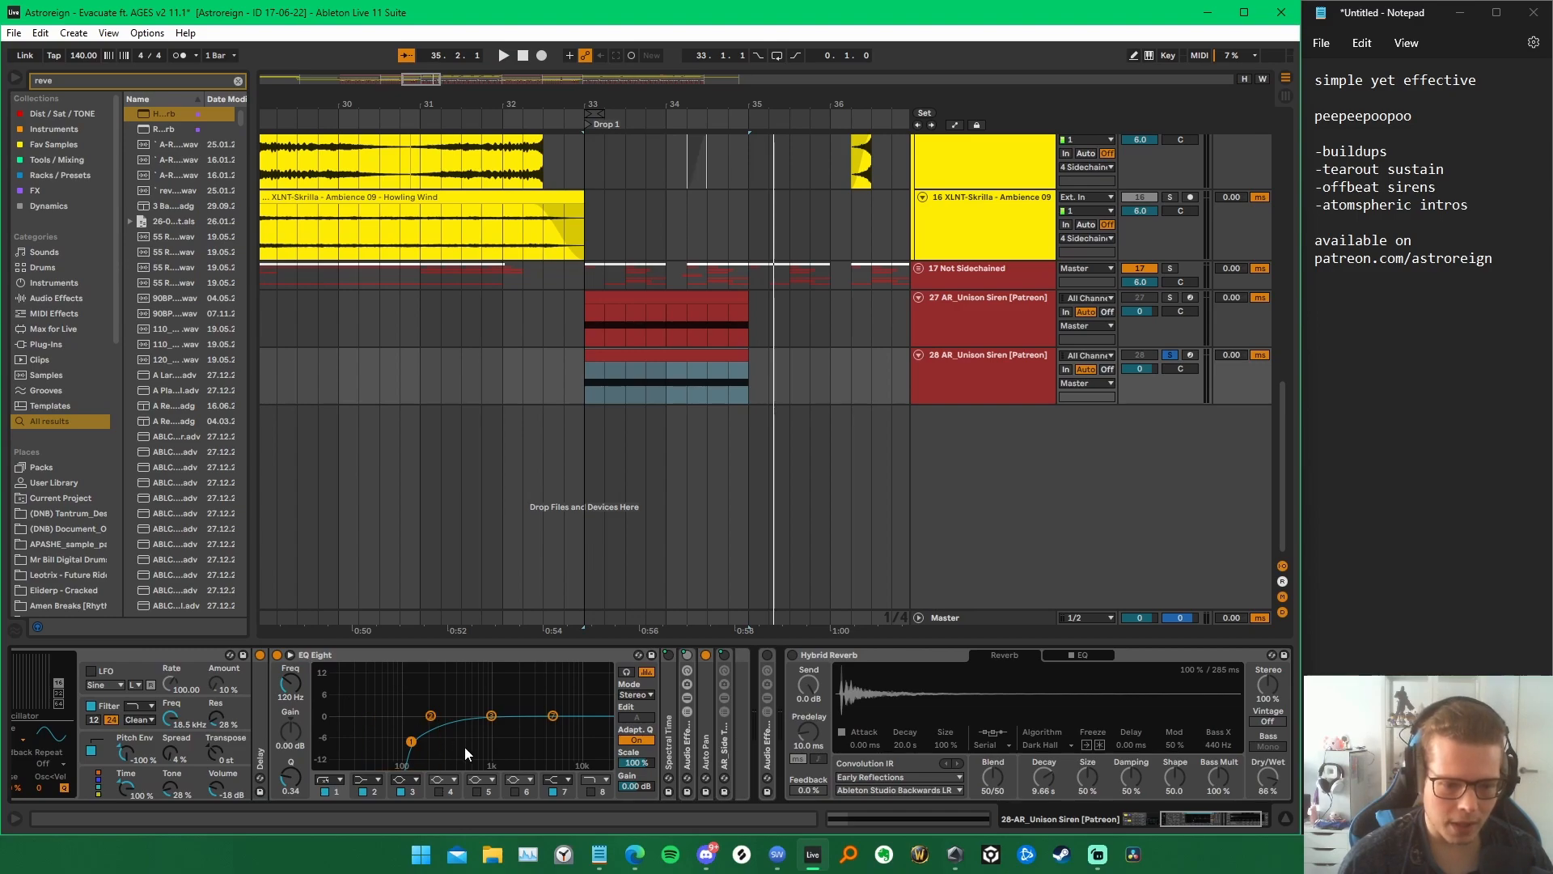
{"action": "double_click", "coordinate": [349, 655]}
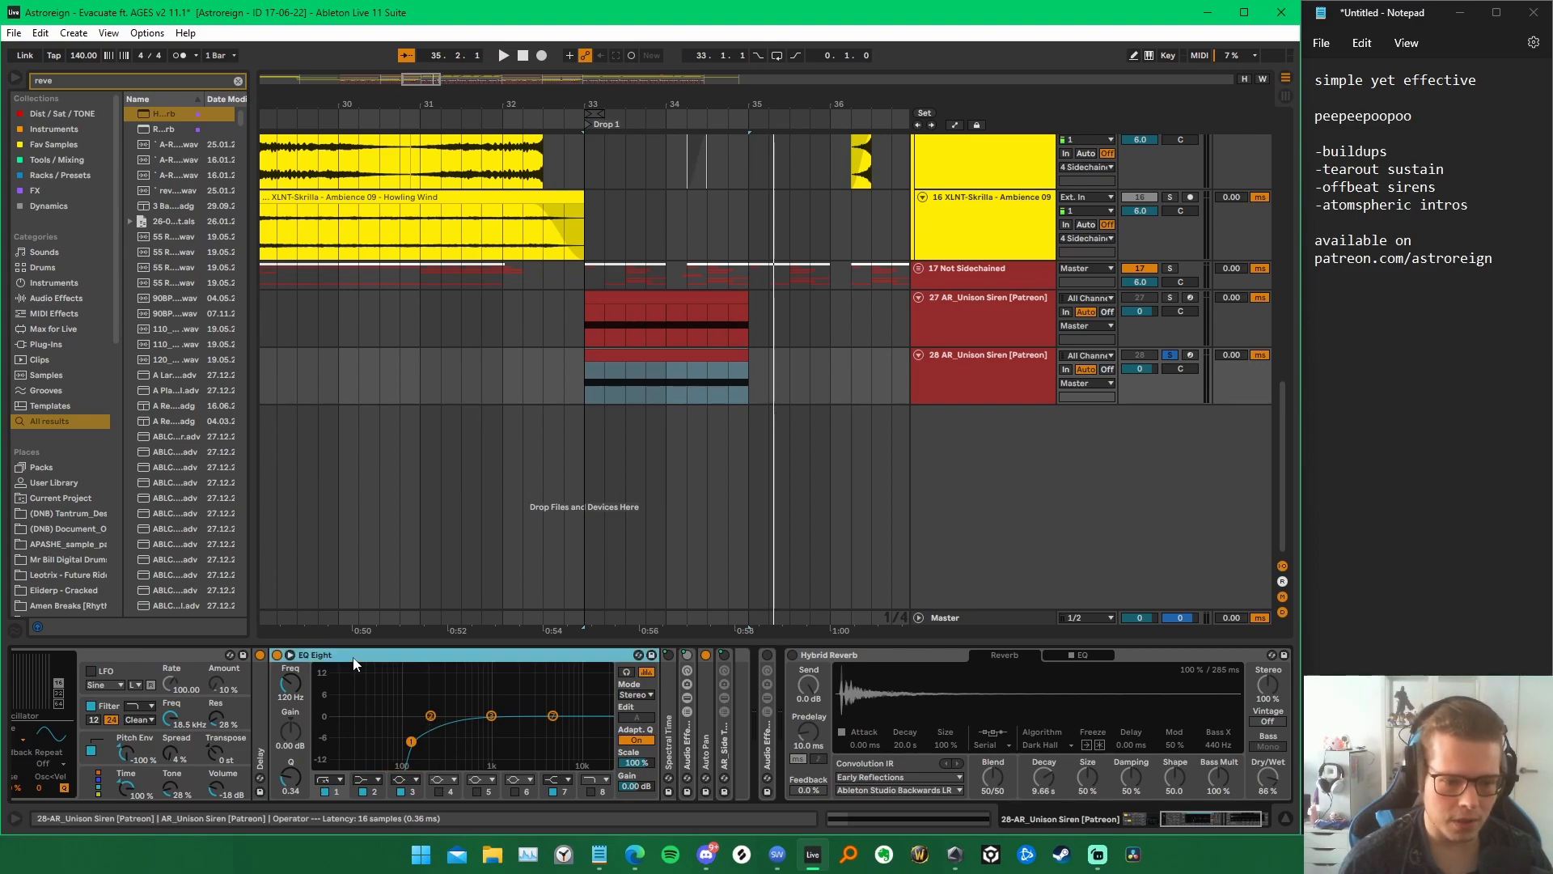
{"action": "double_click", "coordinate": [293, 706]}
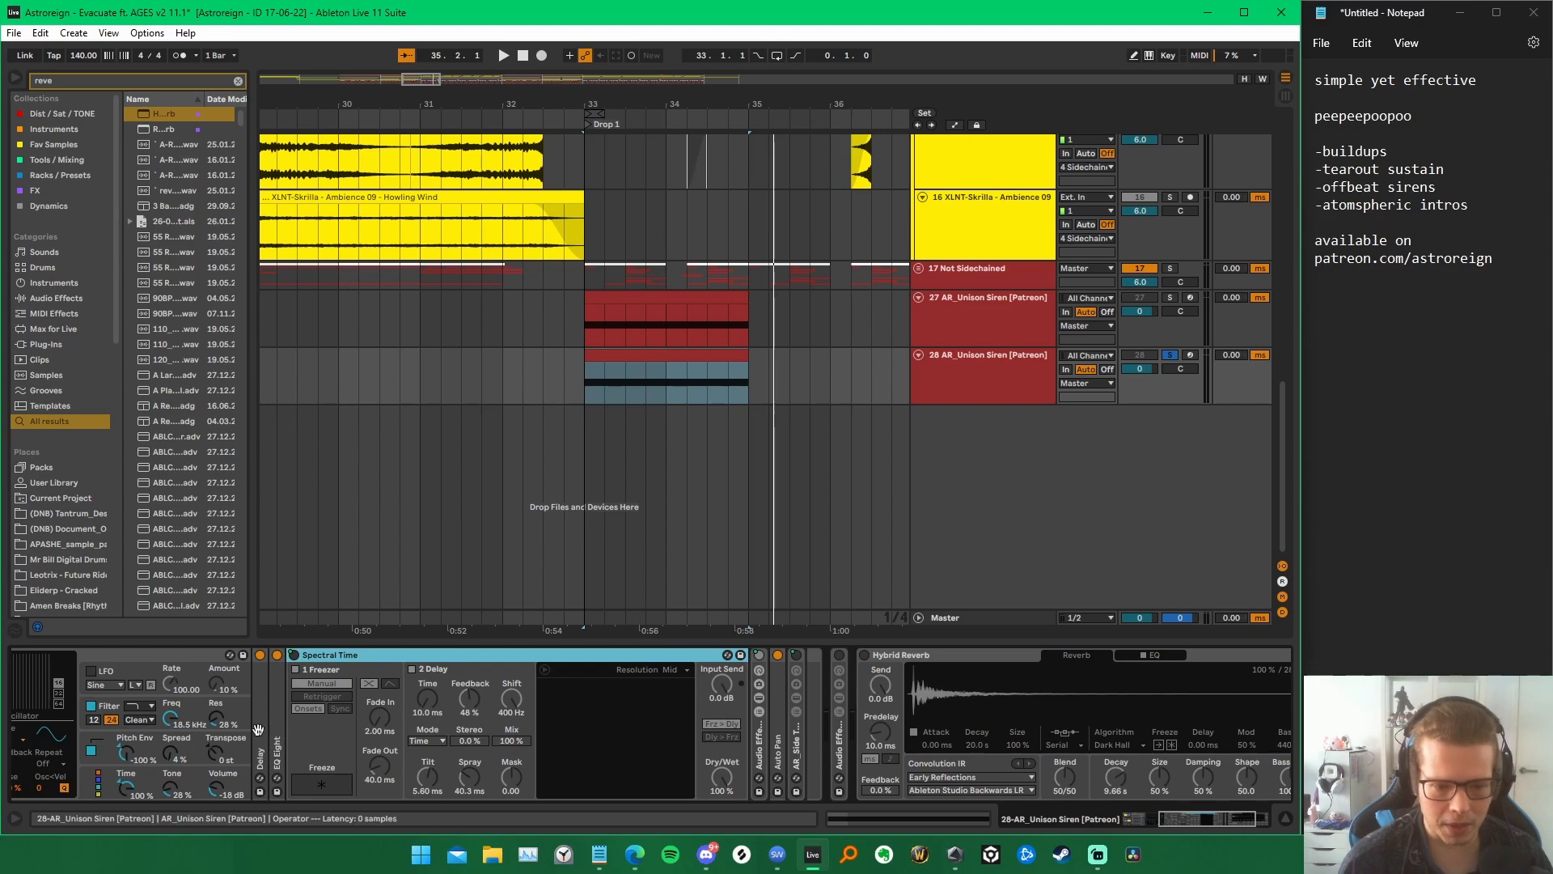
Step: Play the siren with the Spec Off/On macro at 59 and examine the first Spectral Time's delay settings
{"action": "scroll", "coordinate": [328, 740], "scroll_direction": "up", "scroll_amount": 5}
{"action": "key", "text": "space"}
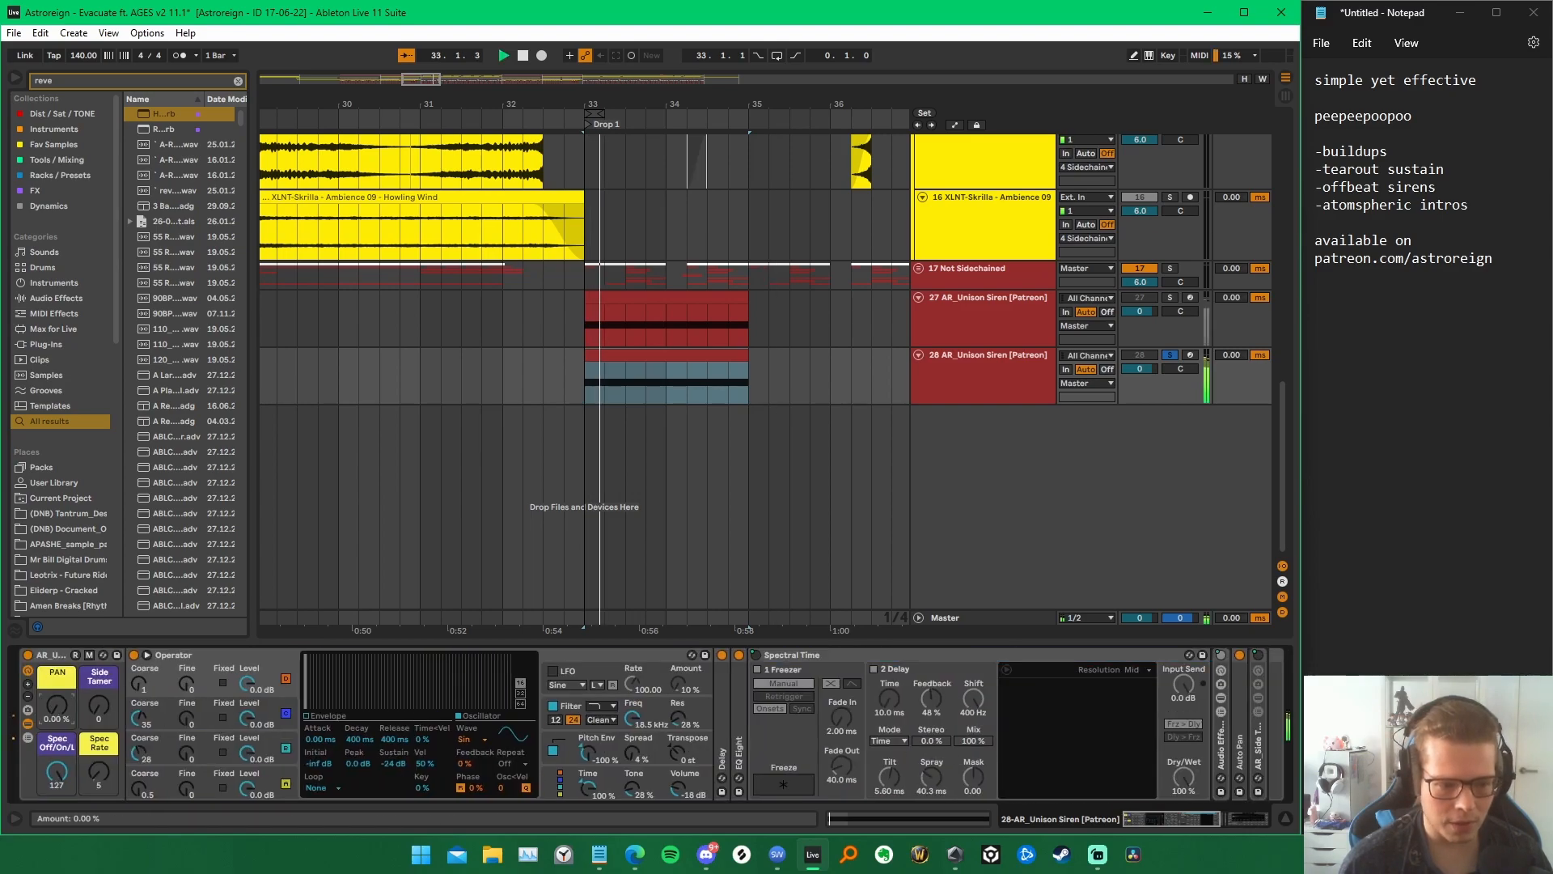
{"action": "left_click_drag", "start_coordinate": [56, 772], "coordinate": [56, 812]}
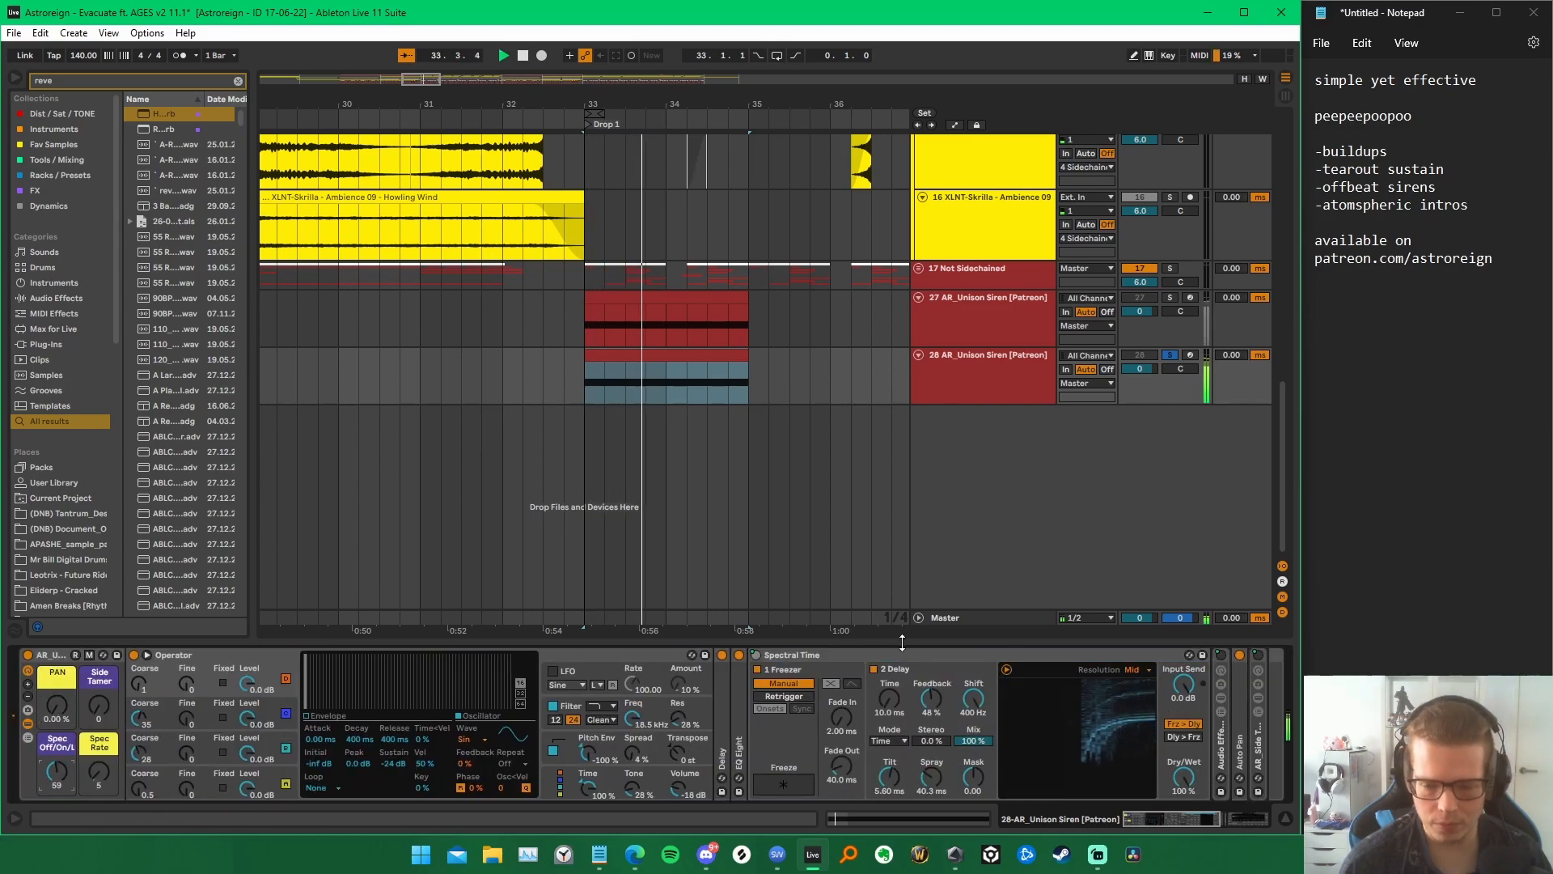
{"action": "scroll", "coordinate": [946, 736], "scroll_direction": "down", "scroll_amount": 3}
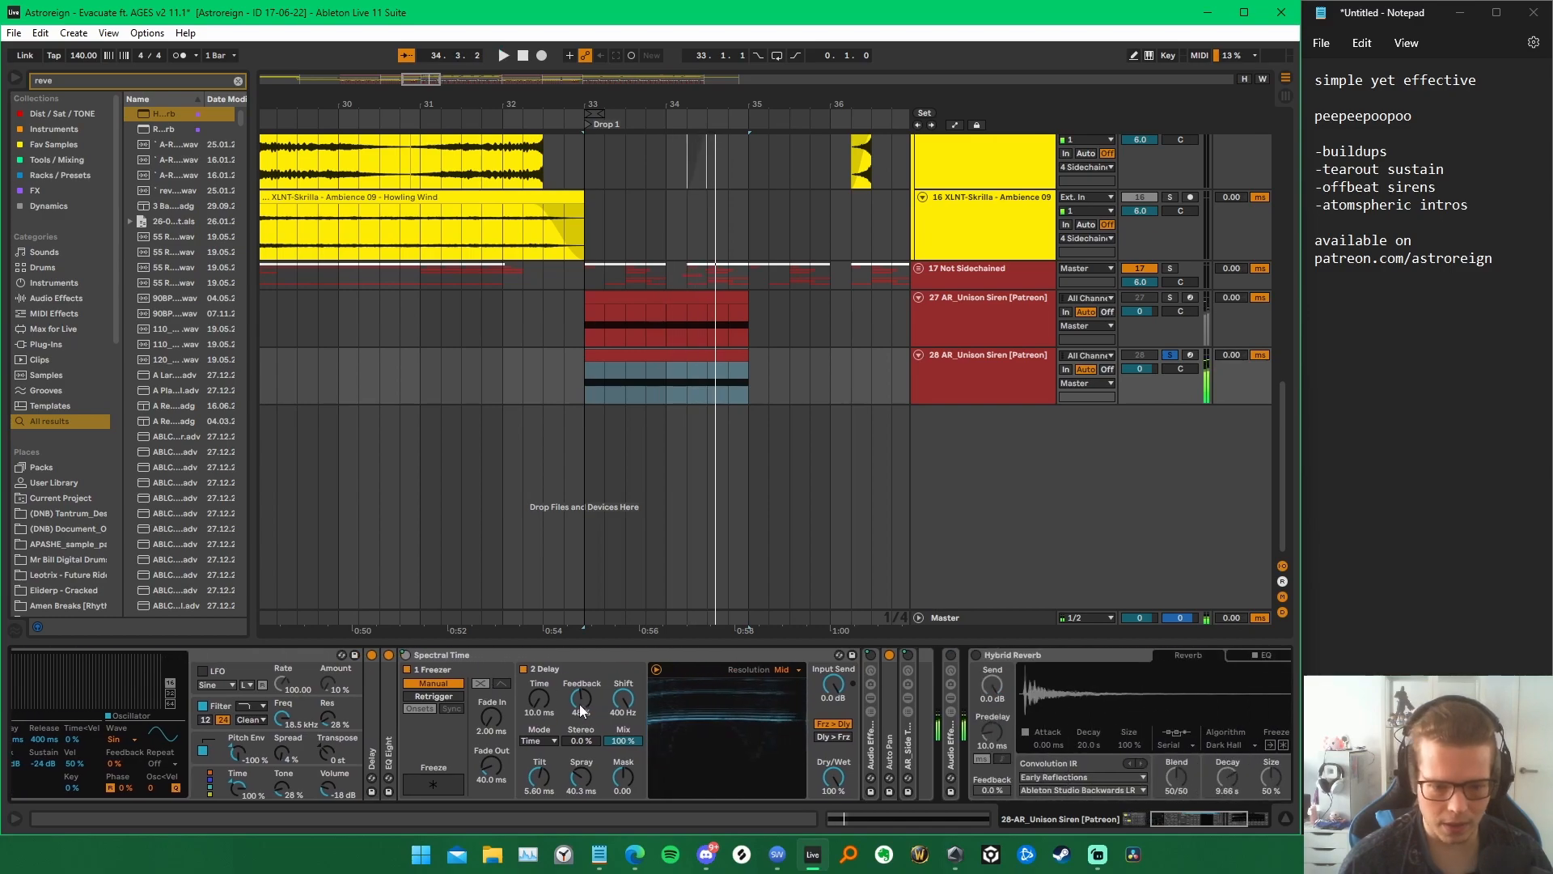
{"action": "left_click", "coordinate": [580, 778]}
Step: Expand the Audio Effect Rack after Spectral Time and show the devices inside its chain
{"action": "scroll", "coordinate": [639, 732], "scroll_direction": "down", "scroll_amount": 2}
{"action": "left_click", "coordinate": [659, 710]}
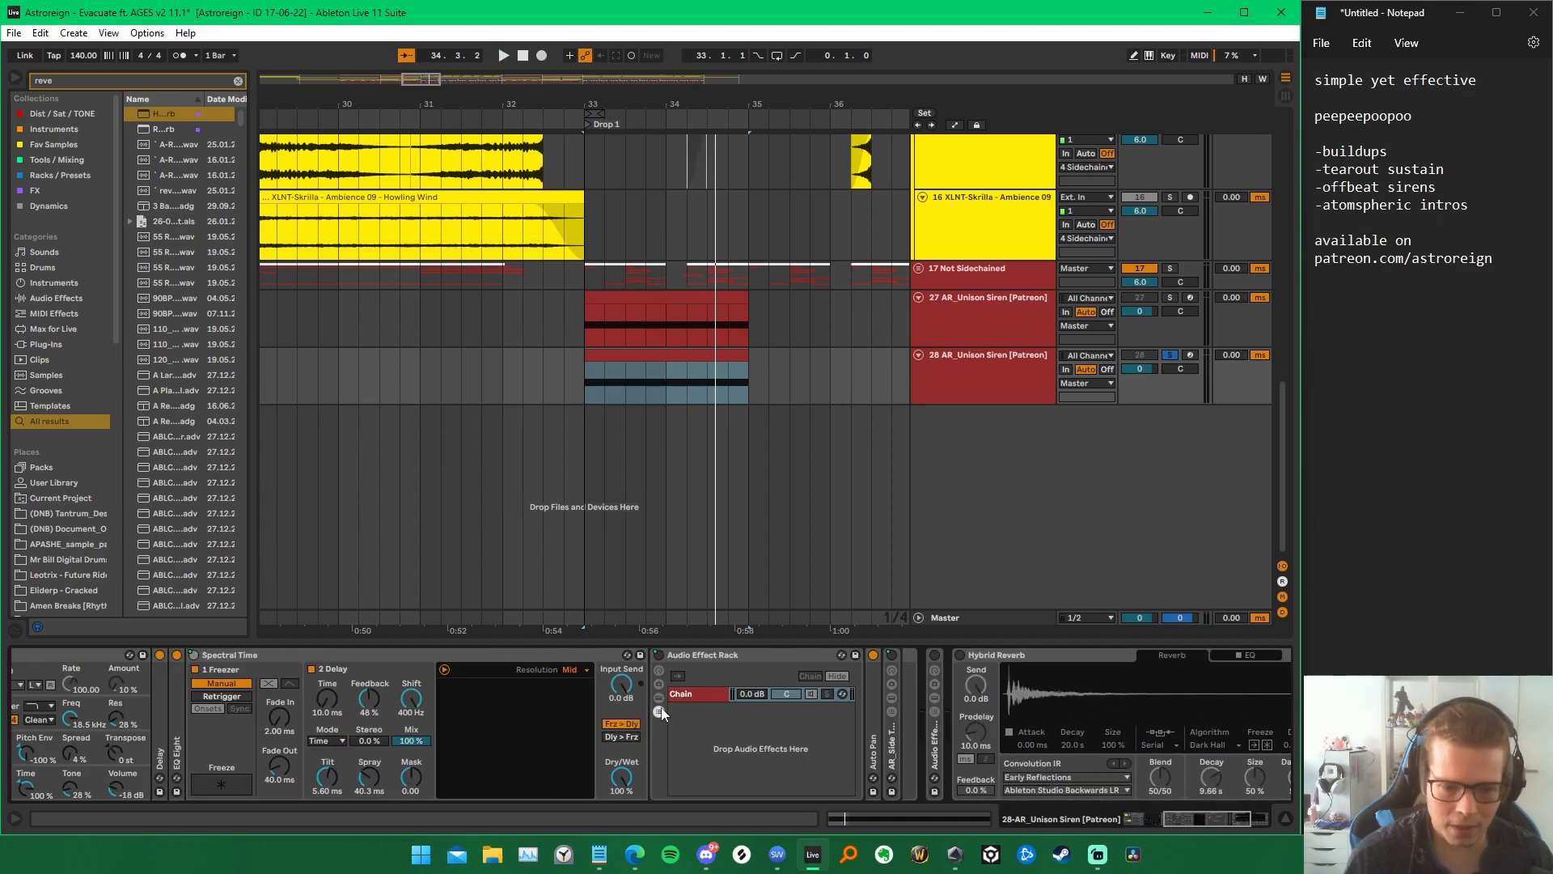
{"action": "left_click", "coordinate": [711, 693]}
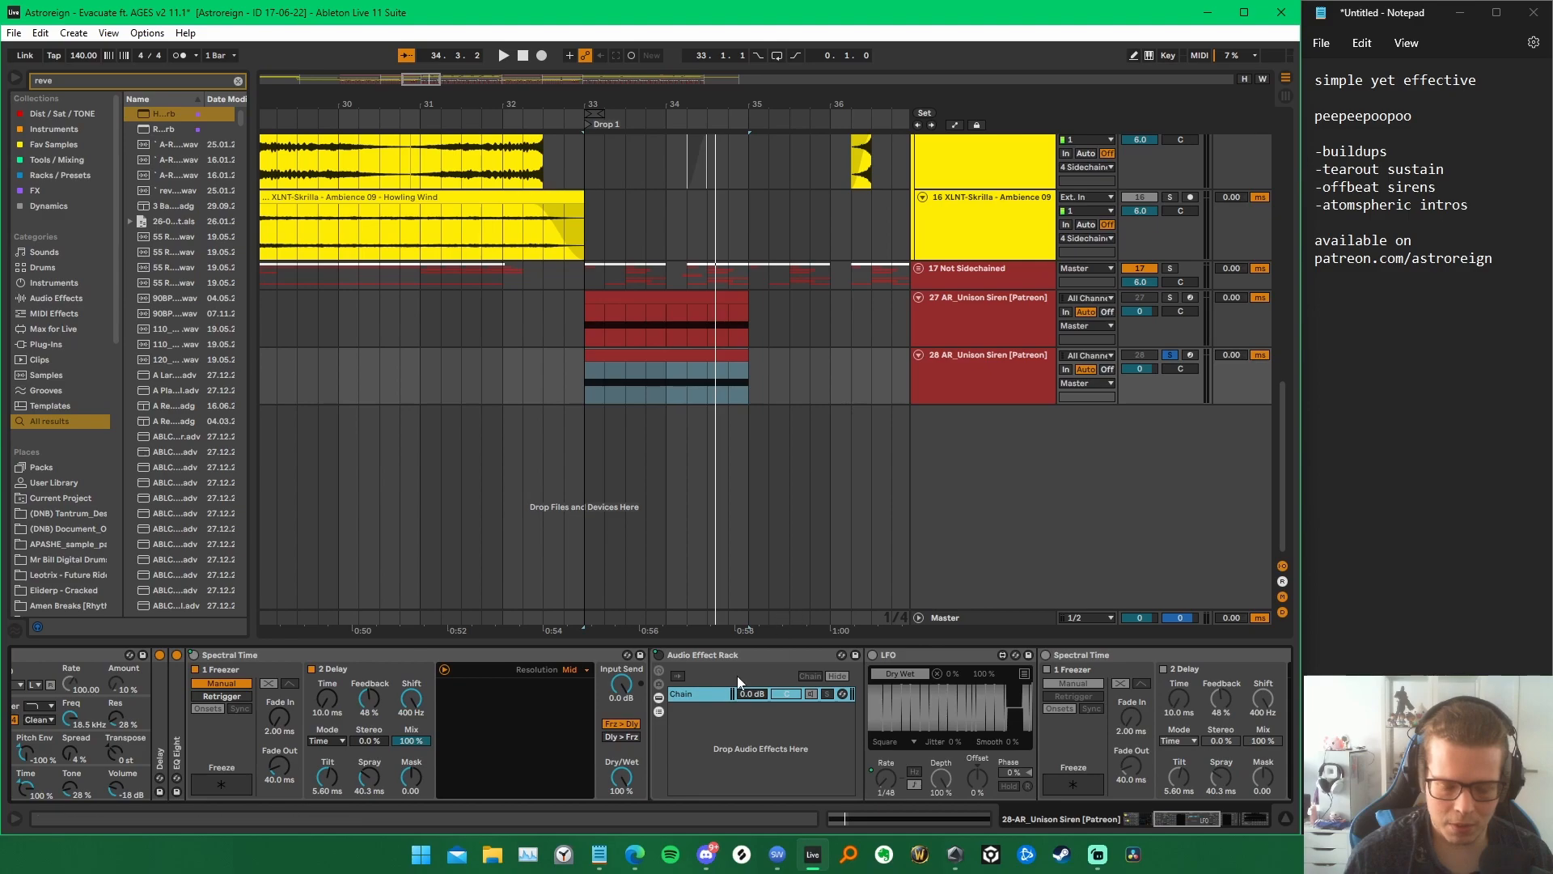
{"action": "left_click_drag", "start_coordinate": [734, 760], "coordinate": [596, 727]}
{"action": "left_click", "coordinate": [599, 656]}
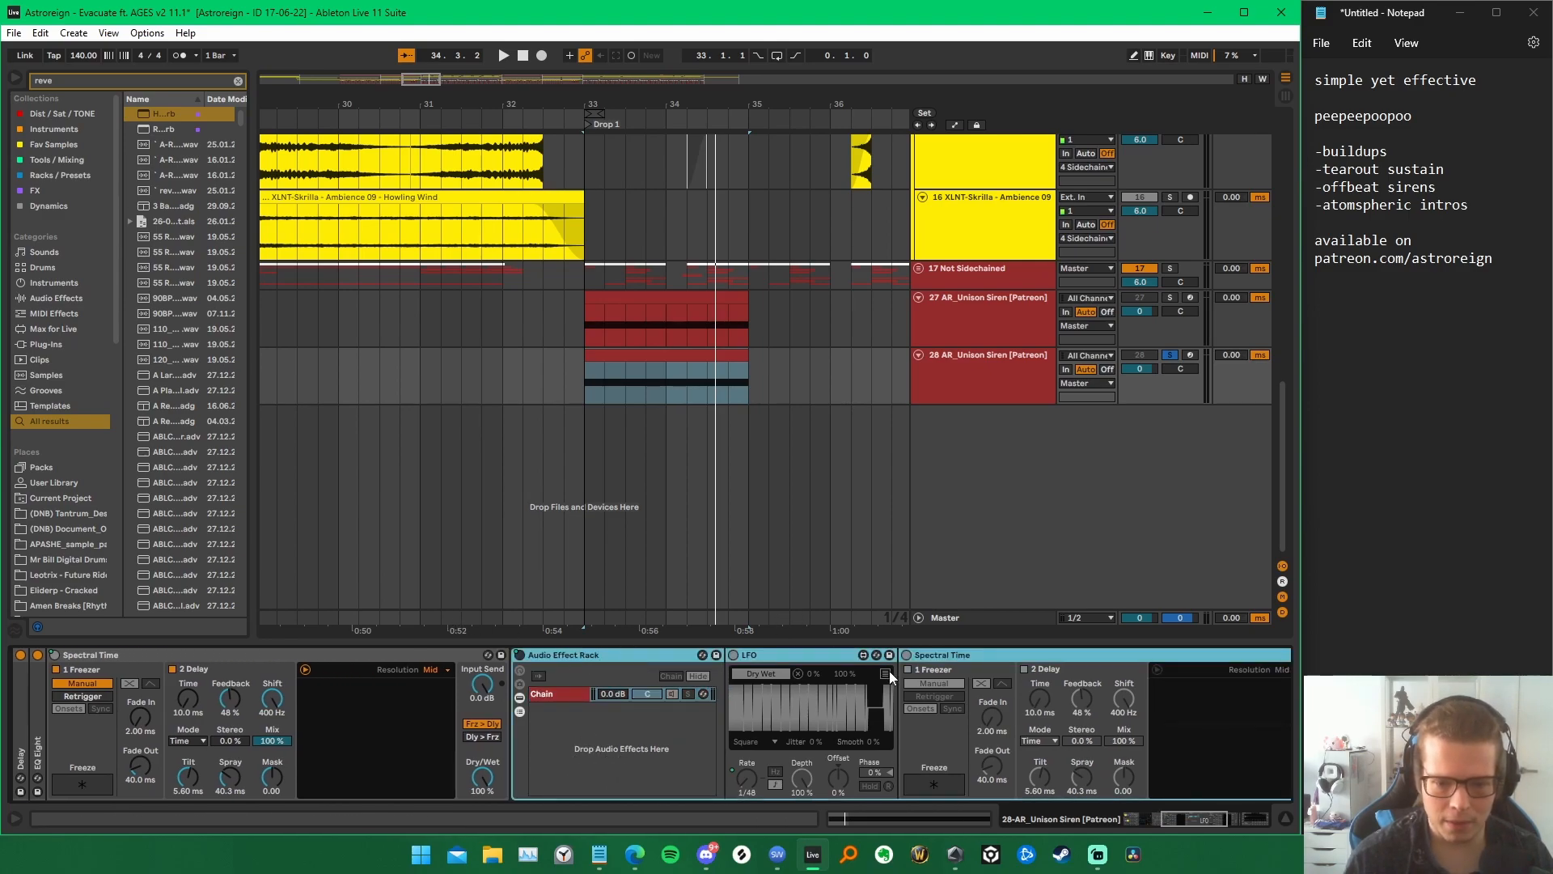
Step: Examine the LFO mapped to Dry Wet and the second Spectral Time inside the rack's chain
{"action": "left_click", "coordinate": [799, 662]}
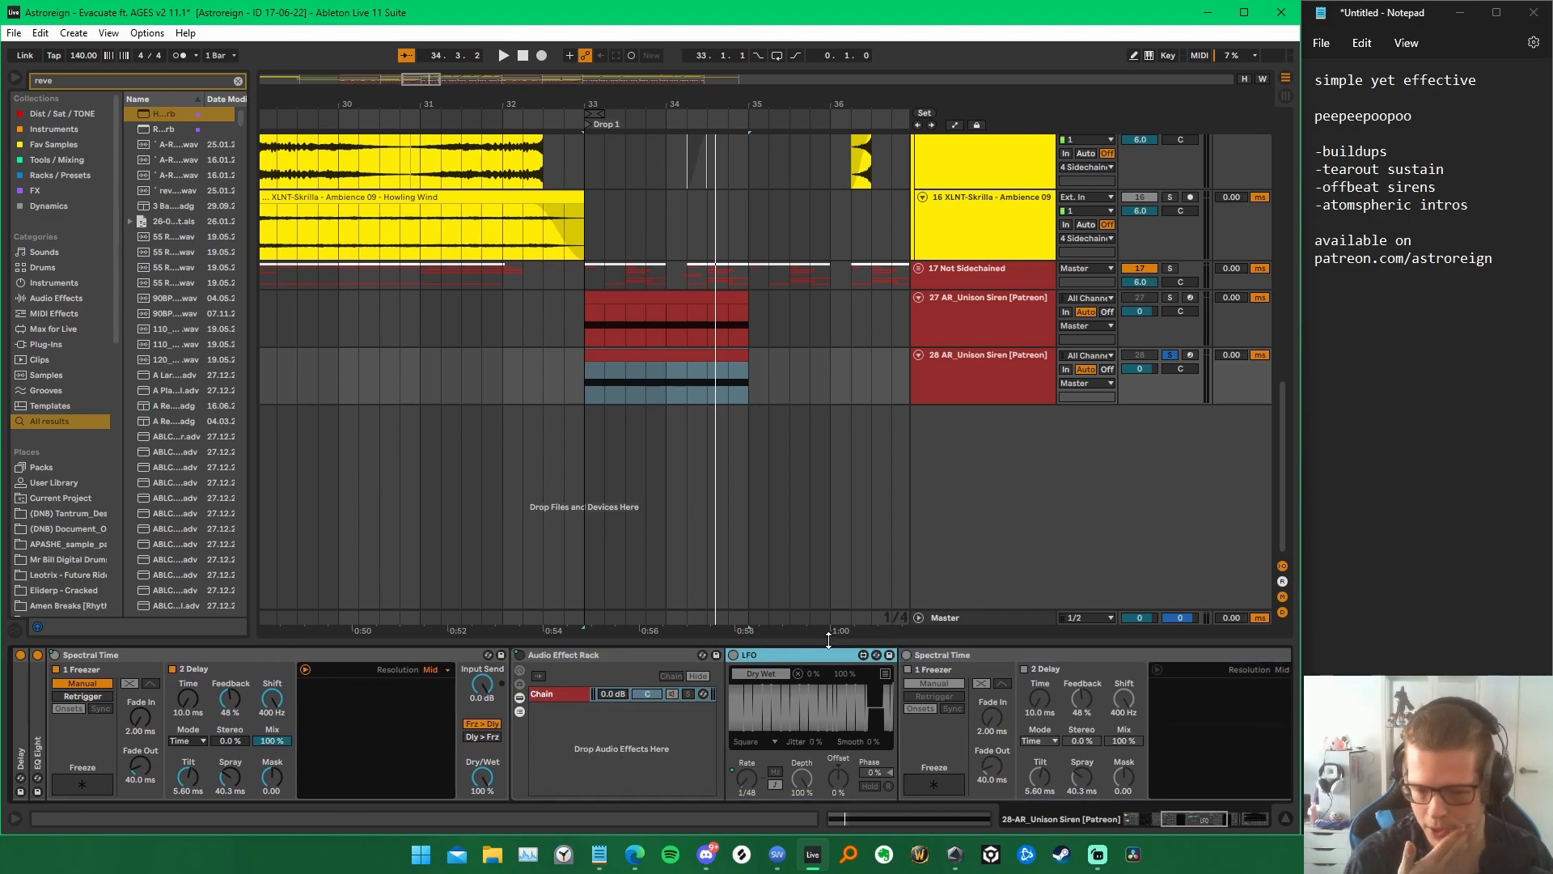
{"action": "scroll", "coordinate": [805, 651], "scroll_direction": "down", "scroll_amount": 3}
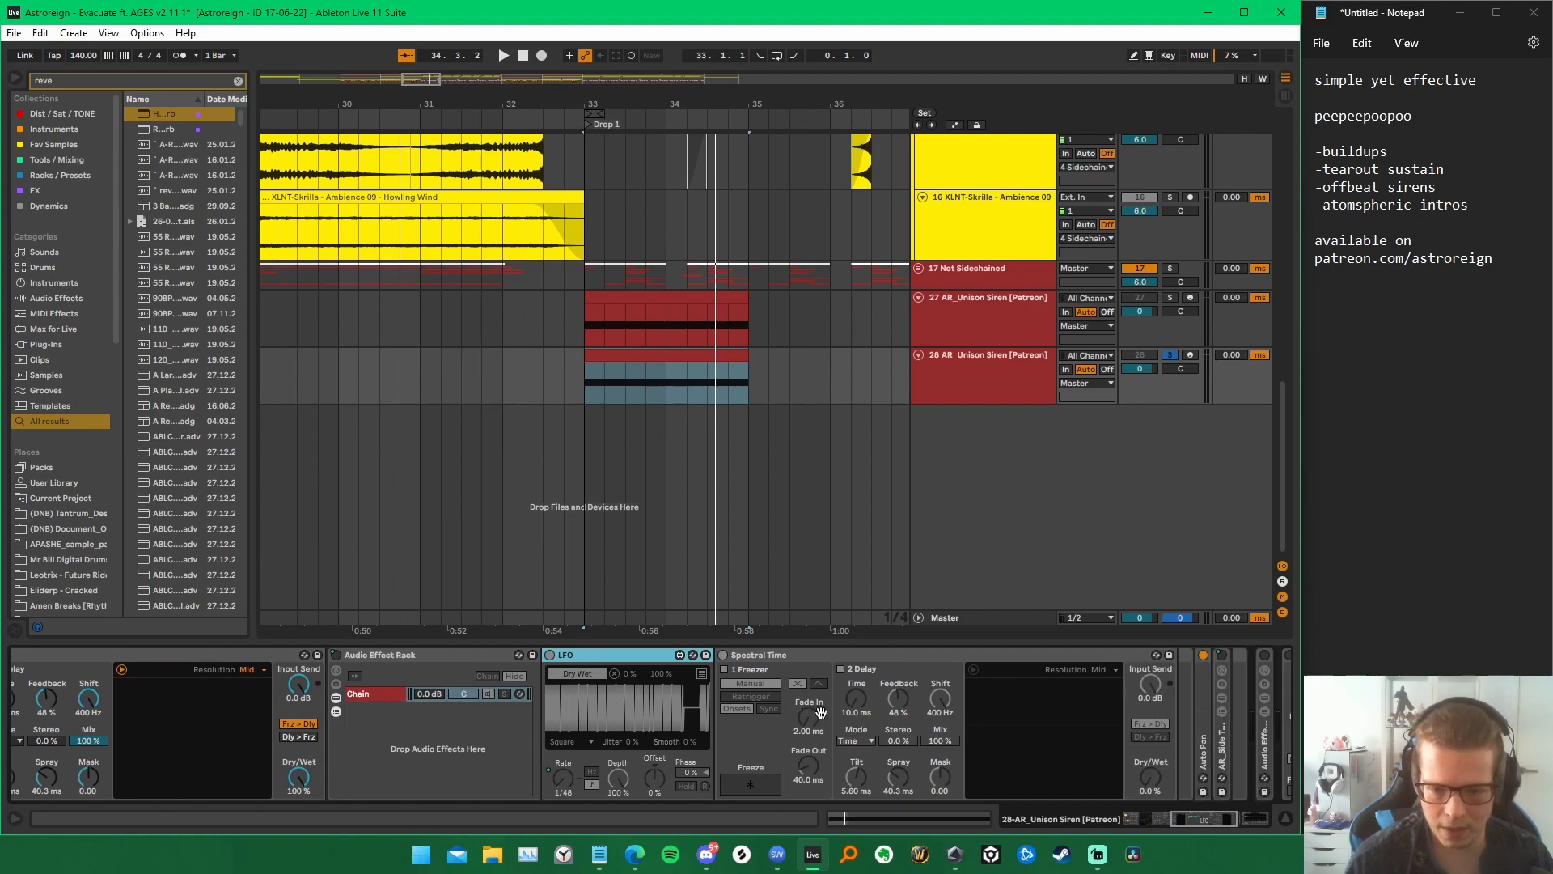
{"action": "left_click", "coordinate": [812, 652]}
{"action": "left_click", "coordinate": [575, 655]}
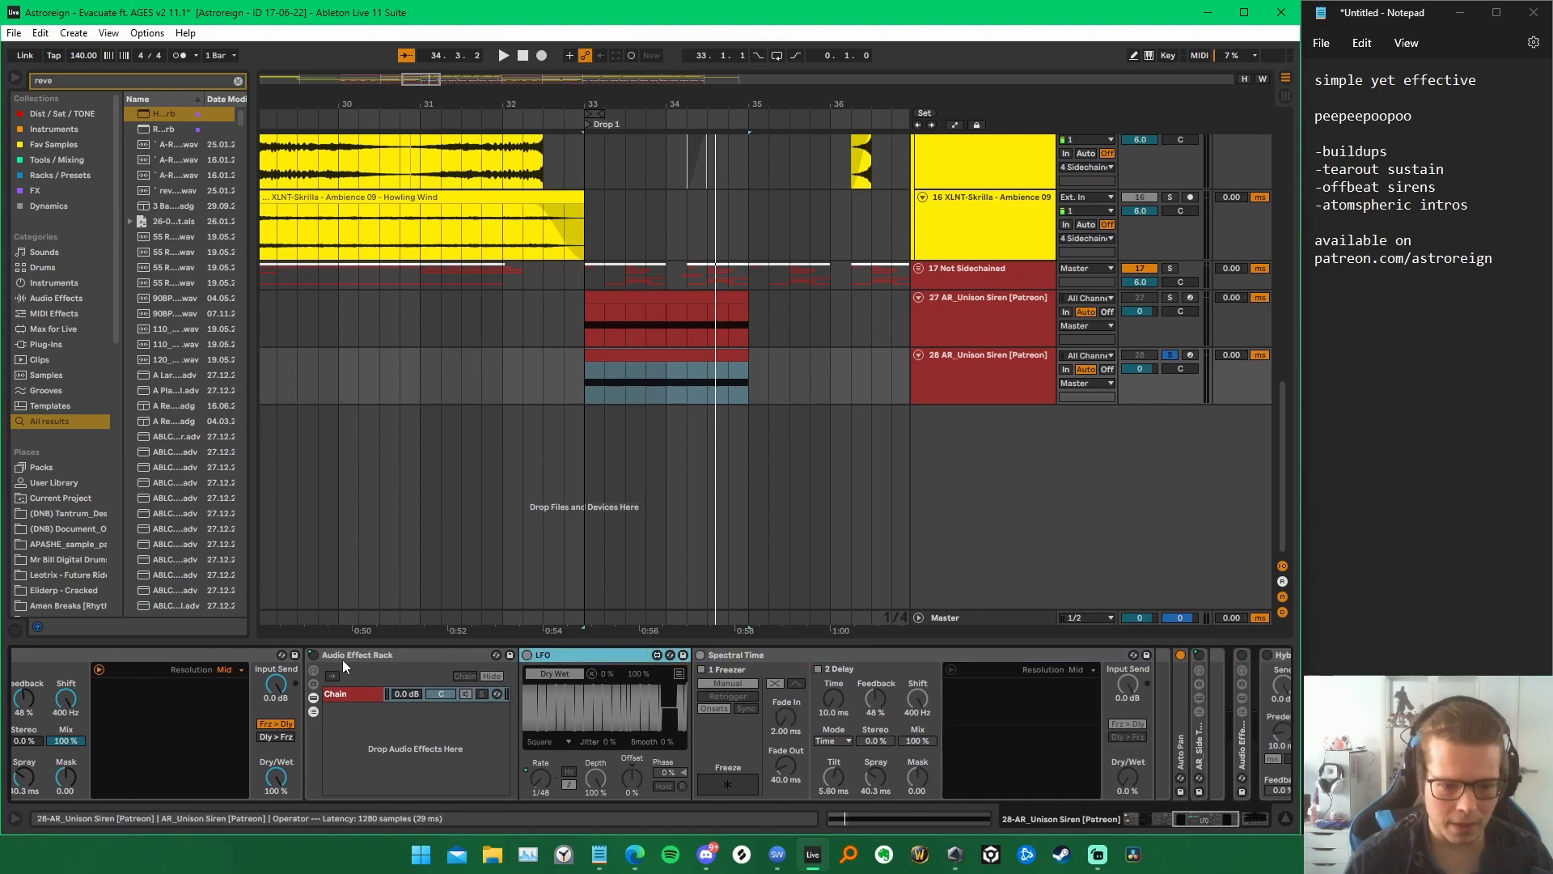
Step: Switch from the first Spectral Time to the rack's chain with the Spec Off/On macro, and inspect its active LFO
{"action": "scroll", "coordinate": [638, 790], "scroll_direction": "up", "scroll_amount": 13}
{"action": "scroll", "coordinate": [708, 688], "scroll_direction": "down", "scroll_amount": 10}
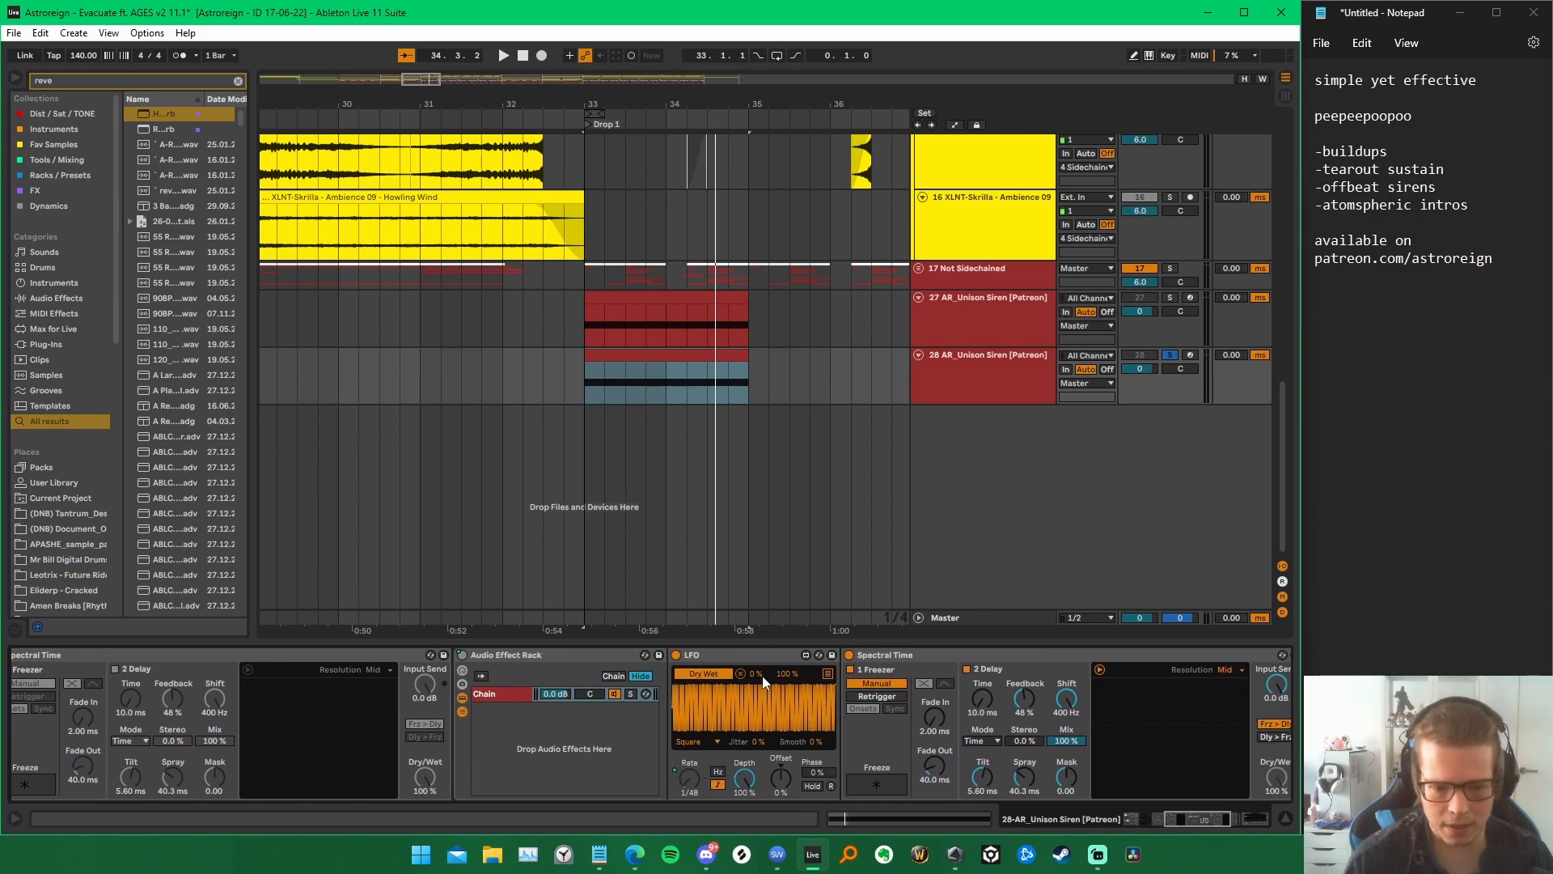
{"action": "scroll", "coordinate": [557, 689], "scroll_direction": "down", "scroll_amount": 3}
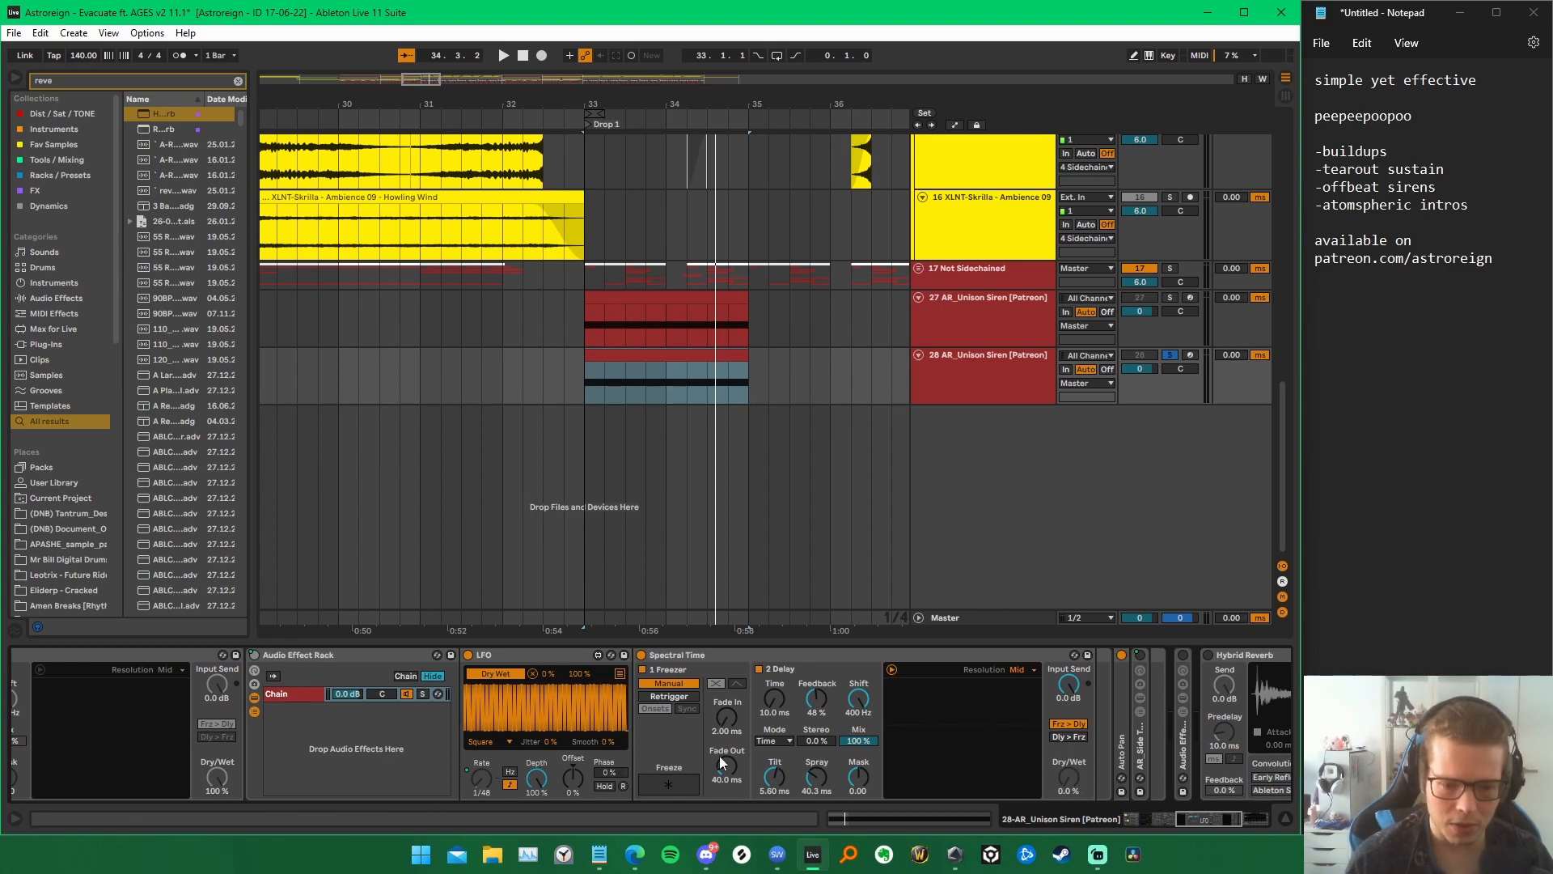
Step: Stop playback, examine the LFO's waveform and rate, and show the Audio Effect Rack's macro controls
{"action": "key", "text": "space"}
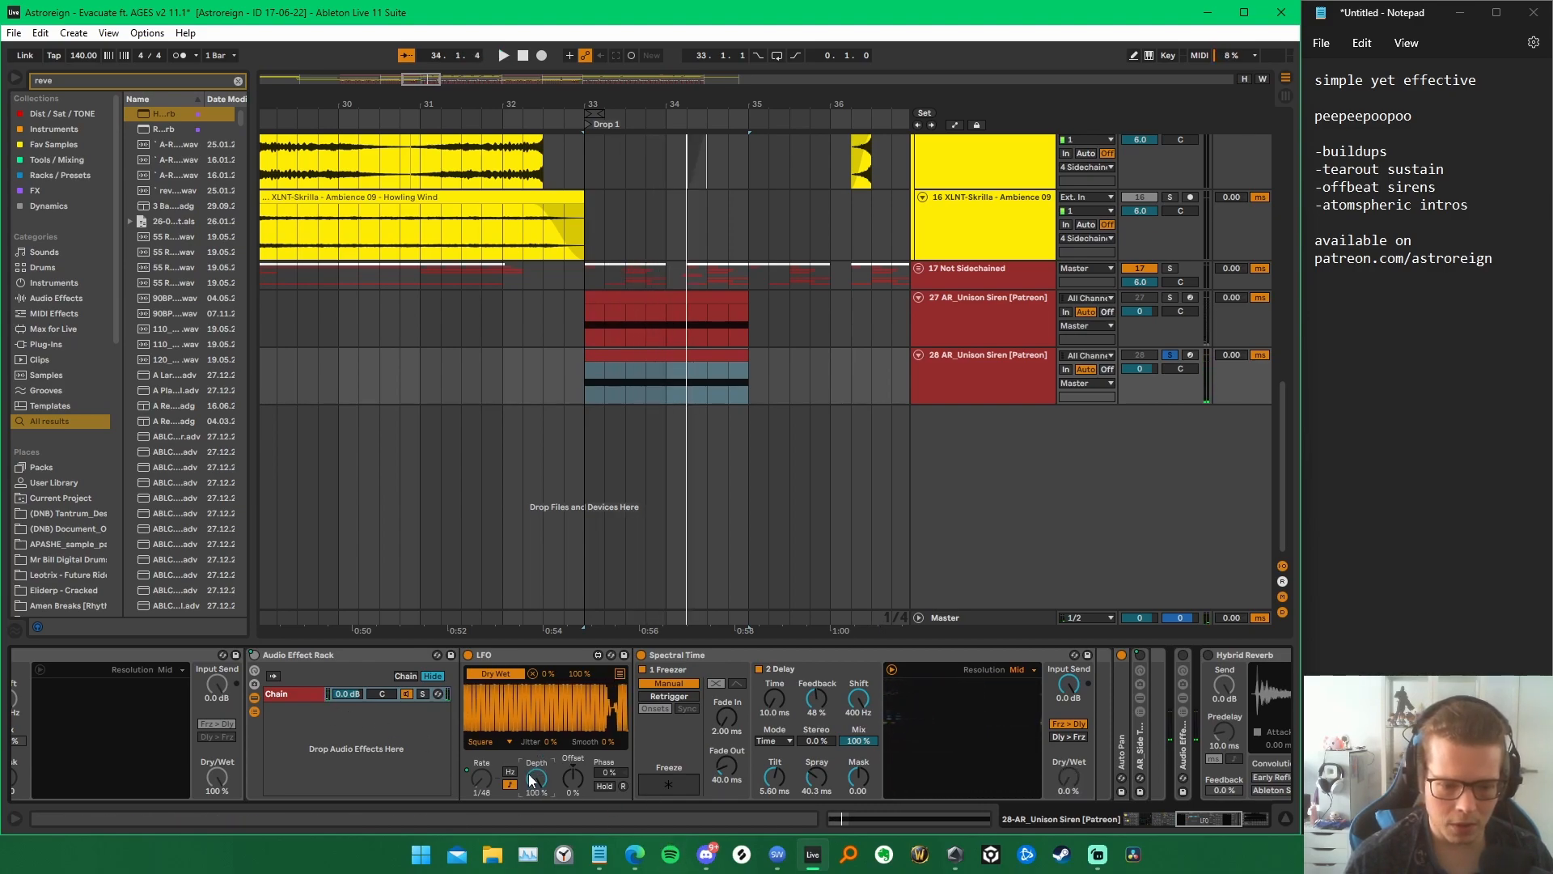
{"action": "left_click", "coordinate": [490, 742]}
{"action": "left_click", "coordinate": [523, 750]}
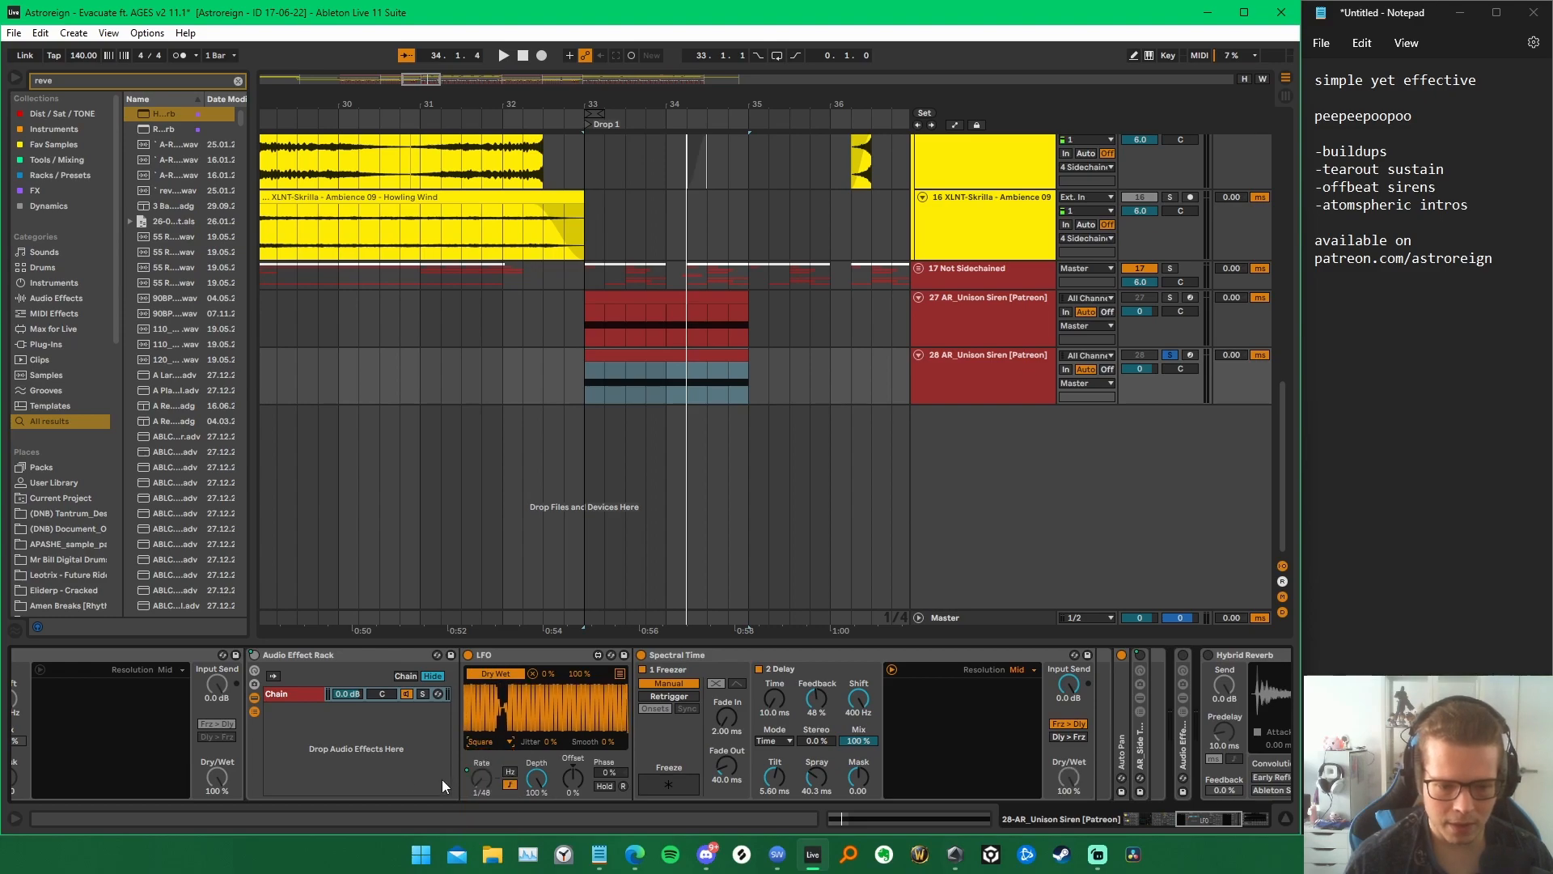
{"action": "left_click", "coordinate": [255, 671]}
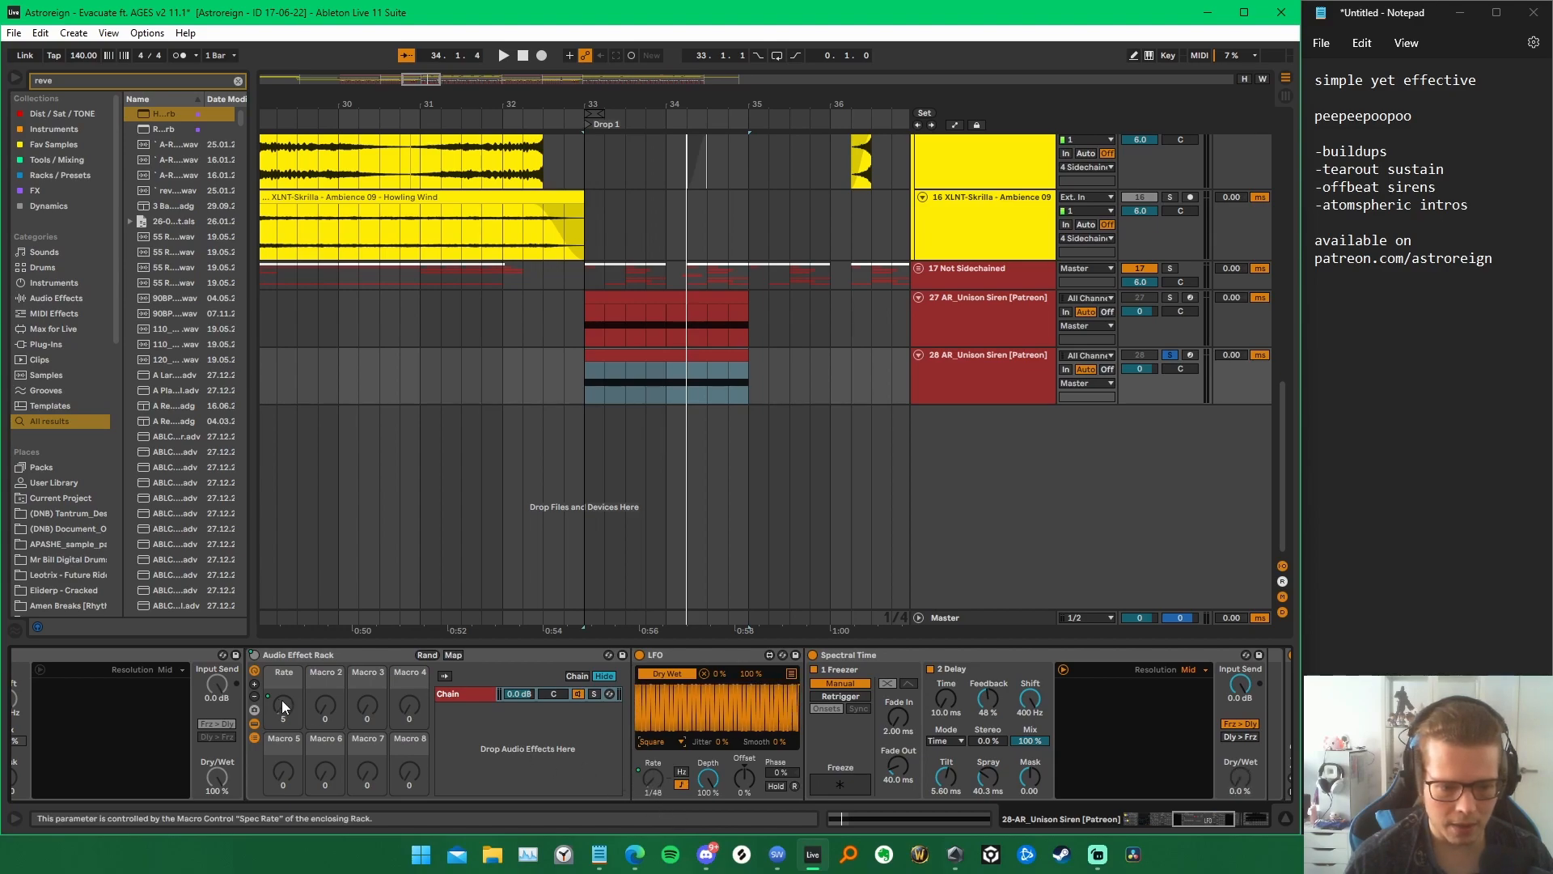
Step: Compare the Audio Effect Rack's Rate macro with the instrument rack's Spec Rate macro across the device chain
{"action": "left_click_drag", "start_coordinate": [322, 717], "coordinate": [668, 717]}
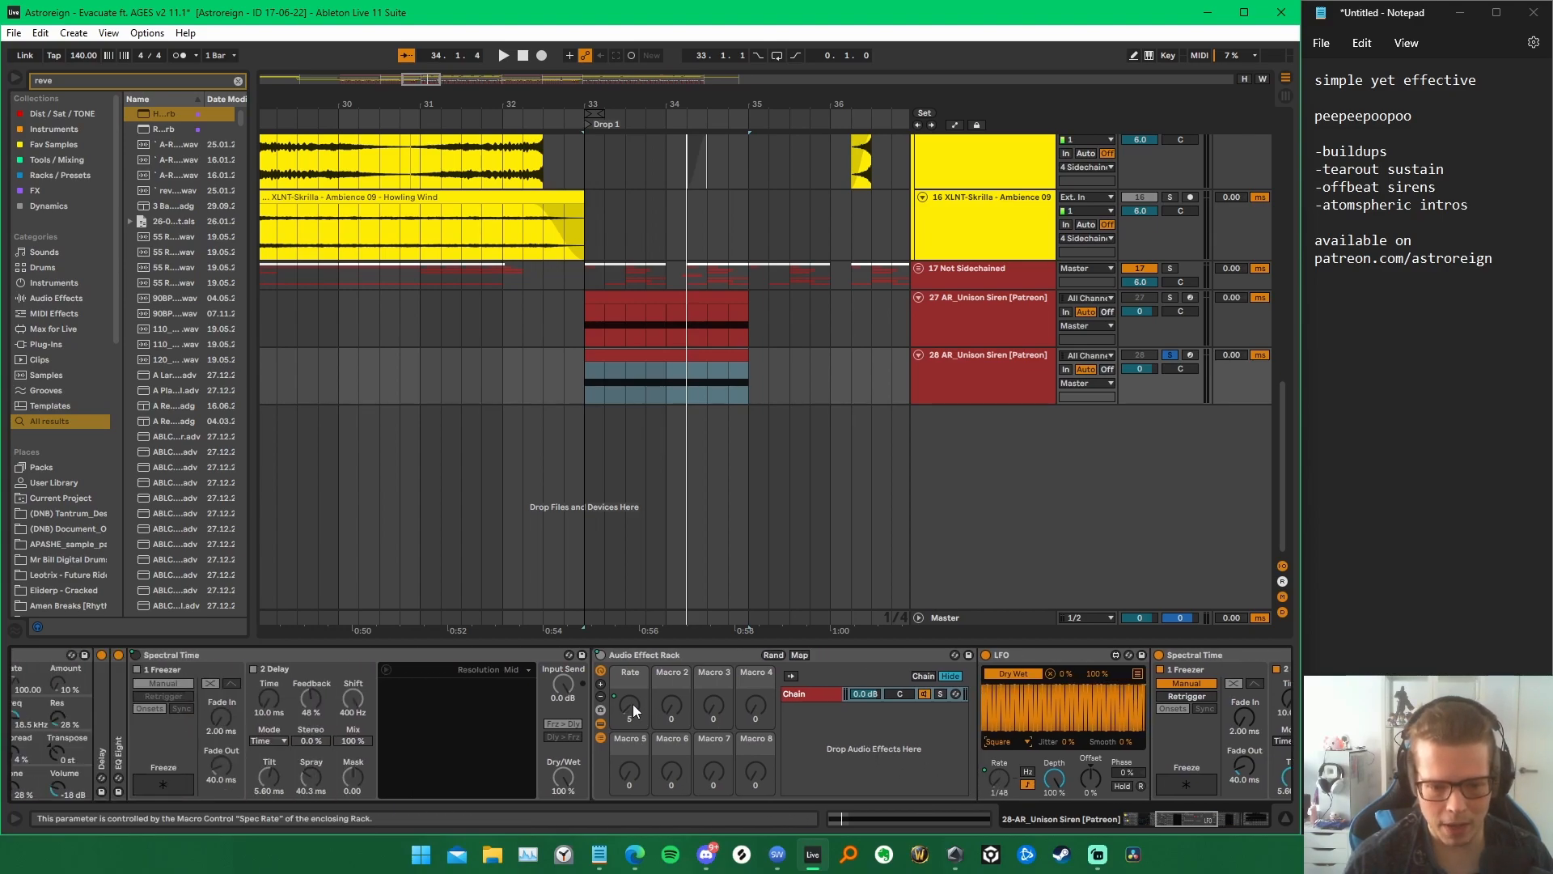
{"action": "scroll", "coordinate": [859, 719], "scroll_direction": "left", "scroll_amount": 8}
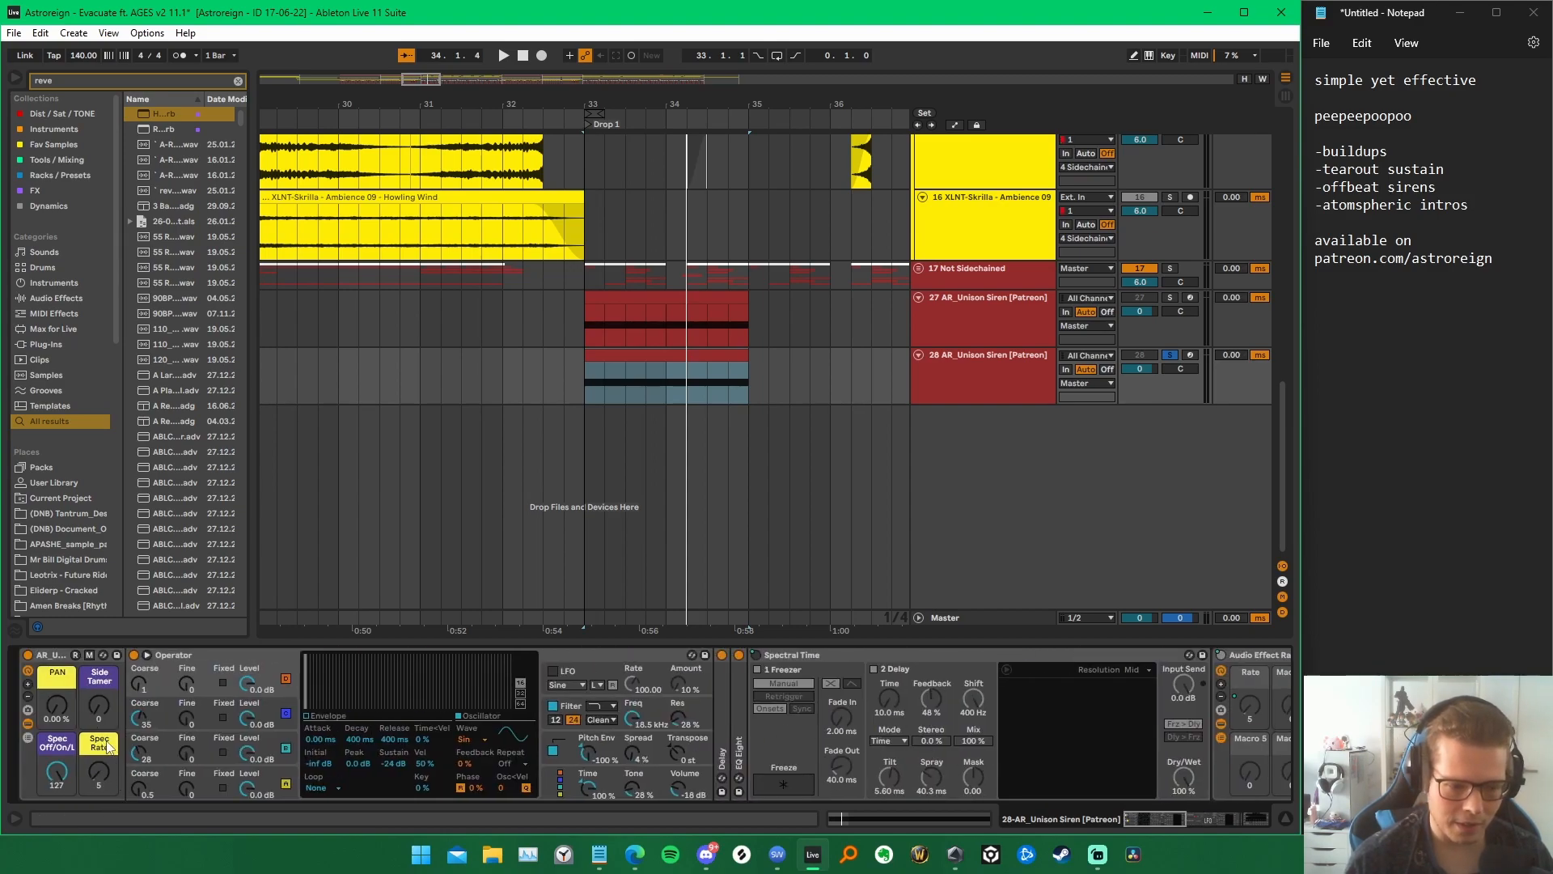
{"action": "scroll", "coordinate": [1069, 726], "scroll_direction": "right", "scroll_amount": 9}
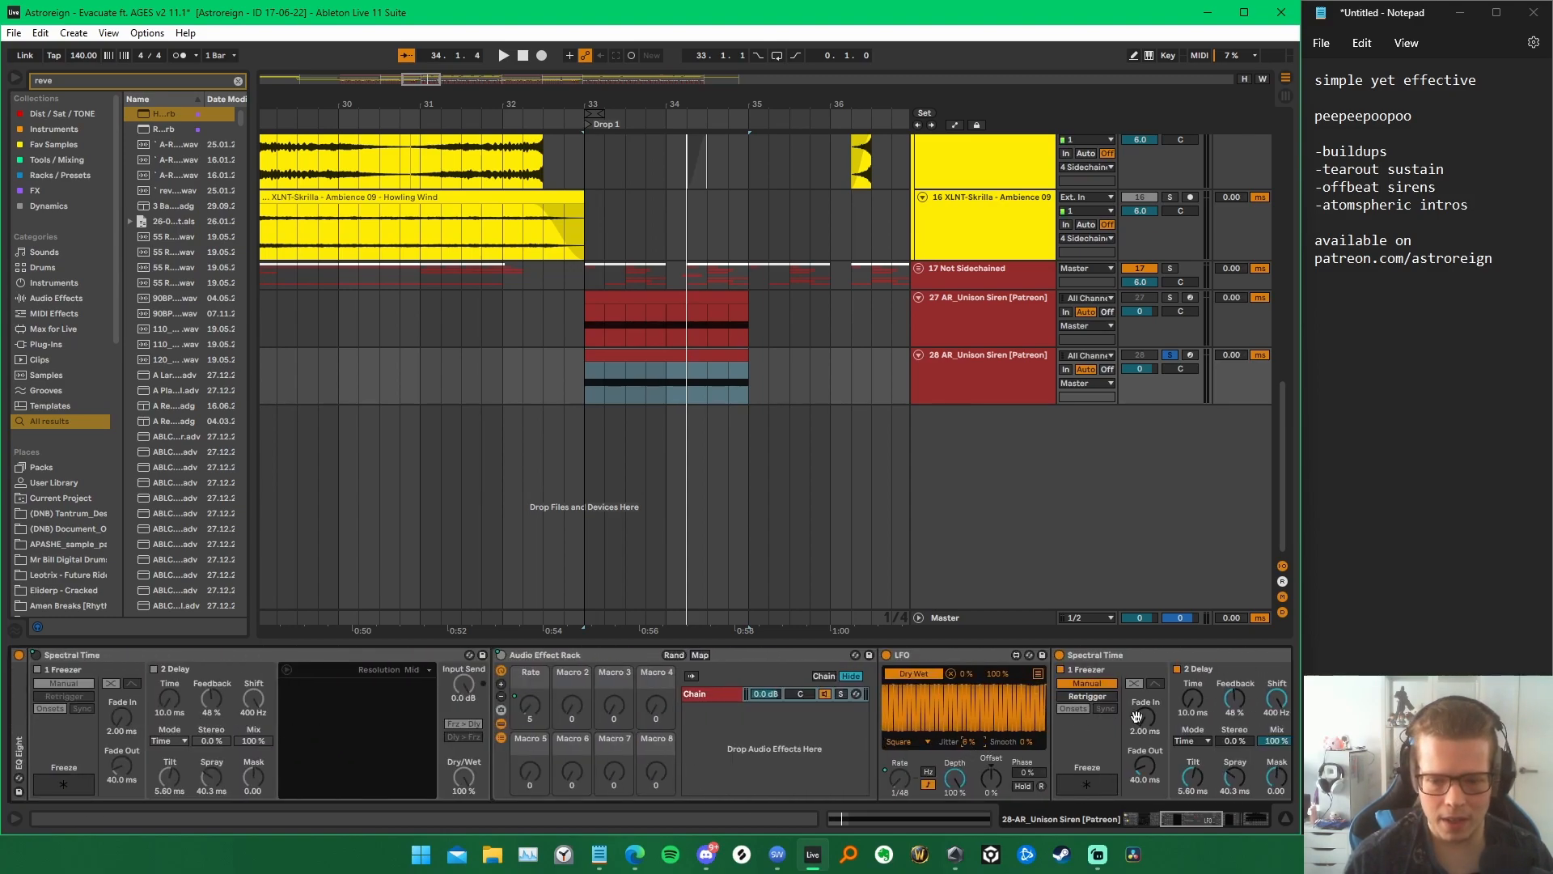
{"action": "scroll", "coordinate": [874, 728], "scroll_direction": "left", "scroll_amount": 5}
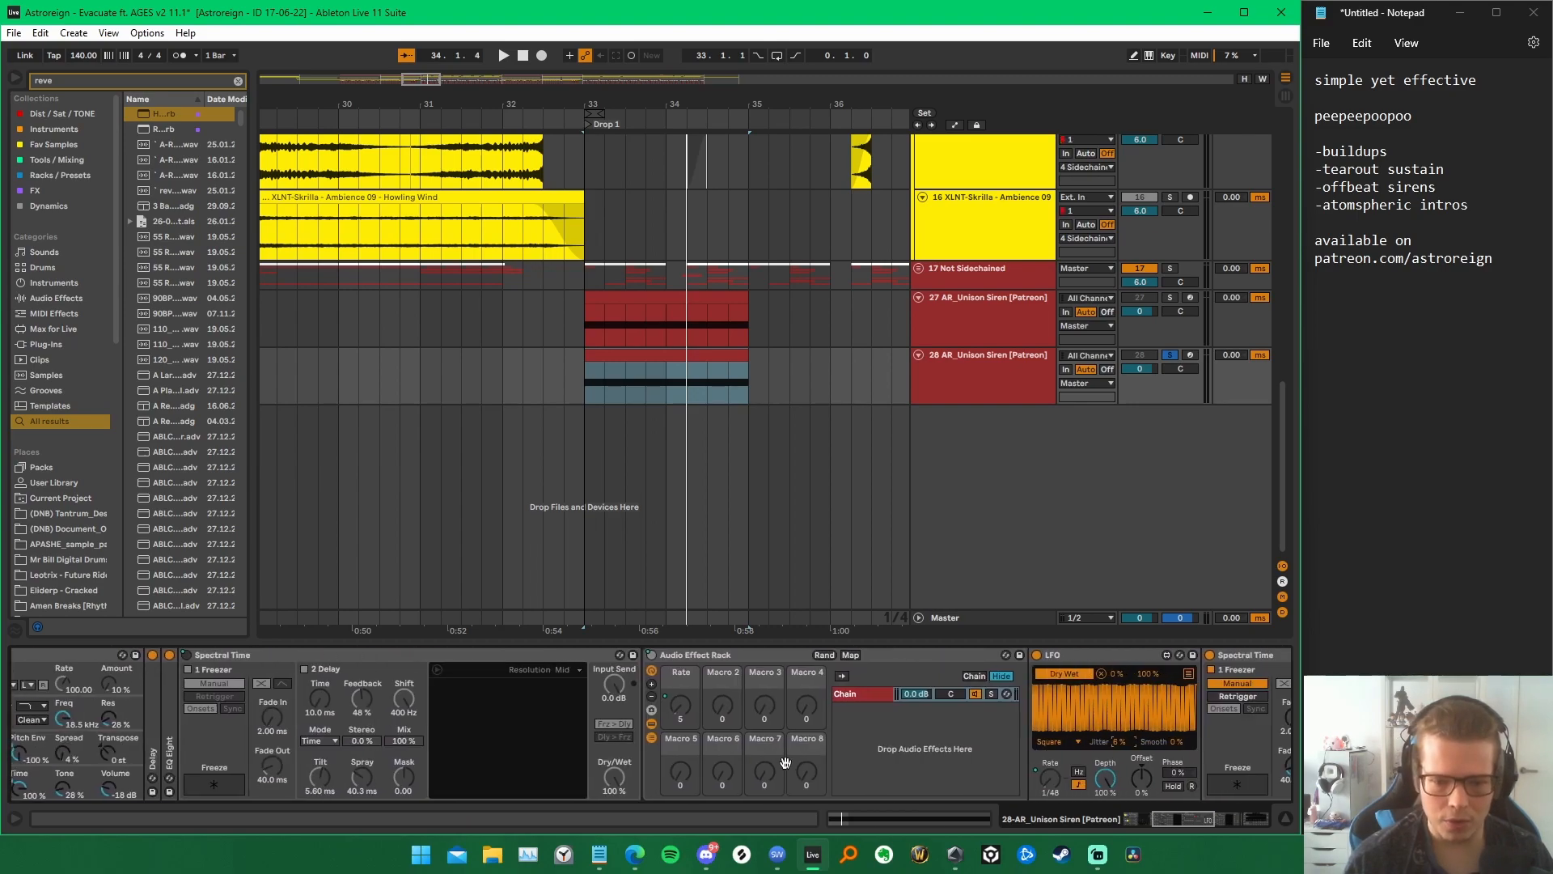
{"action": "left_click_drag", "start_coordinate": [879, 726], "coordinate": [267, 760]}
{"action": "left_click_drag", "start_coordinate": [725, 774], "coordinate": [1238, 740]}
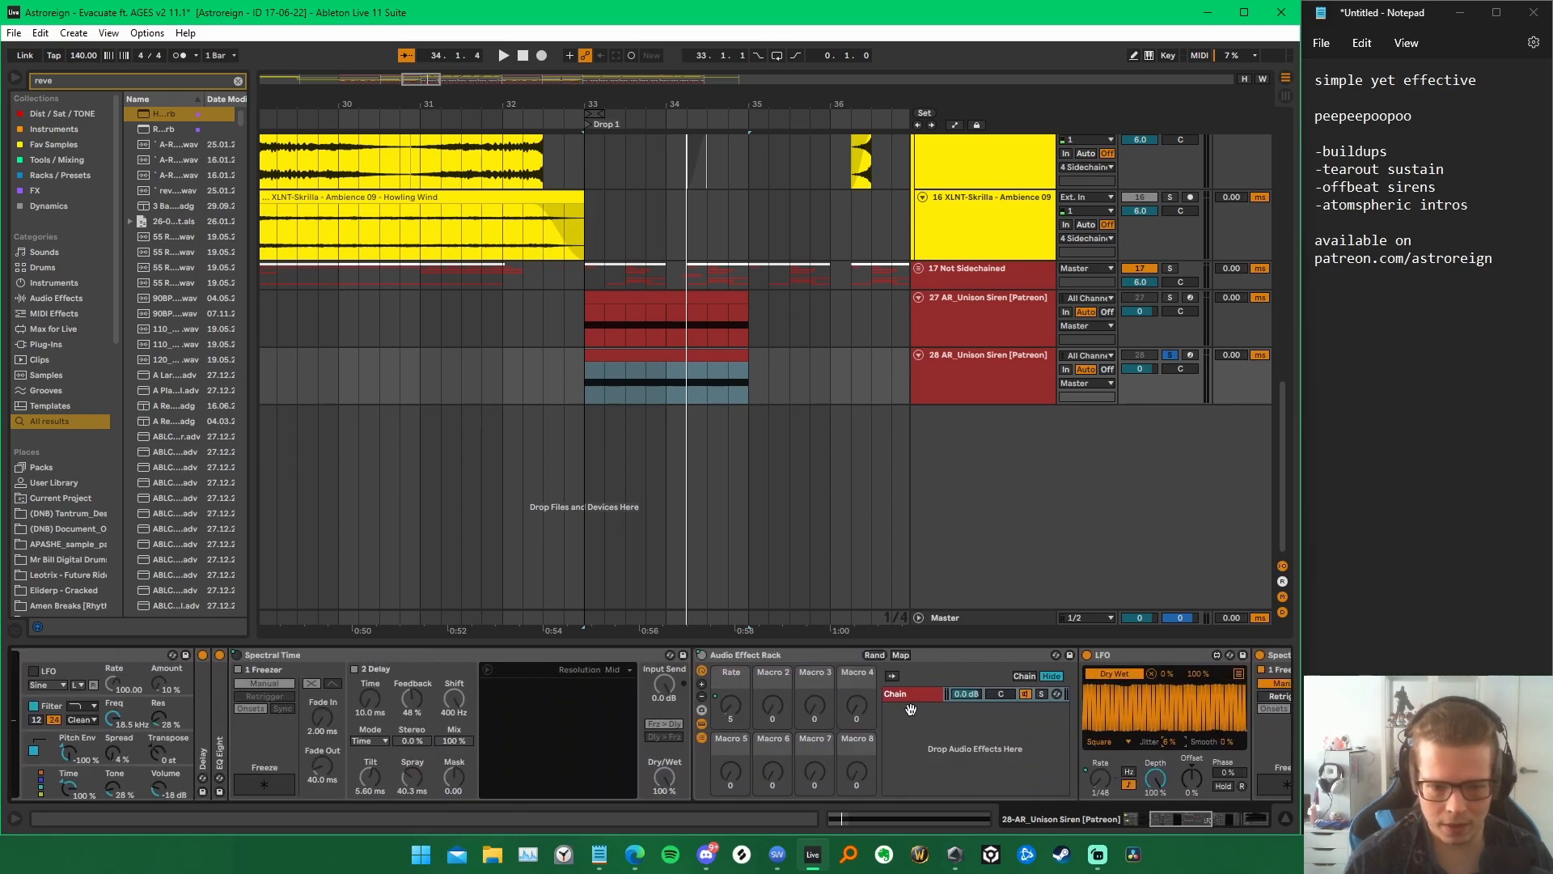
Step: Collapse the Audio Effect Rack and the first Spectral Time, and return to the instrument rack's macros
{"action": "double_click", "coordinate": [757, 654]}
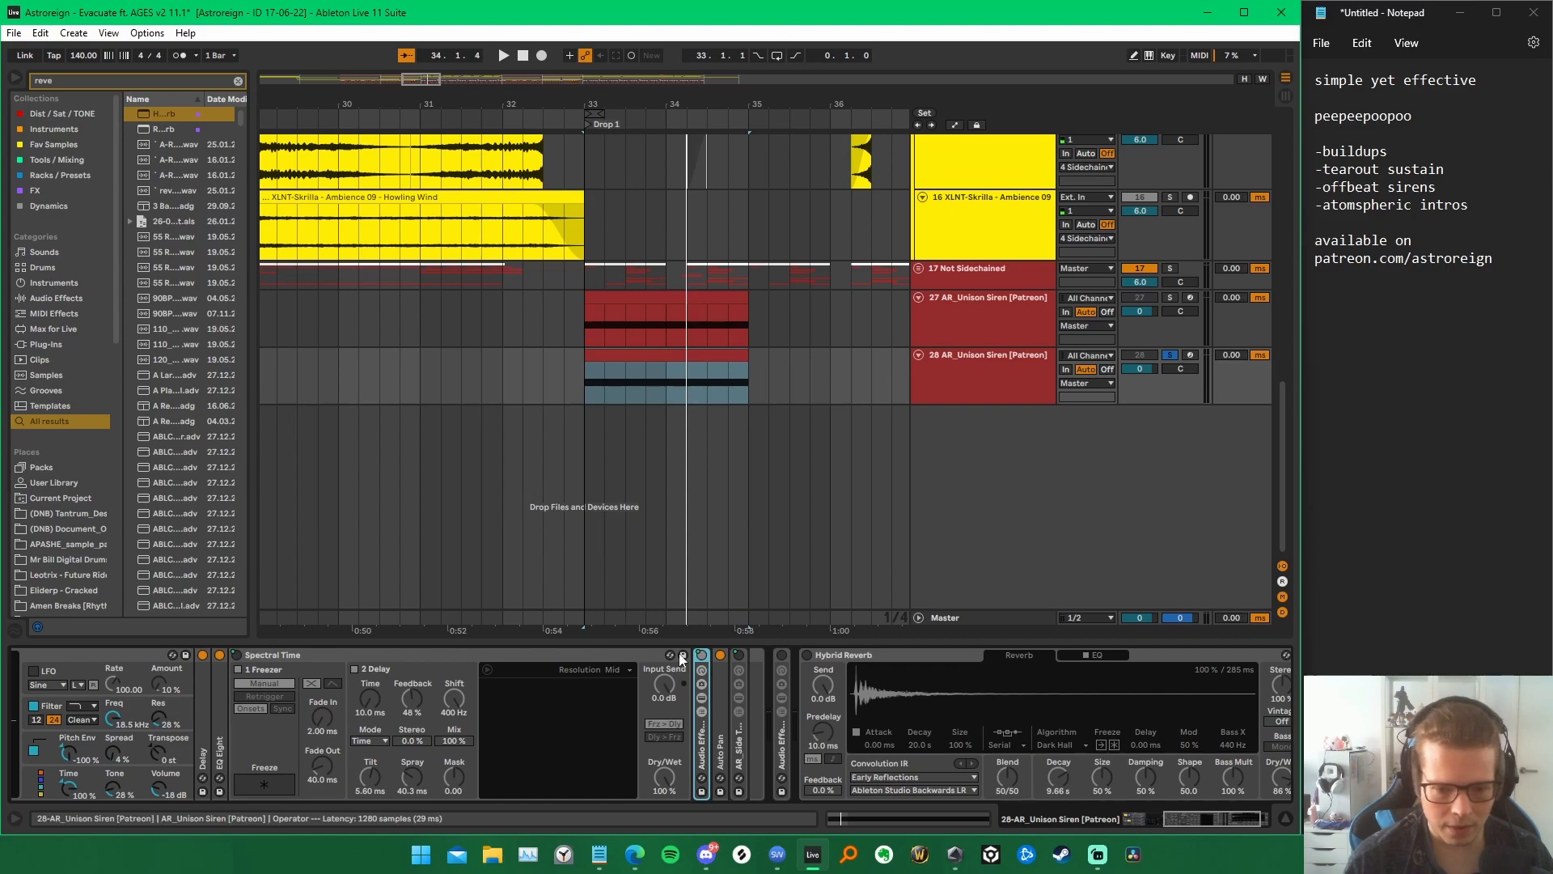
{"action": "scroll", "coordinate": [763, 652], "scroll_direction": "left", "scroll_amount": 4}
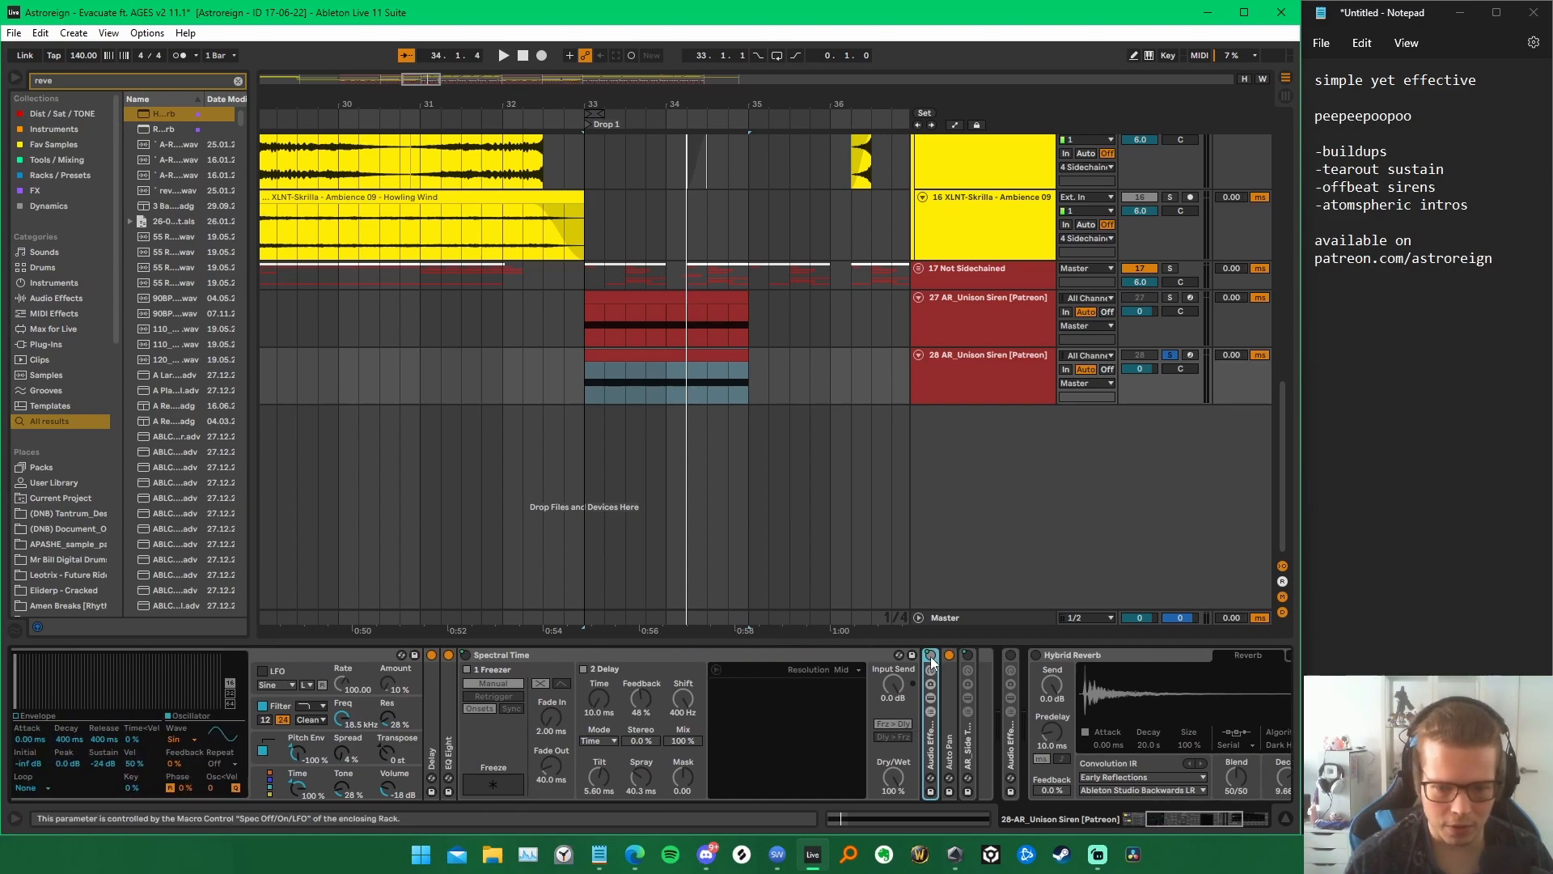
{"action": "left_click", "coordinate": [519, 655]}
{"action": "double_click", "coordinate": [508, 656]}
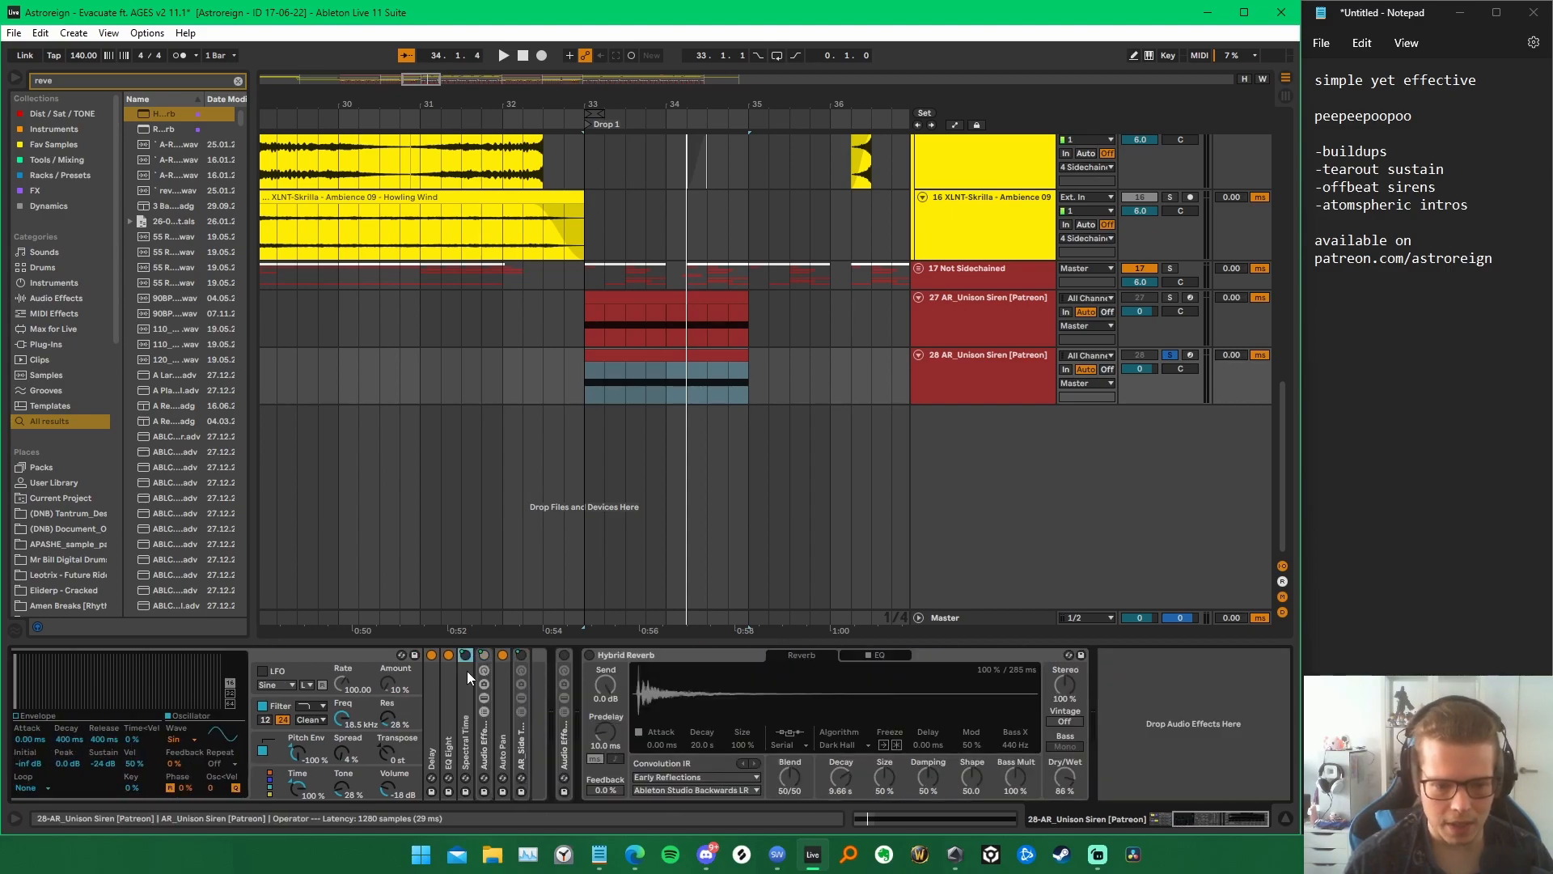
{"action": "scroll", "coordinate": [464, 691], "scroll_direction": "left", "scroll_amount": 5}
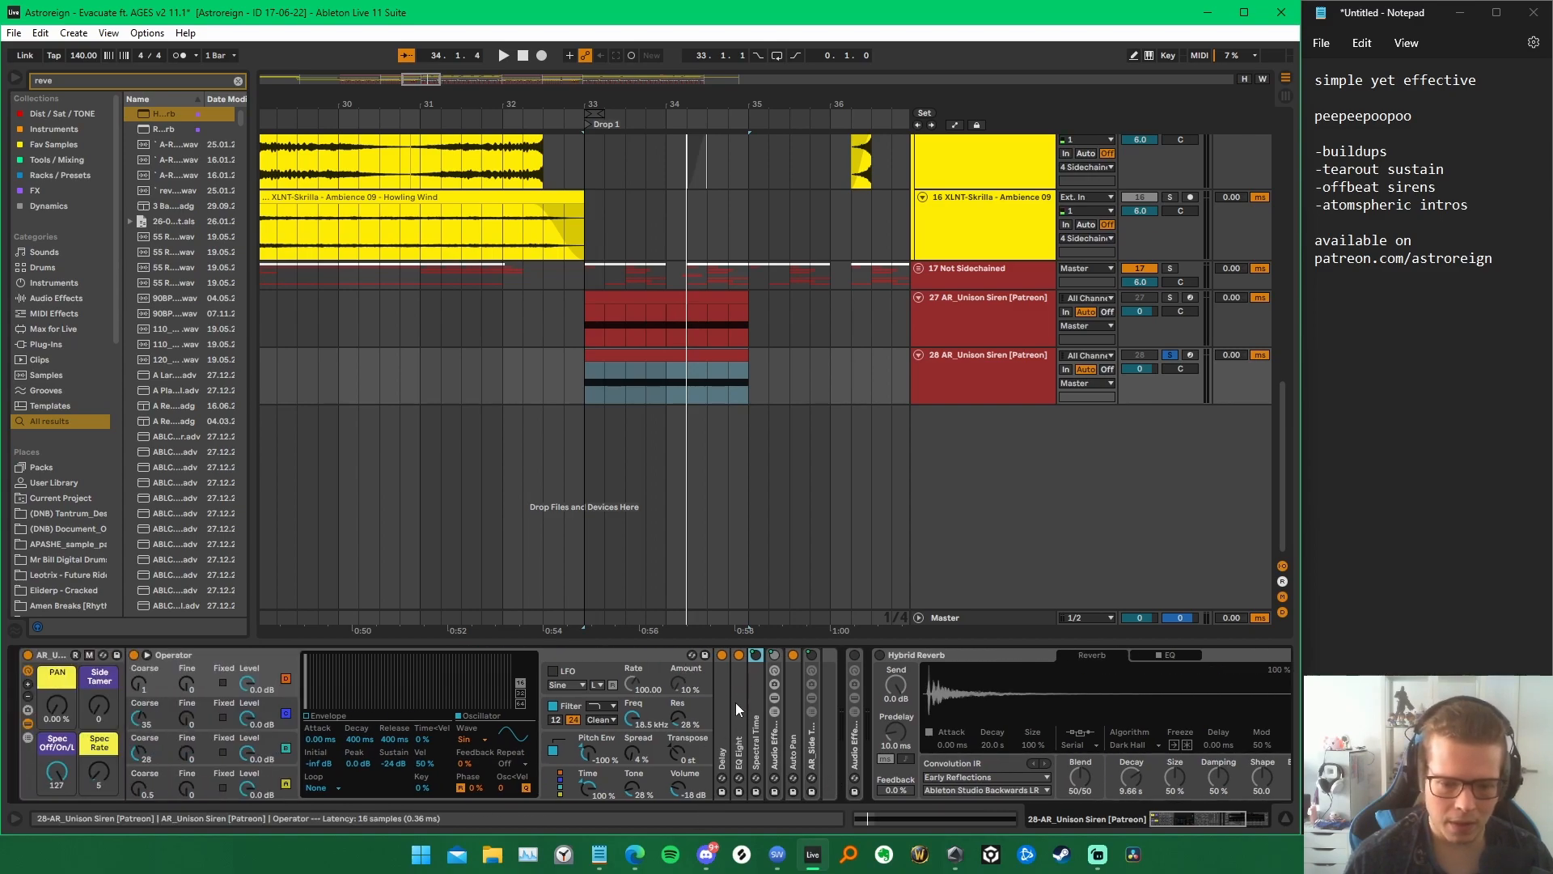
Step: Lower the Spec Off/On macro to 60 so both the first Spectral Time and the Audio Effect Rack are switched off
{"action": "left_click_drag", "start_coordinate": [59, 774], "coordinate": [59, 827]}
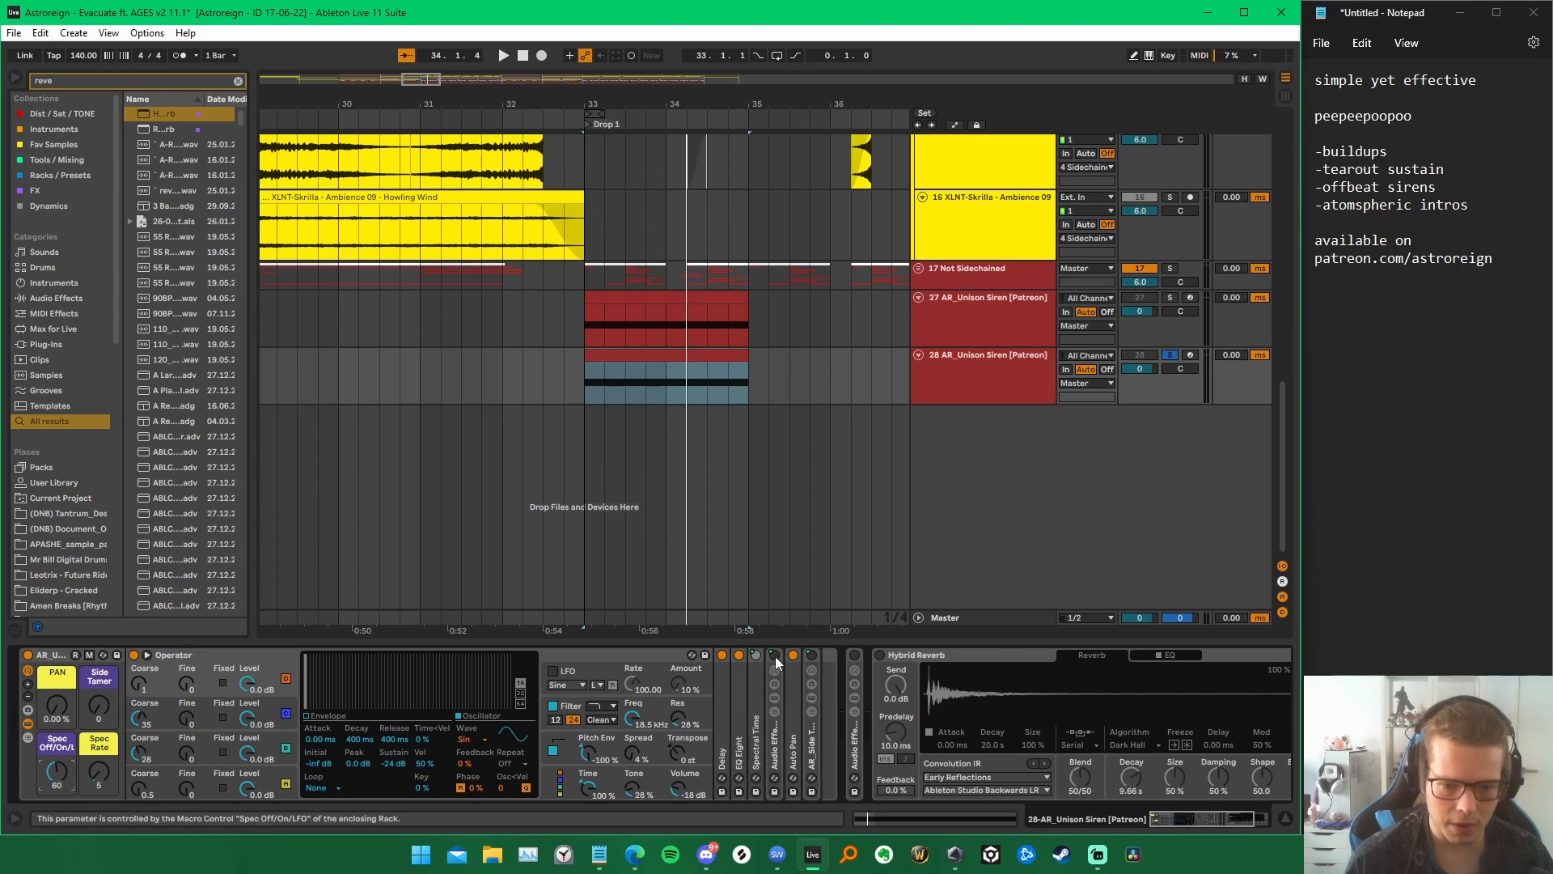
{"action": "left_click_drag", "start_coordinate": [57, 772], "coordinate": [57, 833]}
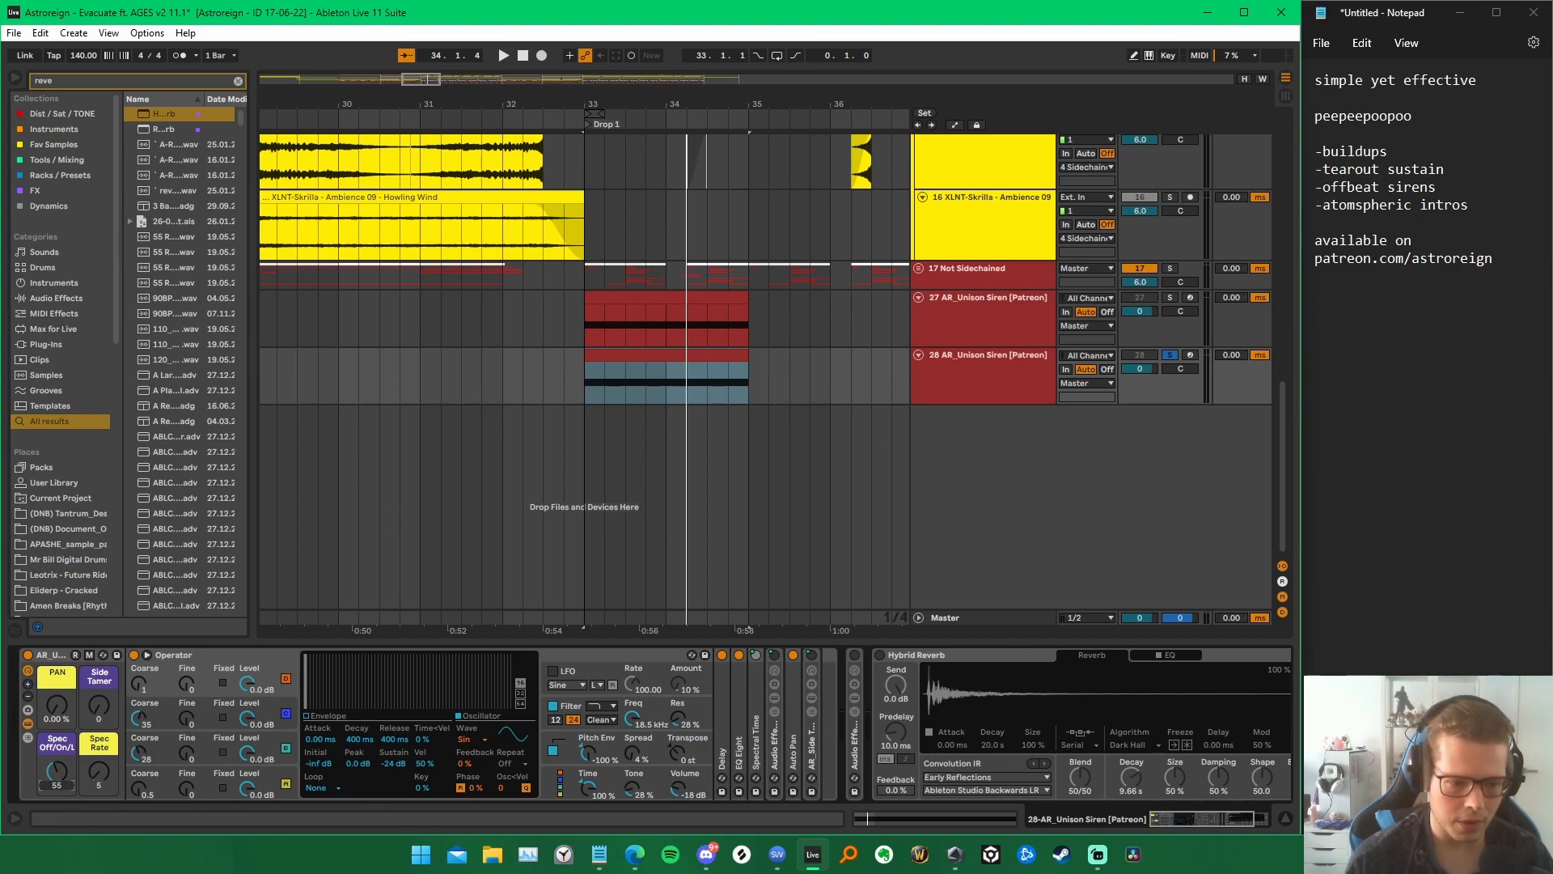
{"action": "mouse_move", "coordinate": [56, 772]}
{"action": "left_mouse_down"}
{"action": "mouse_move", "coordinate": [56, 741]}
{"action": "mouse_move", "coordinate": [61, 801]}
{"action": "left_mouse_up"}
Step: Expand the Audio Effect Rack and examine the disabled LFO and the Spectral Time Dry/Wet it controls
{"action": "double_click", "coordinate": [768, 760]}
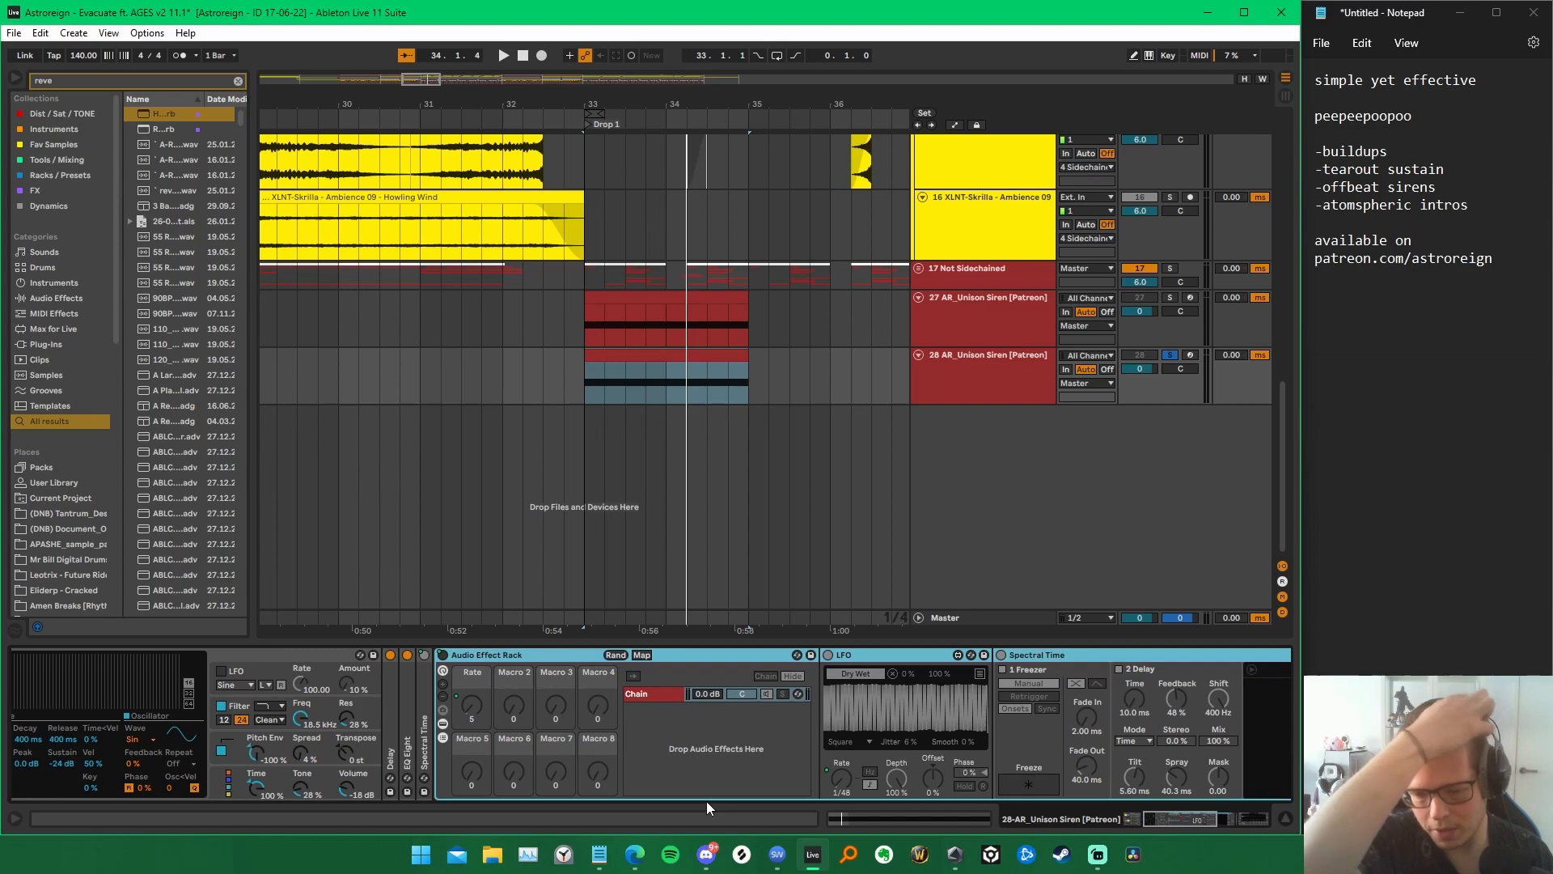
{"action": "scroll", "coordinate": [696, 744], "scroll_direction": "down", "scroll_amount": 3}
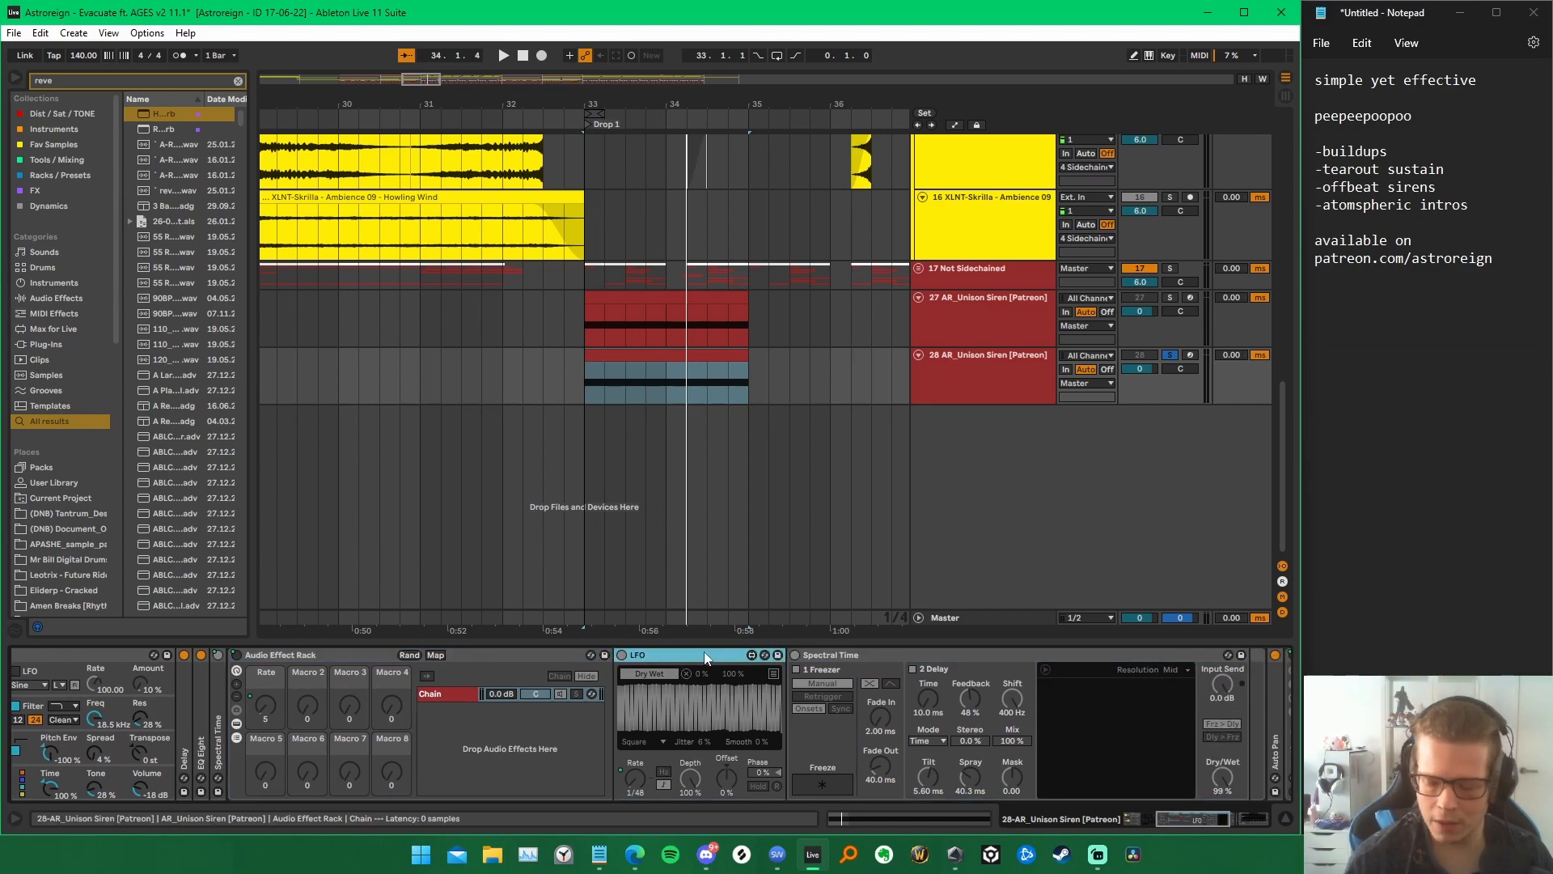
{"action": "scroll", "coordinate": [477, 761], "scroll_direction": "down", "scroll_amount": 3}
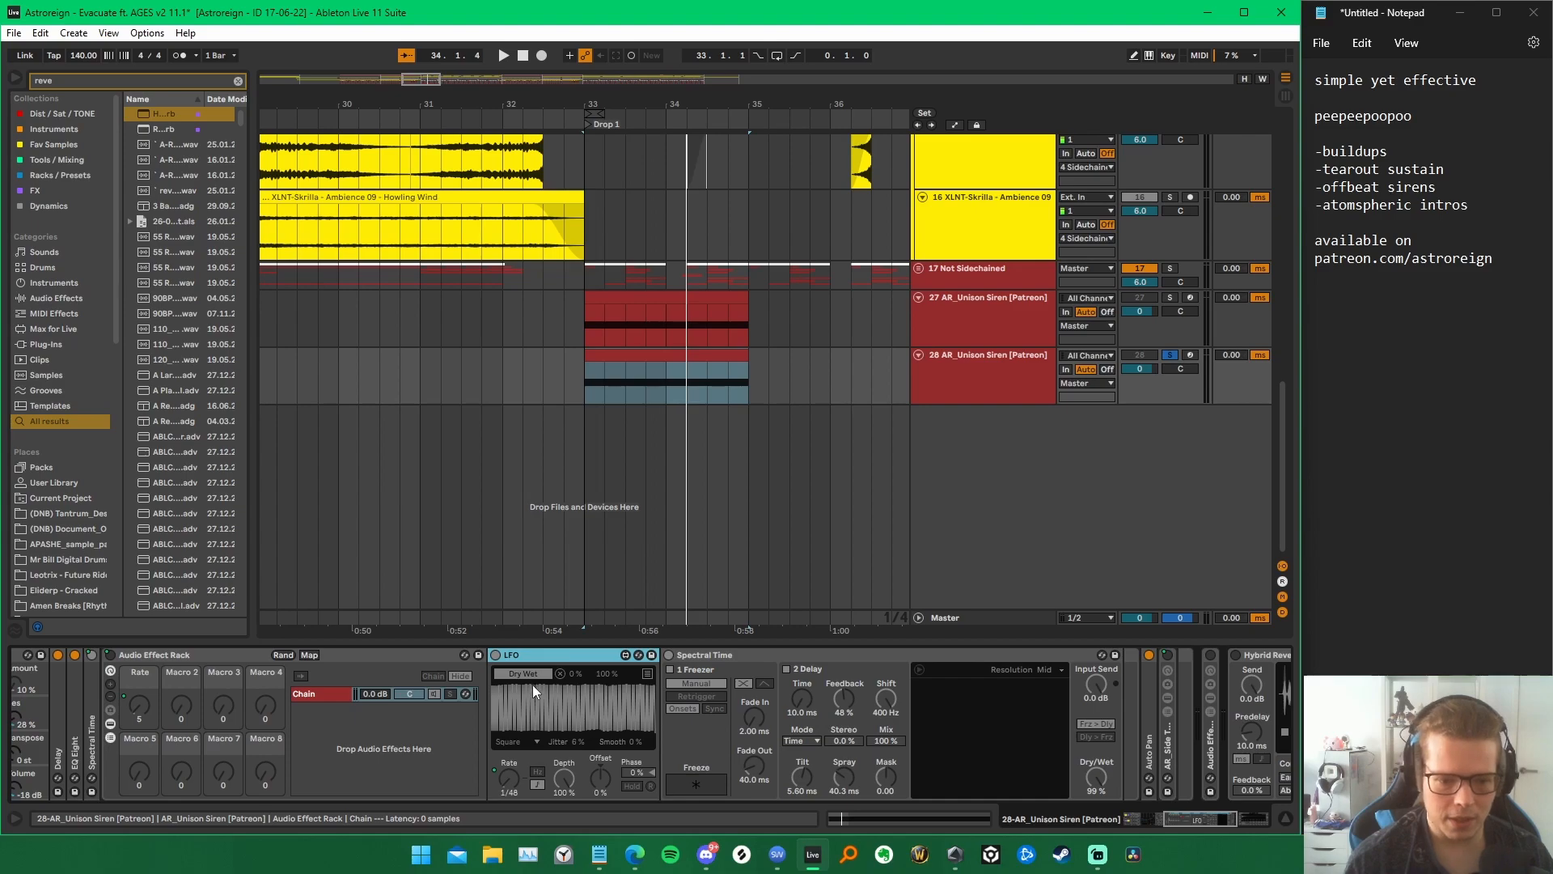
{"action": "double_click", "coordinate": [529, 656]}
{"action": "double_click", "coordinate": [496, 684]}
{"action": "scroll", "coordinate": [889, 756], "scroll_direction": "down", "scroll_amount": 3}
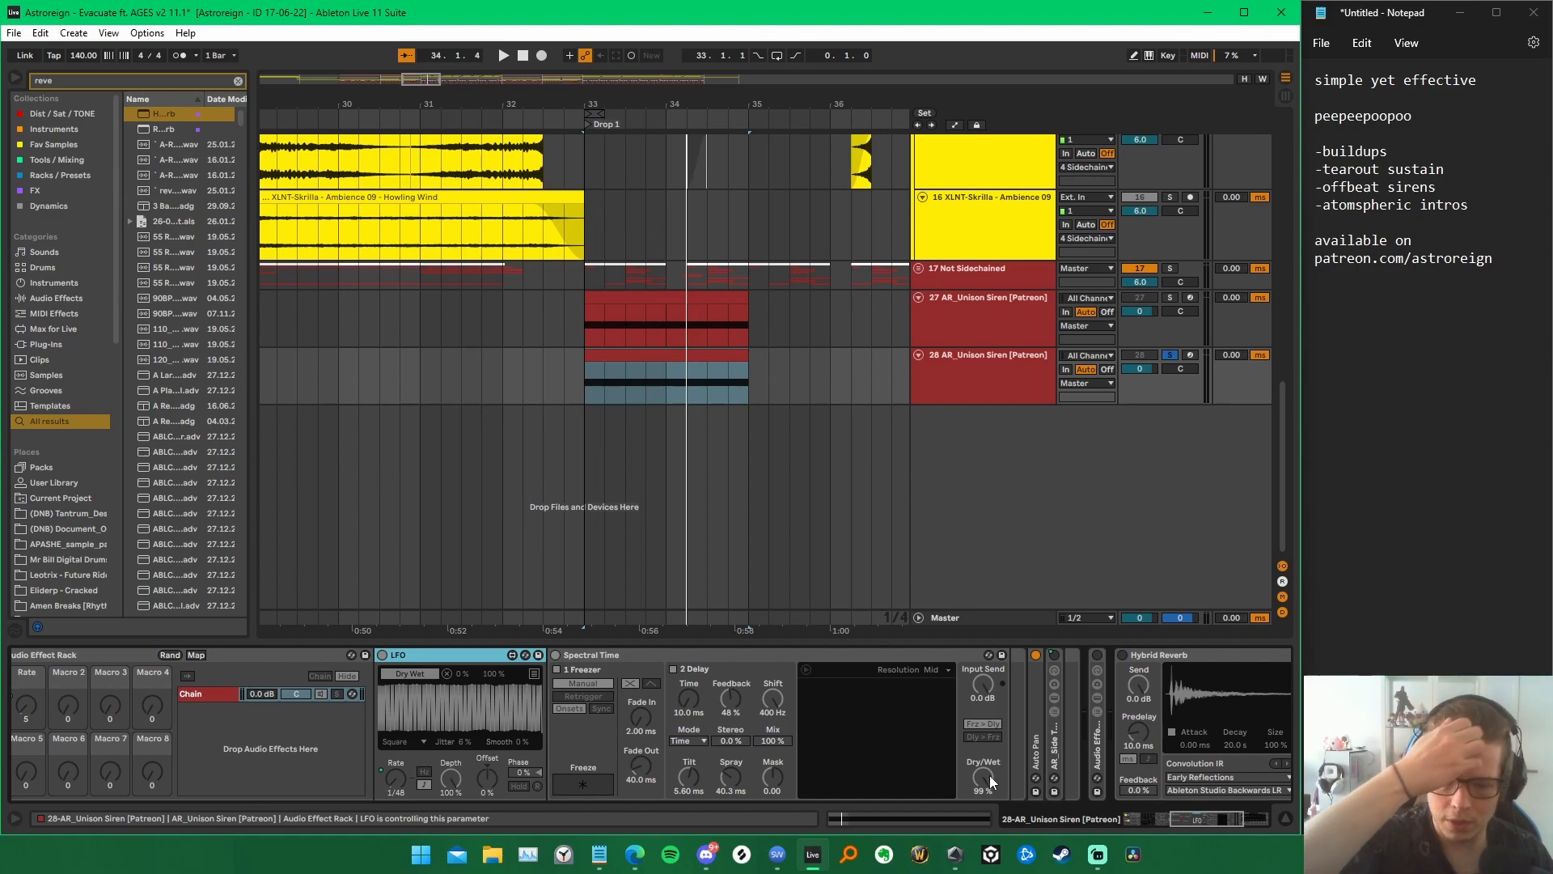
{"action": "scroll", "coordinate": [448, 777], "scroll_direction": "up", "scroll_amount": 5}
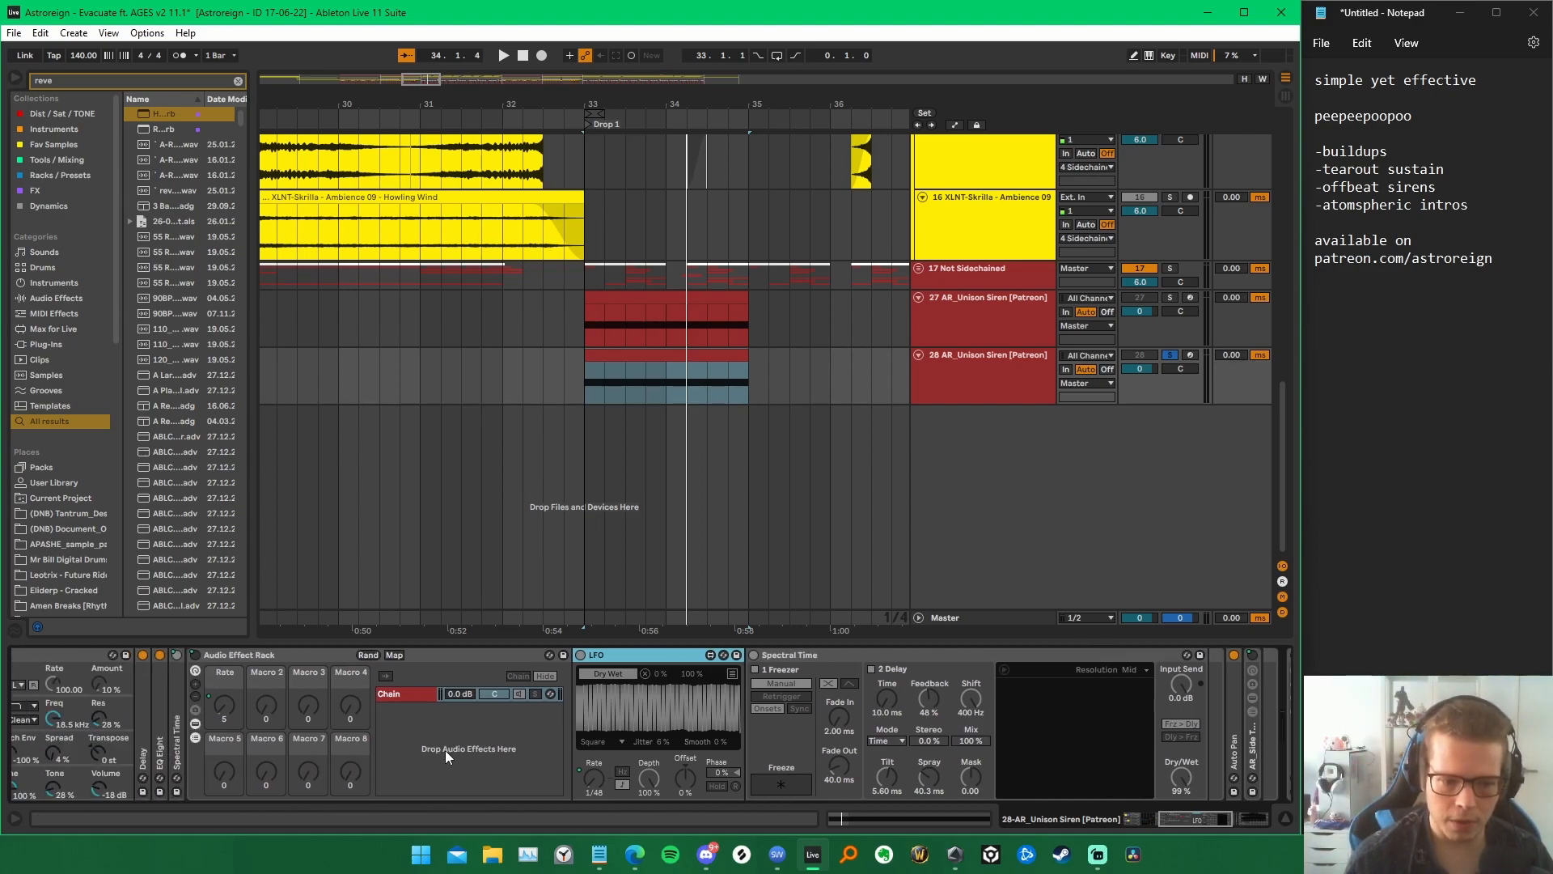
{"action": "scroll", "coordinate": [453, 773], "scroll_direction": "down", "scroll_amount": 2}
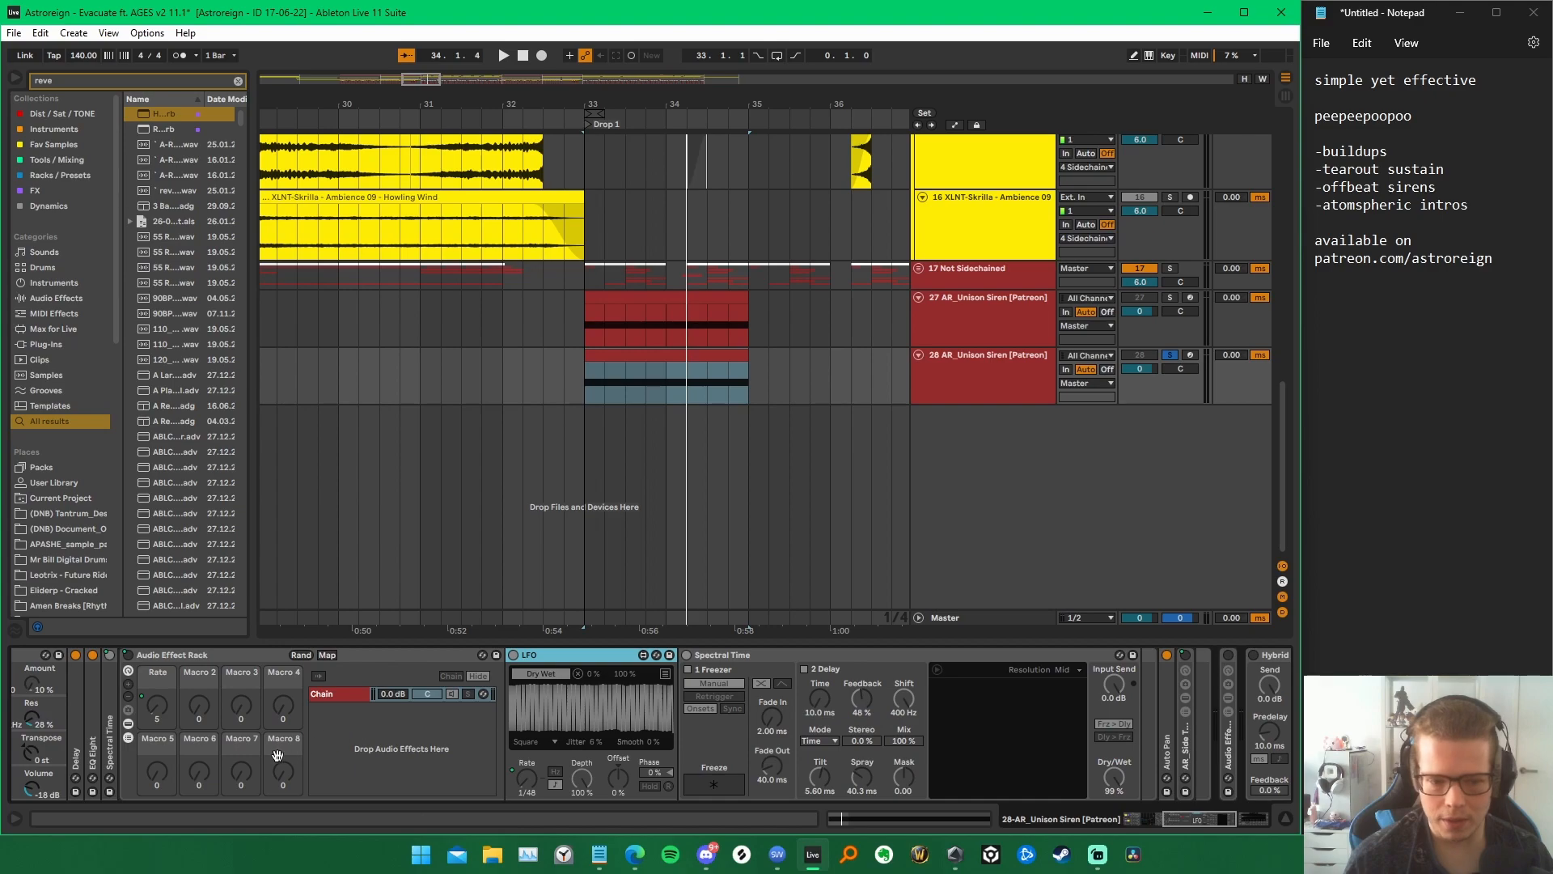
{"action": "scroll", "coordinate": [145, 776], "scroll_direction": "up", "scroll_amount": 5}
Step: Collapse the Audio Effect Rack and Operator, and expand Auto Pan to show its settings
{"action": "left_click", "coordinate": [62, 779]}
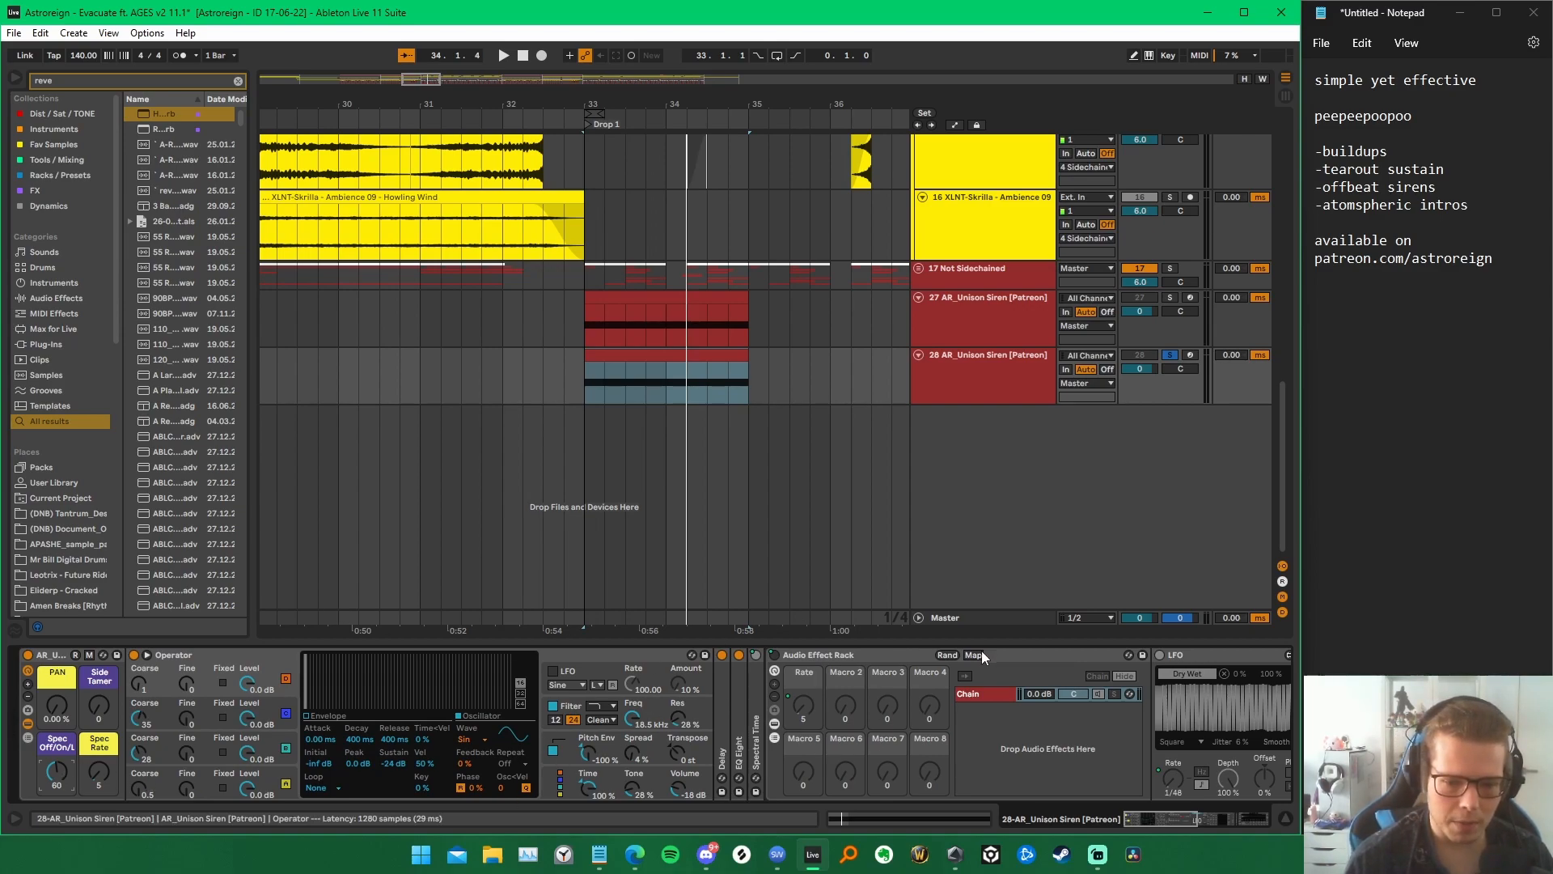
{"action": "double_click", "coordinate": [845, 656]}
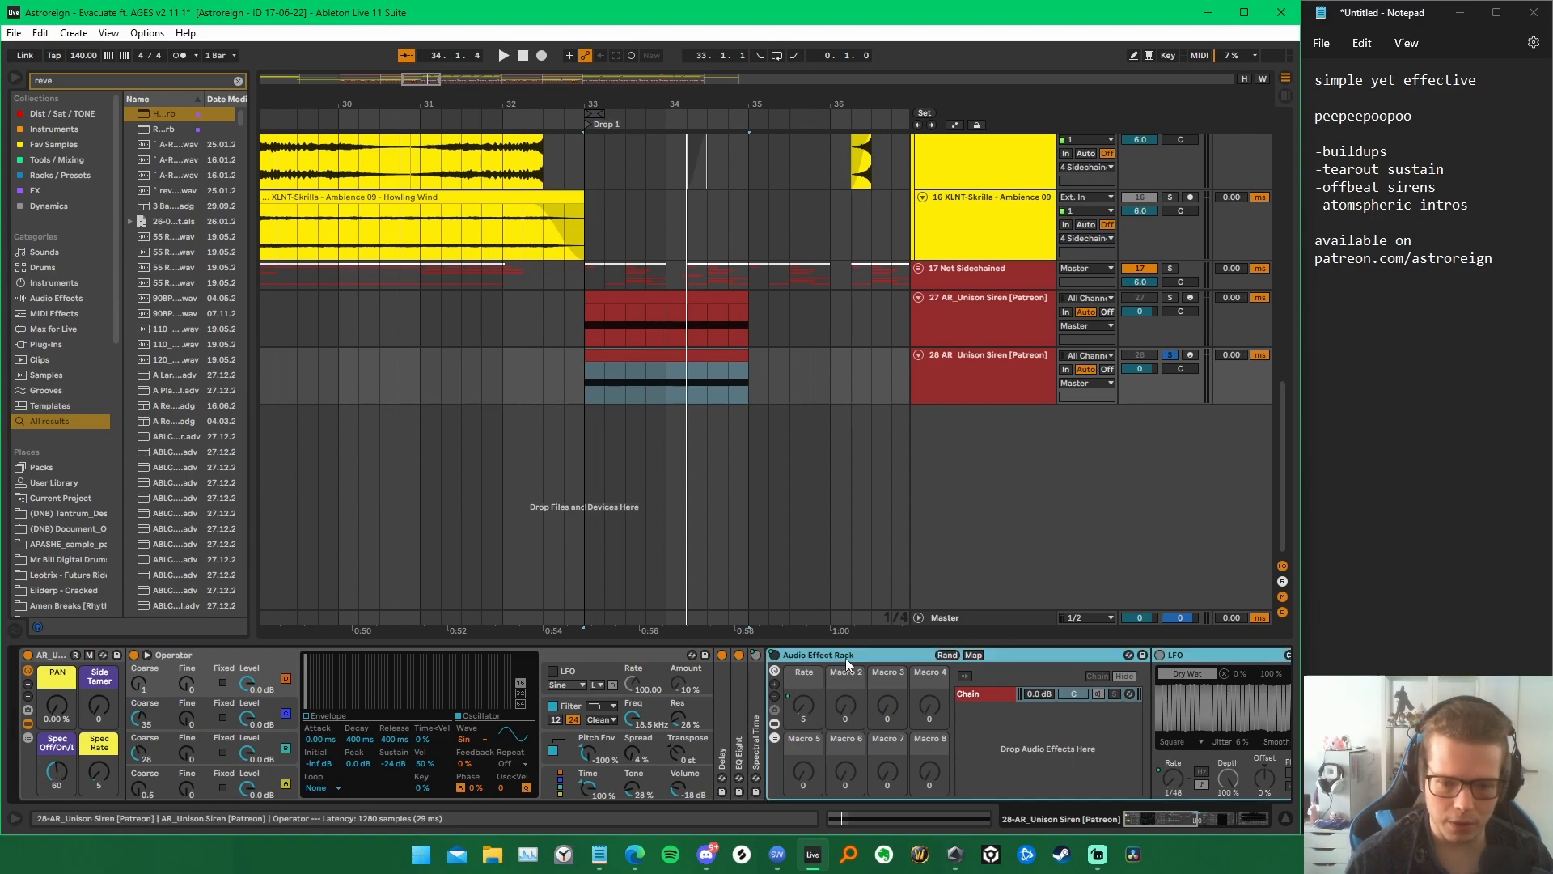
{"action": "left_click_drag", "start_coordinate": [762, 758], "coordinate": [415, 775], "text": "ctrl+alt"}
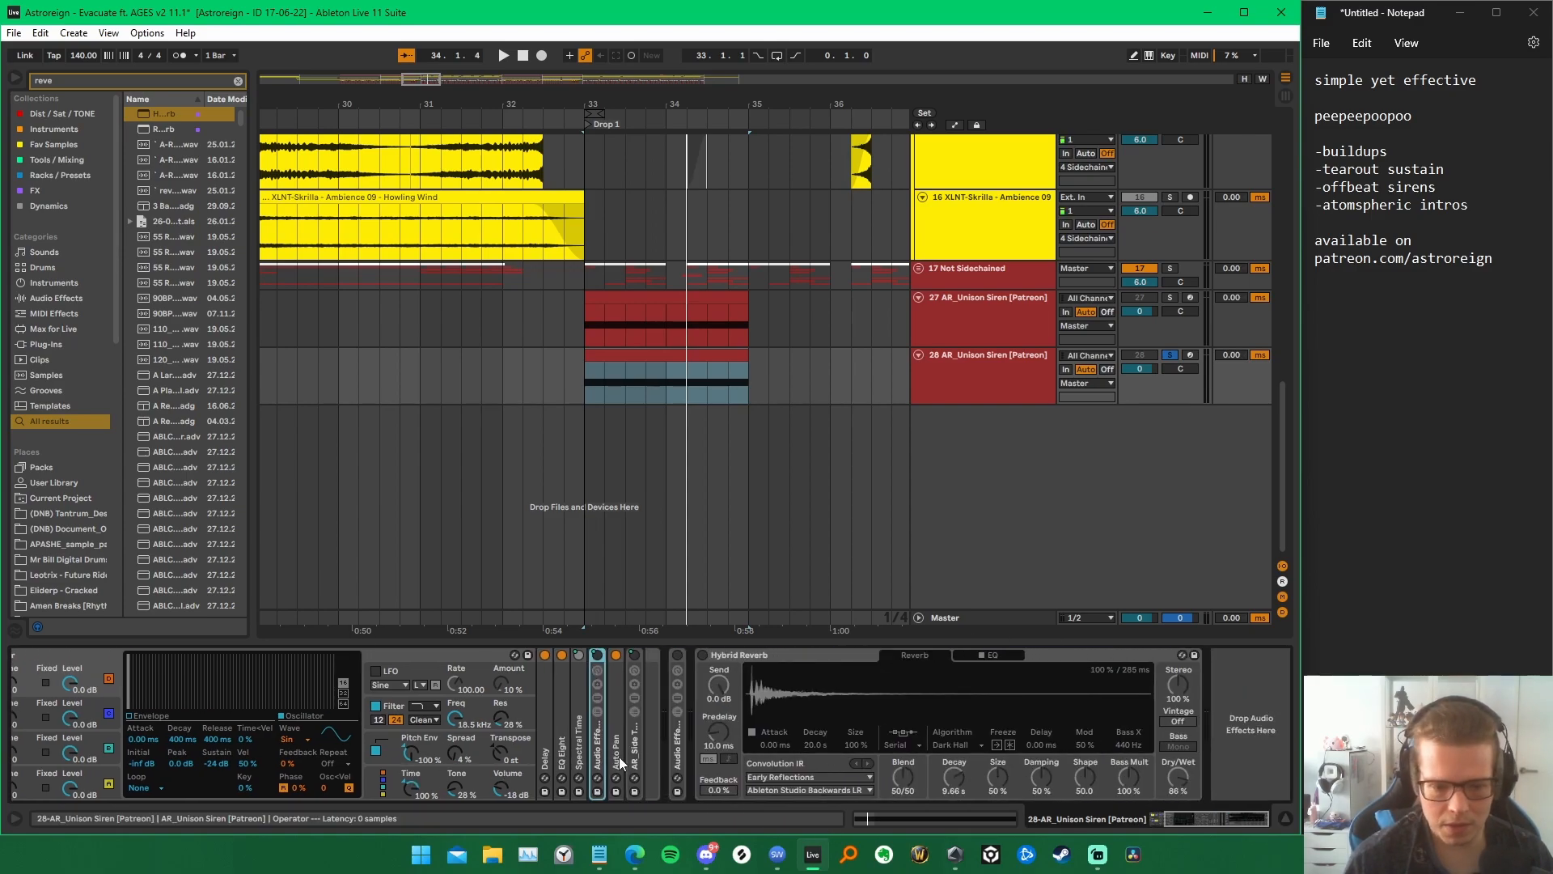
{"action": "double_click", "coordinate": [613, 689]}
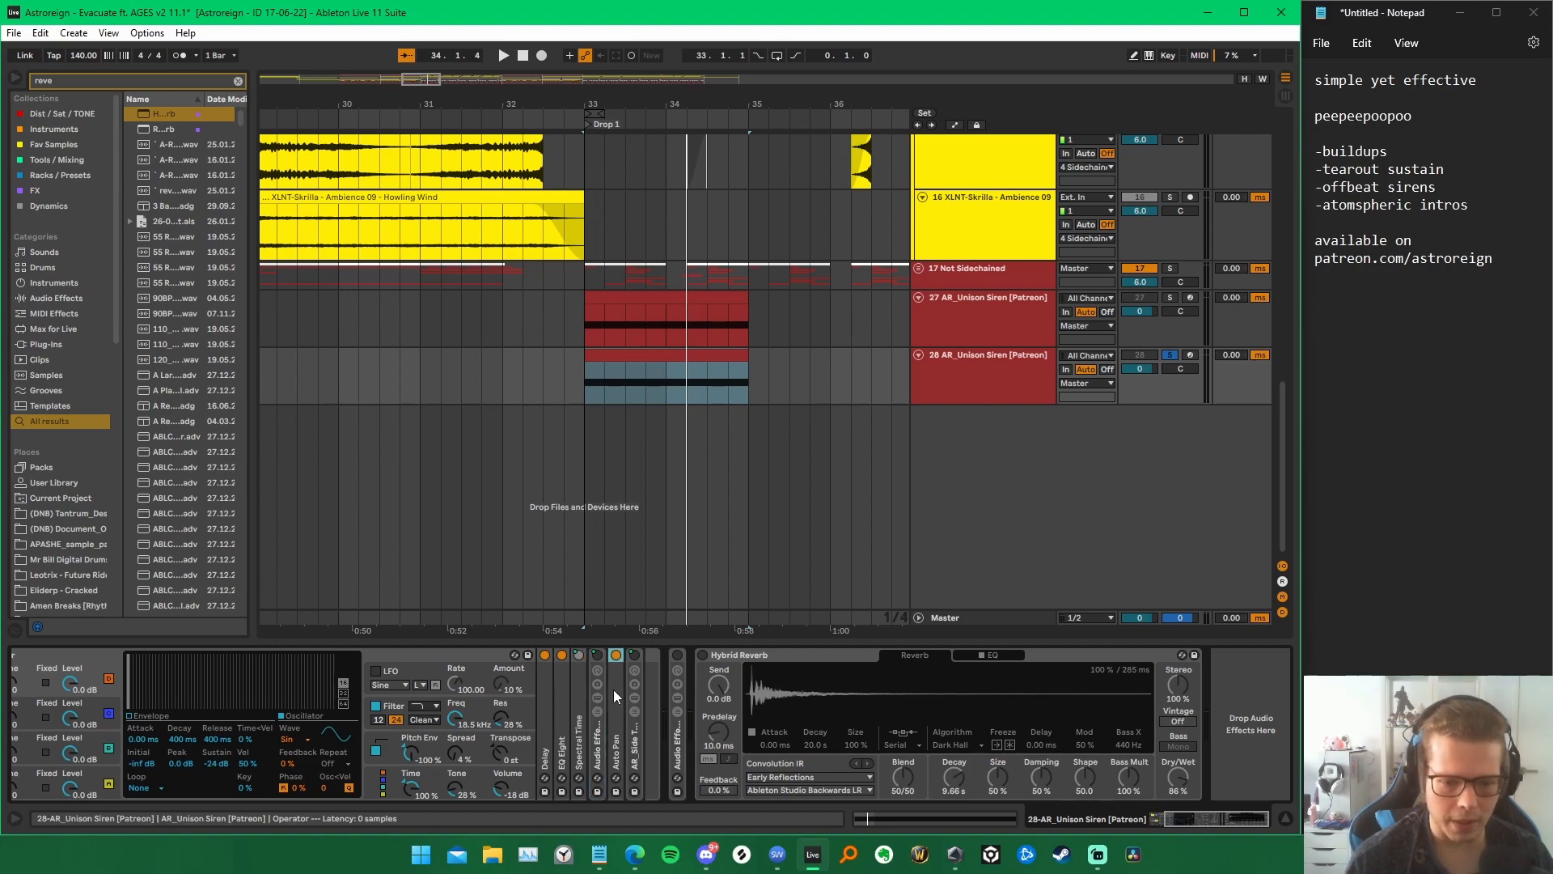
{"action": "left_click_drag", "start_coordinate": [235, 700], "coordinate": [566, 688], "text": "ctrl+alt"}
{"action": "double_click", "coordinate": [605, 658]}
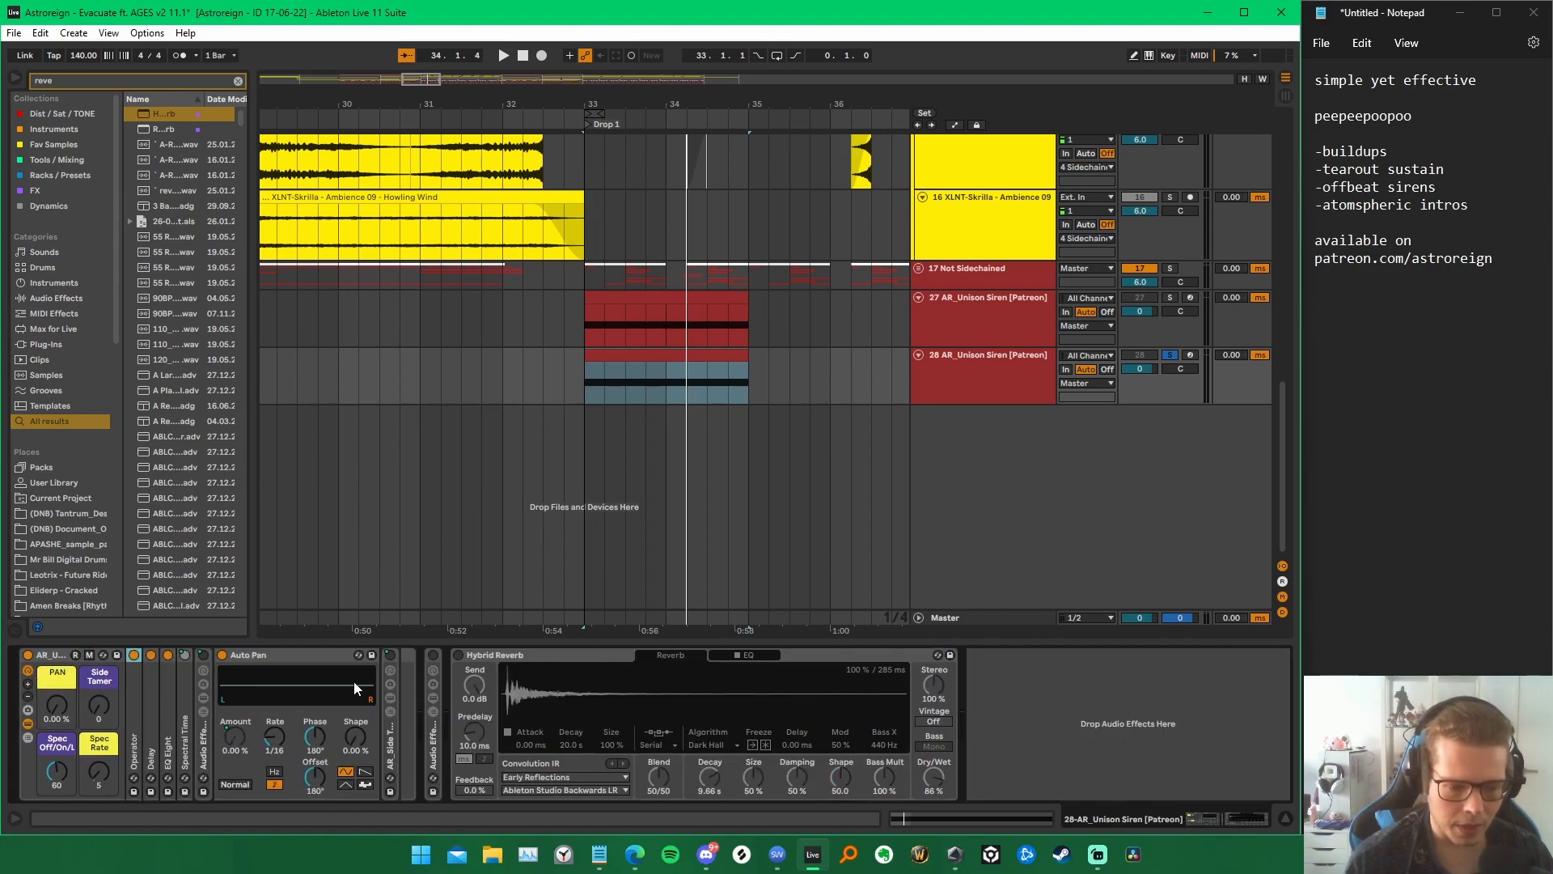
{"action": "left_click", "coordinate": [309, 653]}
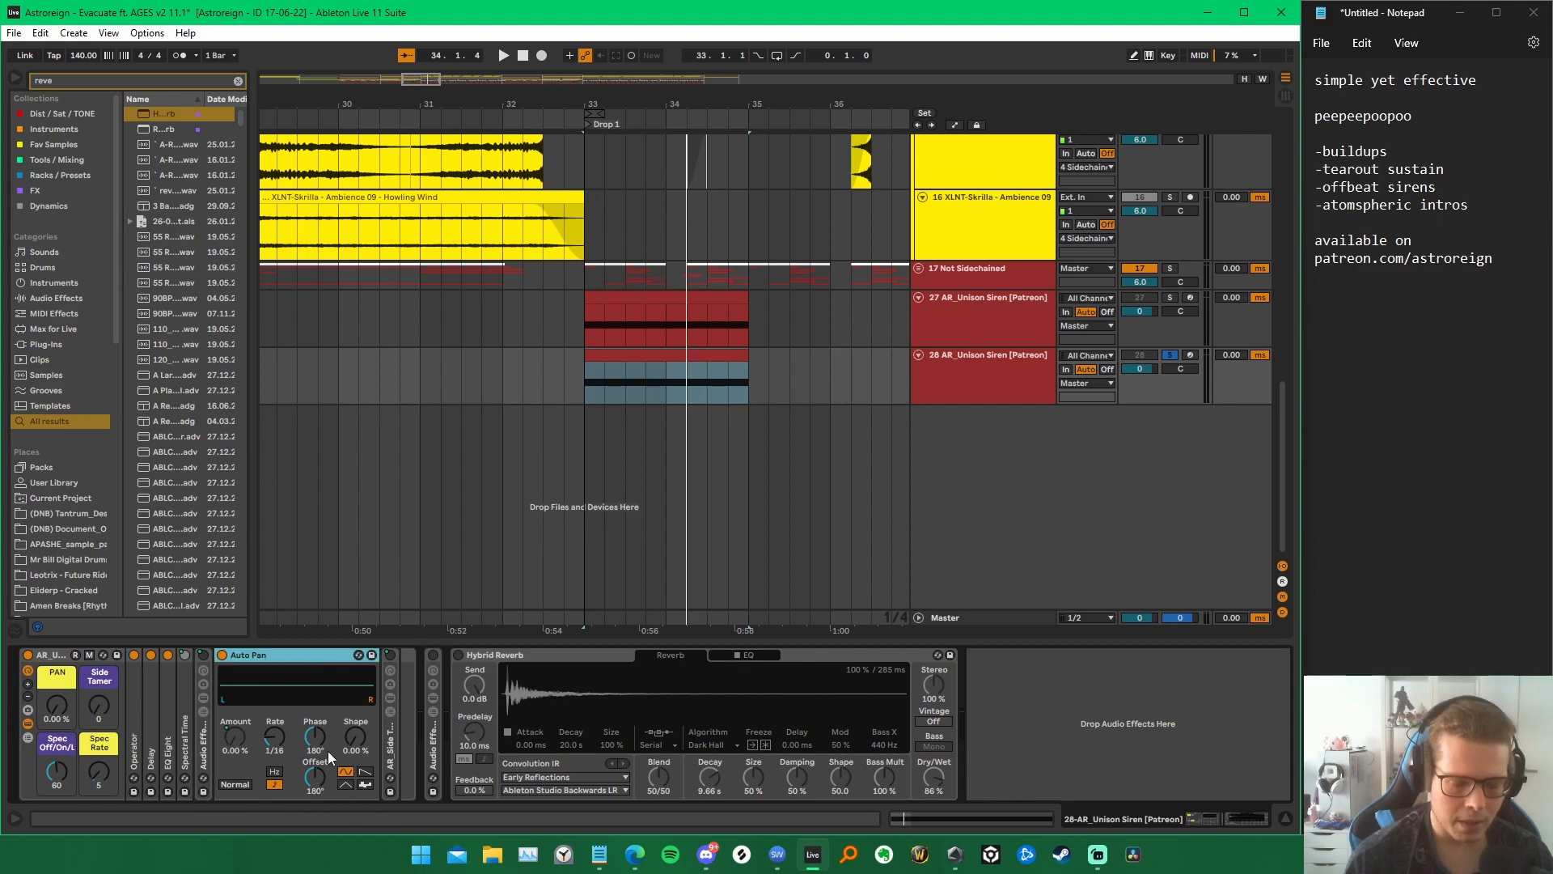
Step: Raise the PAN macro during playback to audition Auto Pan, and undo the macro change
{"action": "key", "text": "space"}
{"action": "left_click_drag", "start_coordinate": [56, 707], "coordinate": [57, 623]}
{"action": "key", "text": "space"}
{"action": "key", "text": "ctrl+z"}
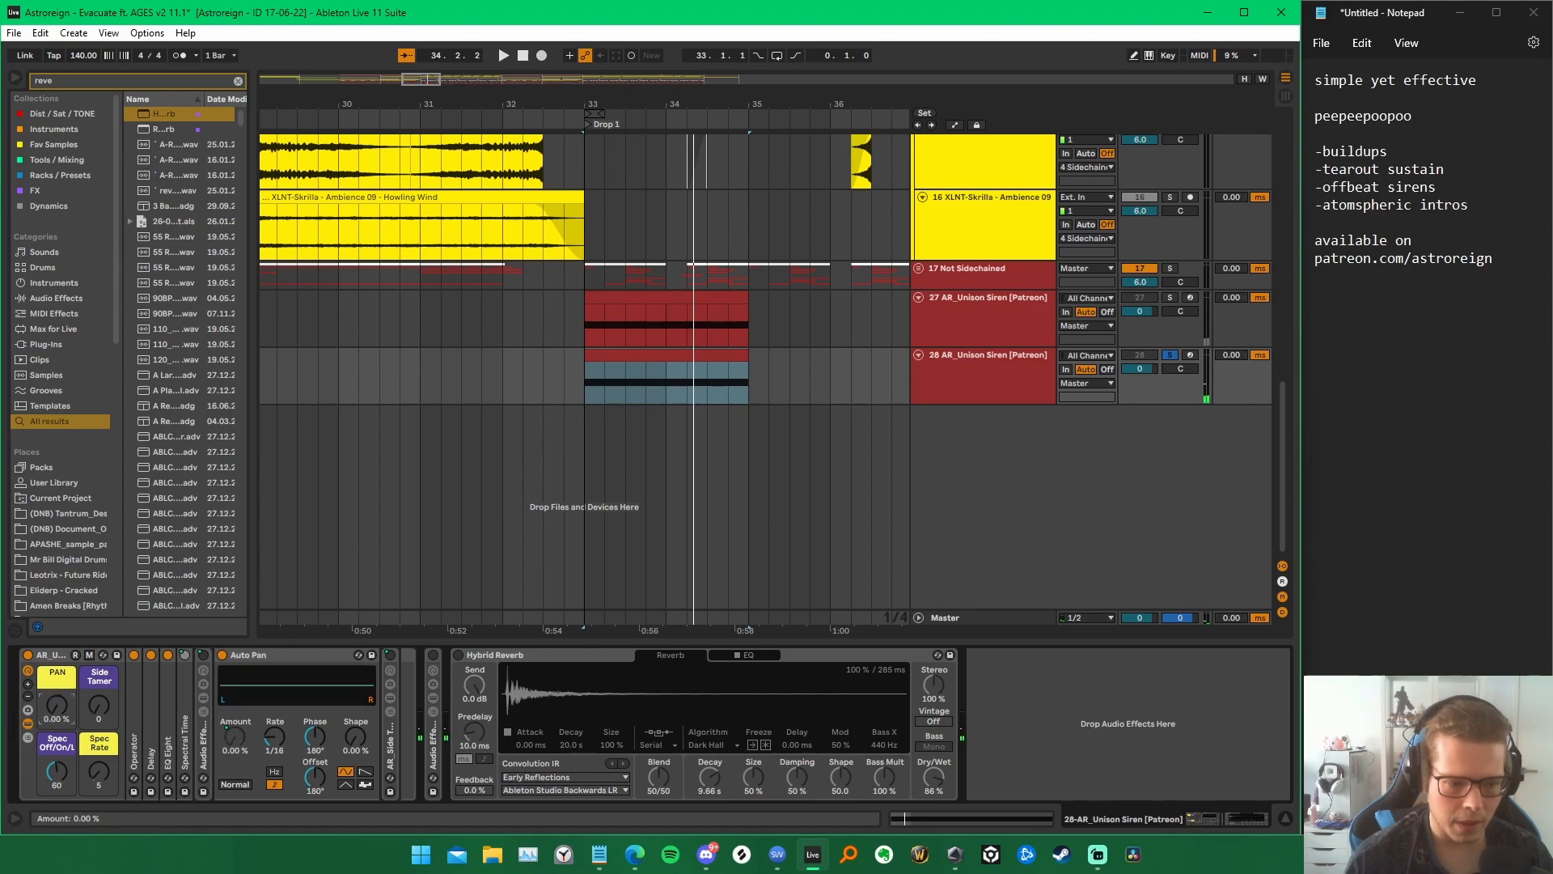
Step: Expand the AR_Side Tamer rack and set the Side Tamer macro to 127
{"action": "double_click", "coordinate": [391, 730]}
{"action": "left_click", "coordinate": [548, 708]}
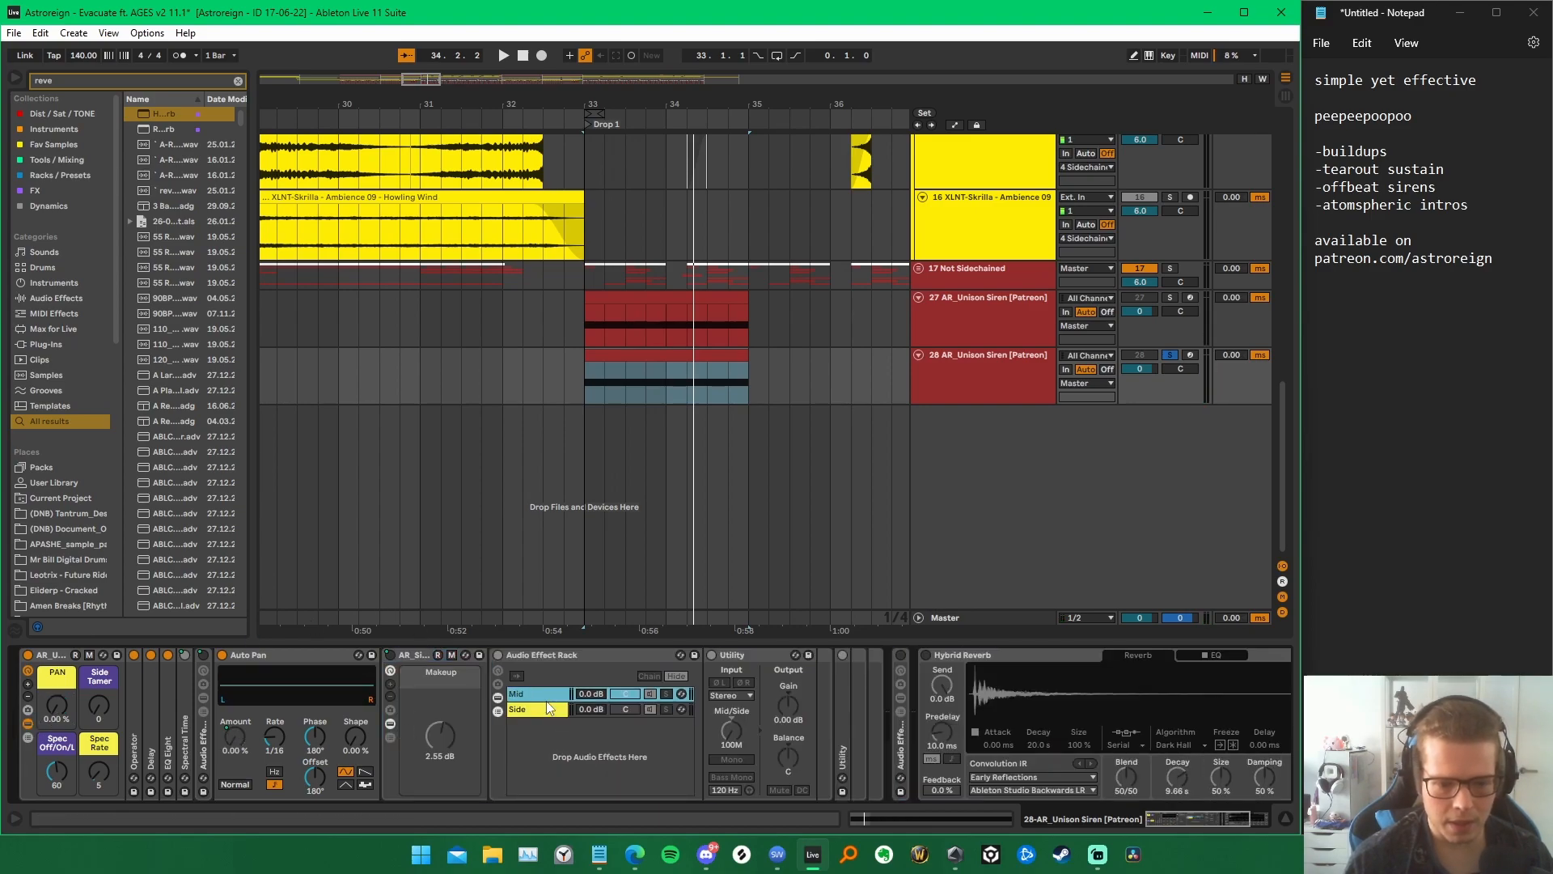
{"action": "left_click_drag", "start_coordinate": [98, 705], "coordinate": [98, 627]}
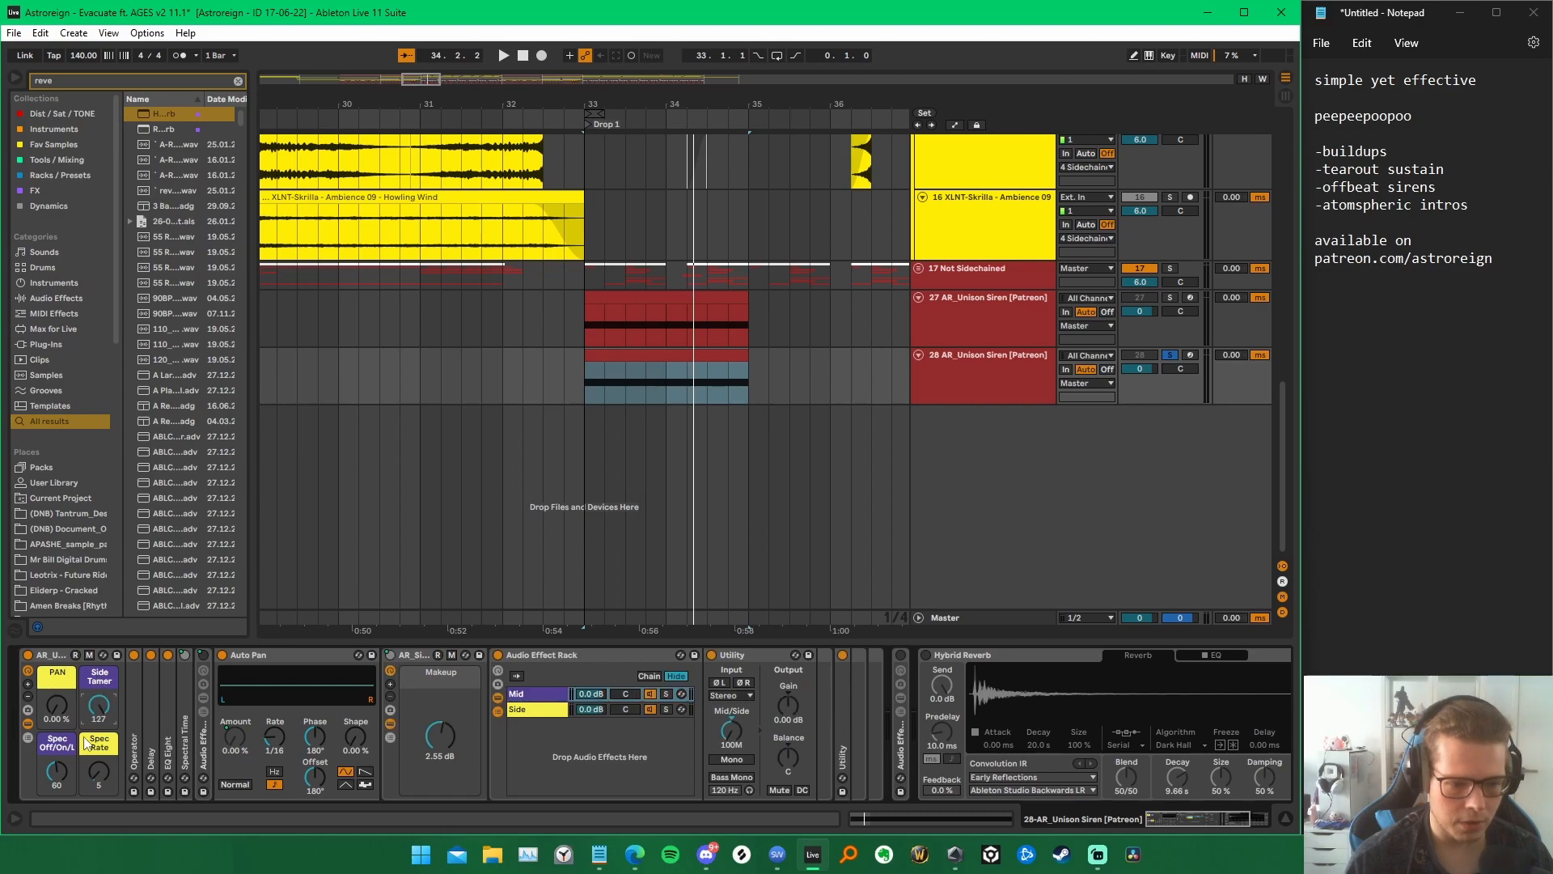
Step: Examine the Mid chain's Utility and its Mid/Side mode setting, and display the Side chain's Glue Compressor
{"action": "left_click", "coordinate": [394, 668]}
{"action": "left_click", "coordinate": [566, 750]}
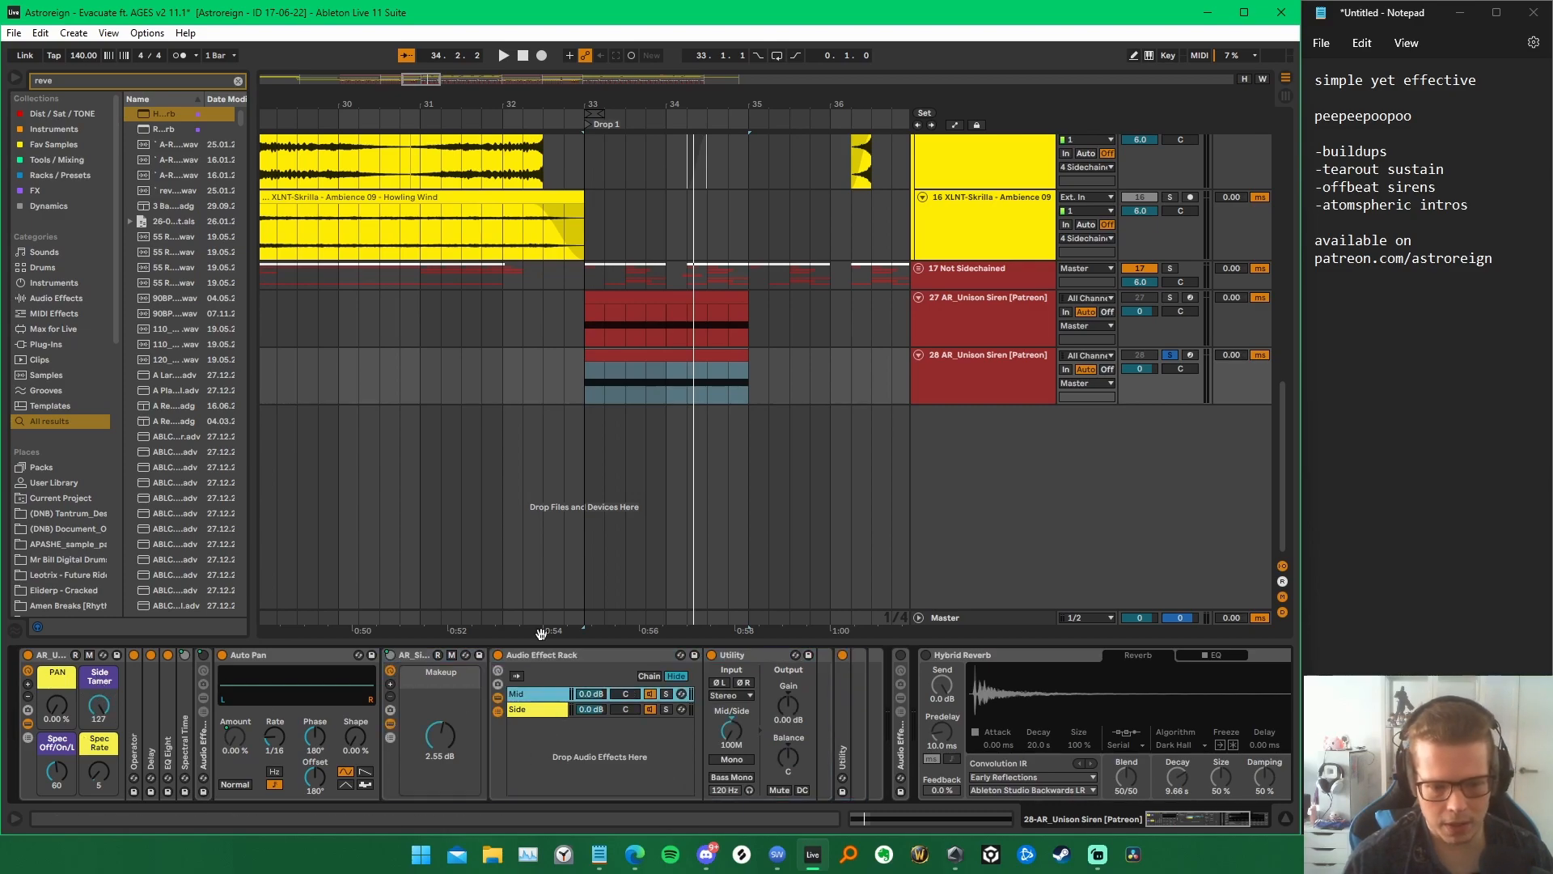
{"action": "left_click", "coordinate": [541, 658]}
{"action": "left_click", "coordinate": [544, 694]}
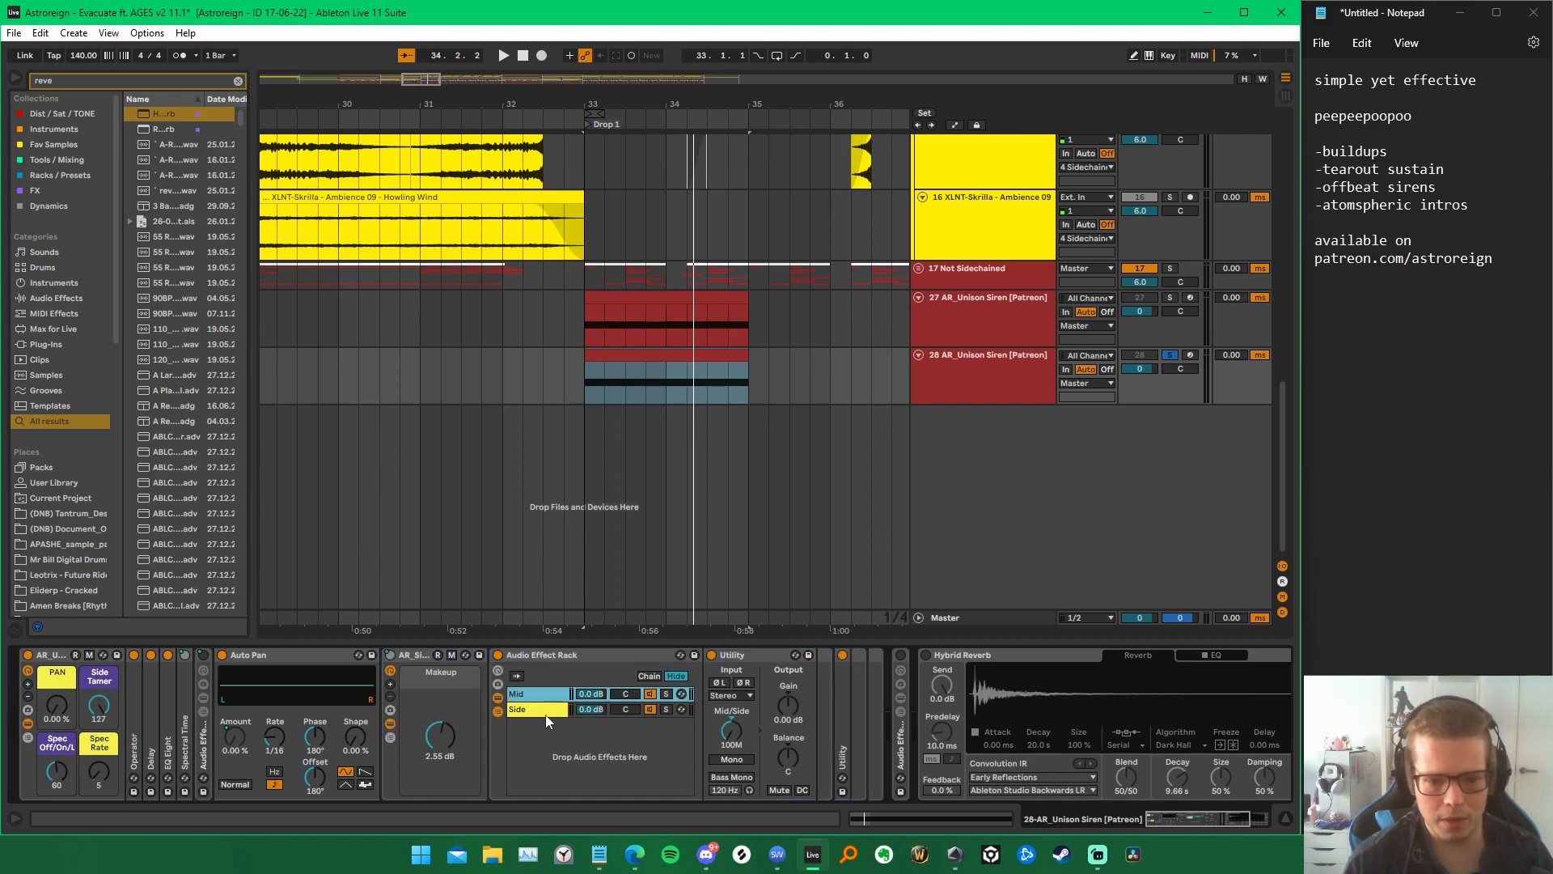
{"action": "left_click", "coordinate": [738, 705]}
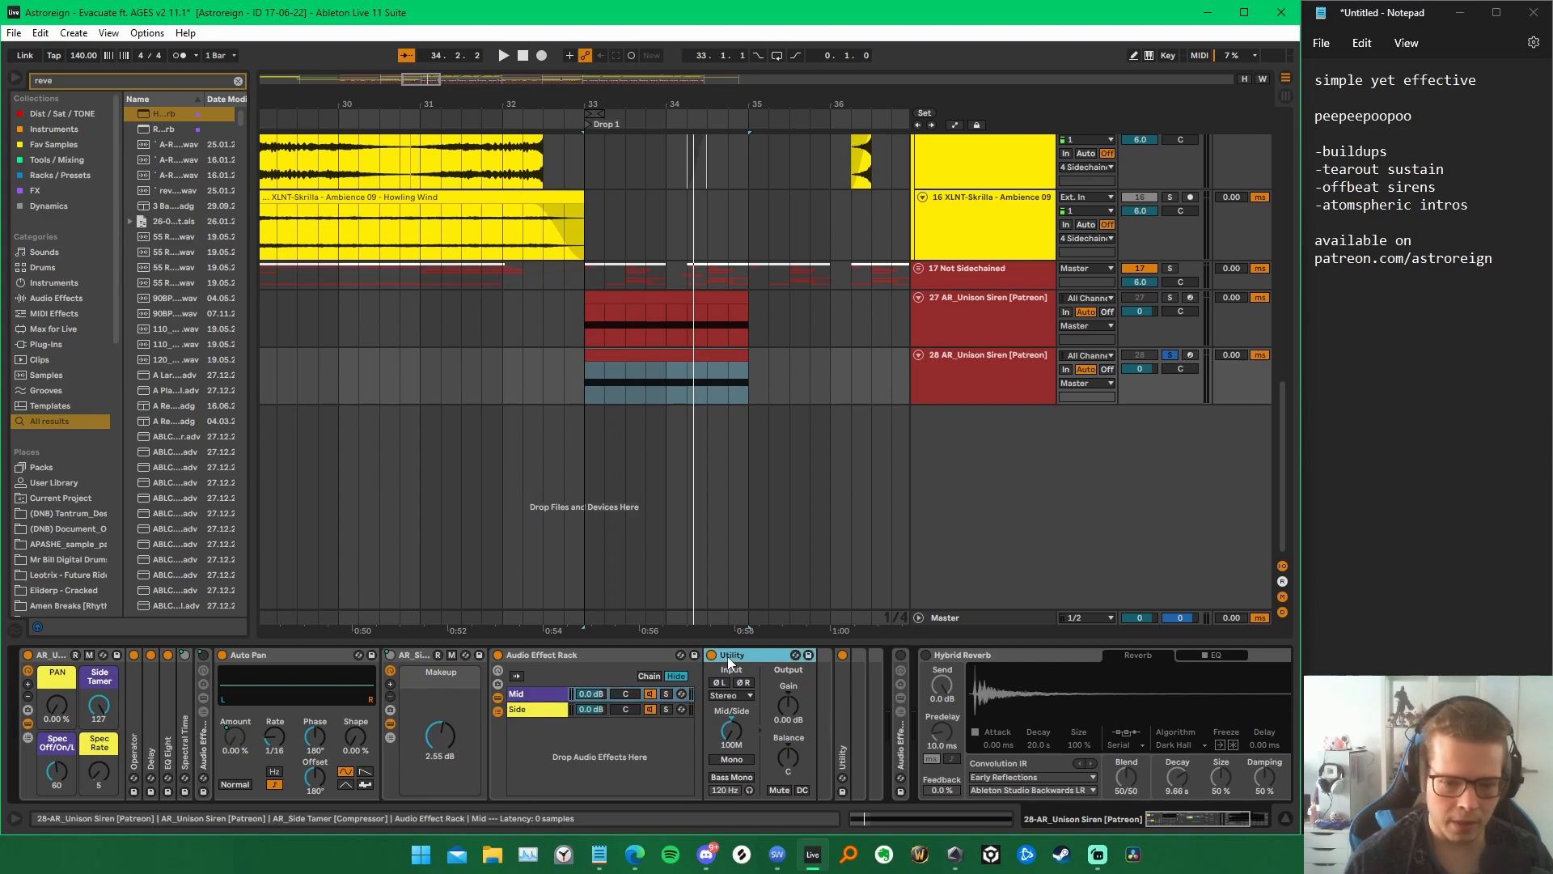
{"action": "right_click", "coordinate": [735, 730]}
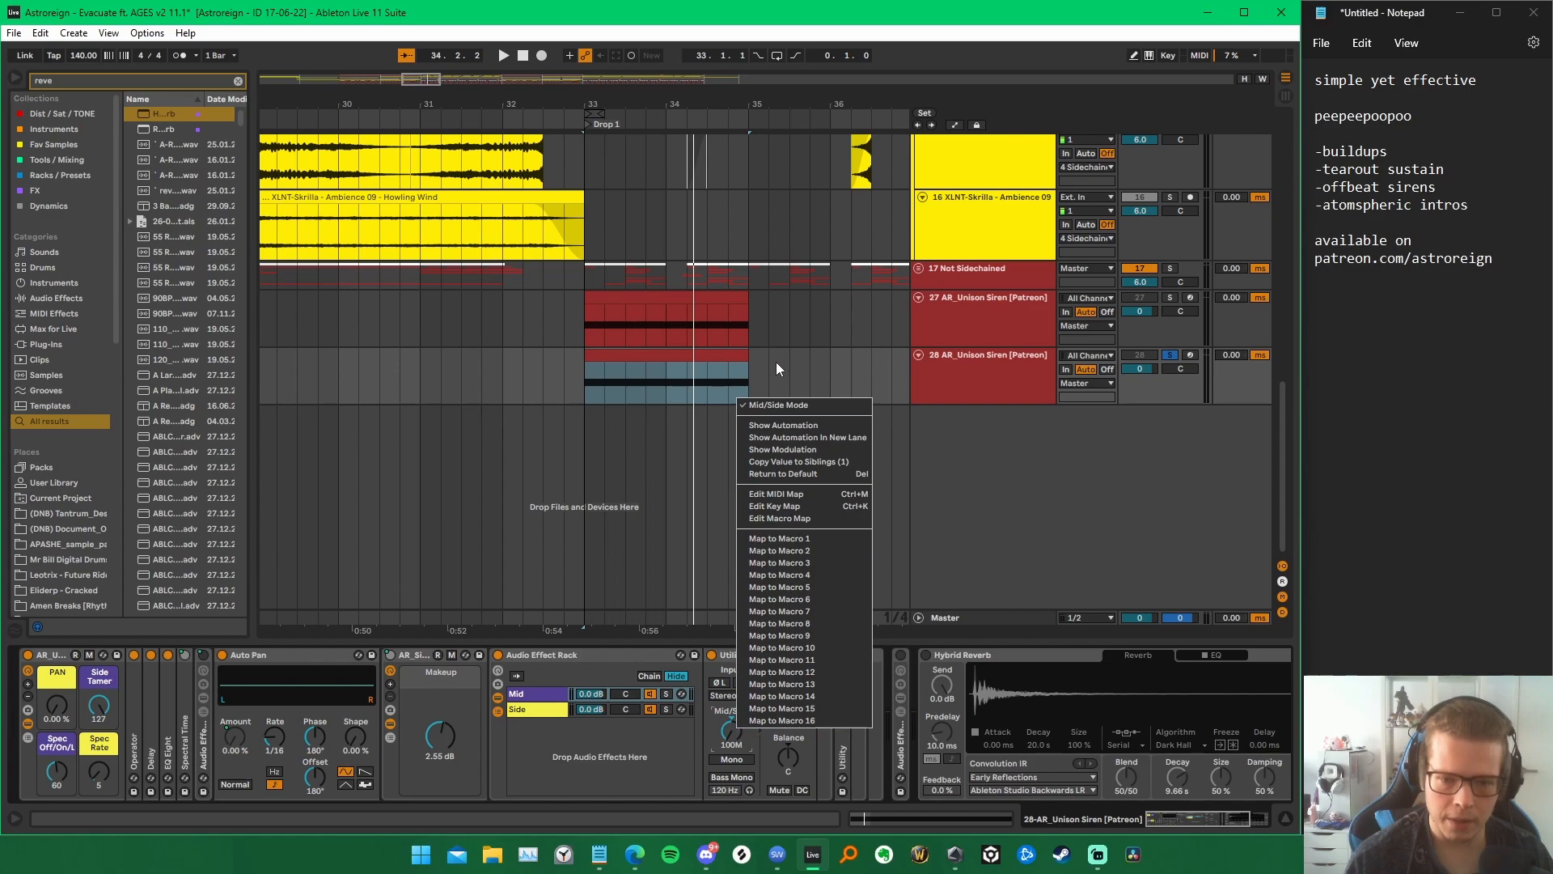
{"action": "left_click", "coordinate": [628, 736]}
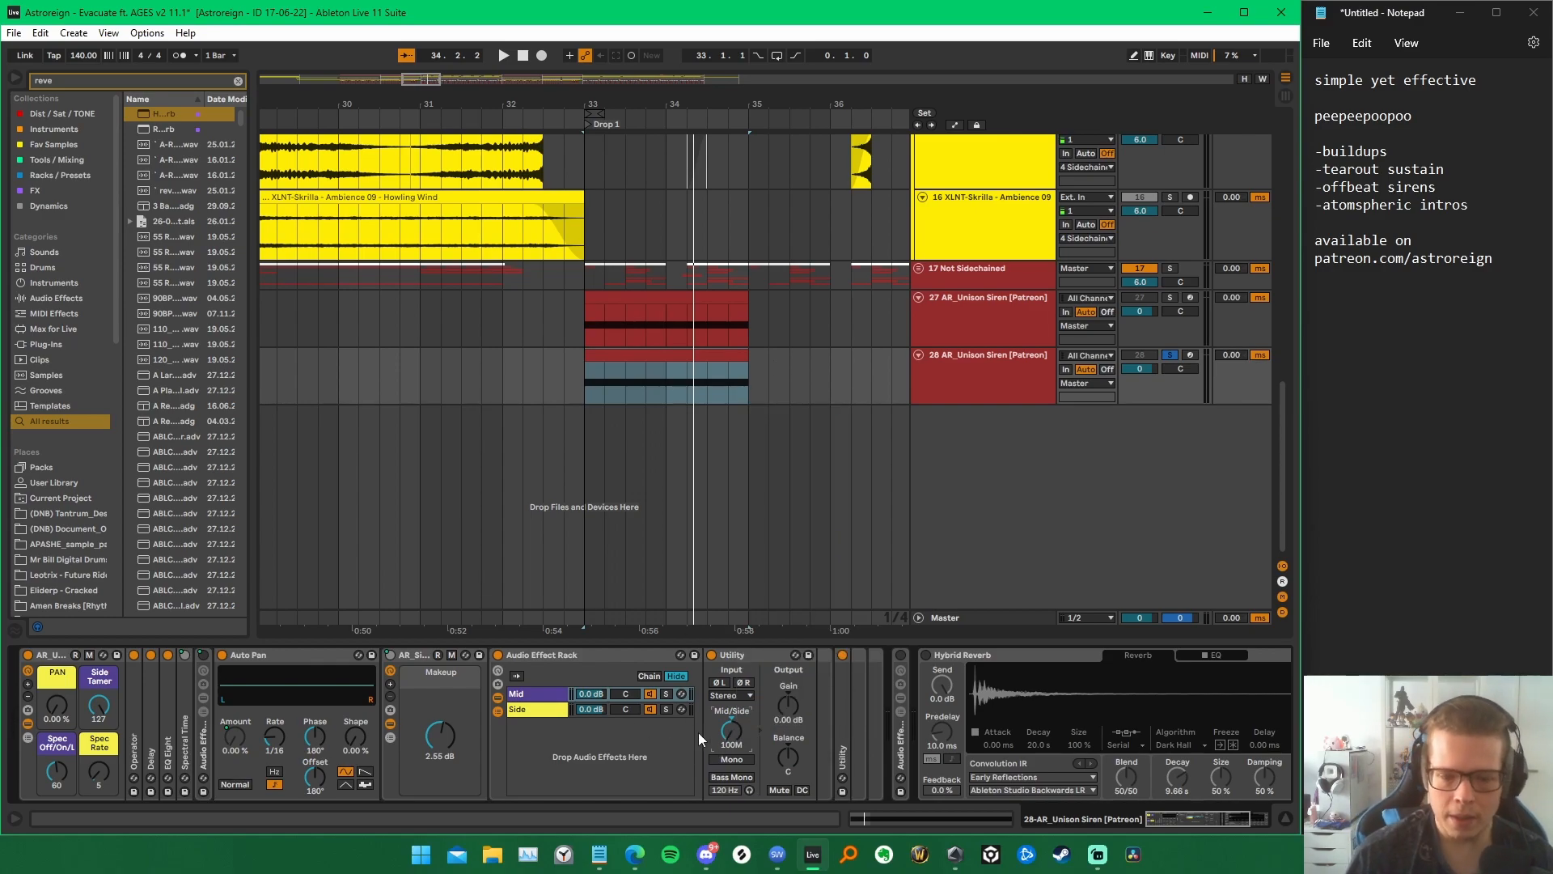
{"action": "left_click", "coordinate": [540, 711]}
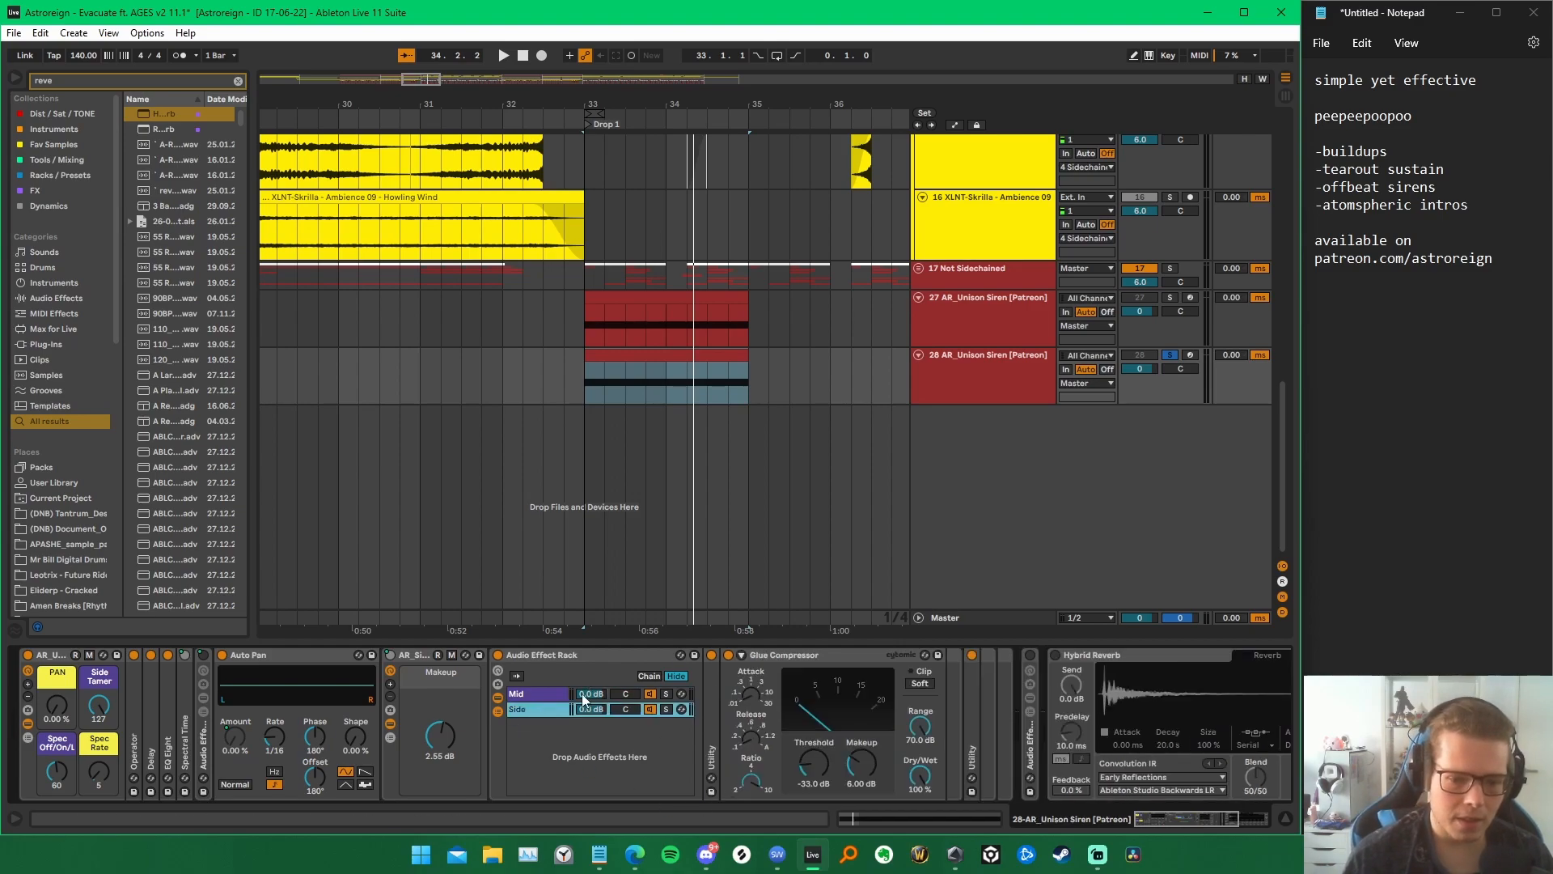
Step: Expand the Utility in the Side chain and examine its Mid/Side setting
{"action": "double_click", "coordinate": [712, 686]}
{"action": "right_click", "coordinate": [748, 655]}
{"action": "left_click", "coordinate": [717, 694]}
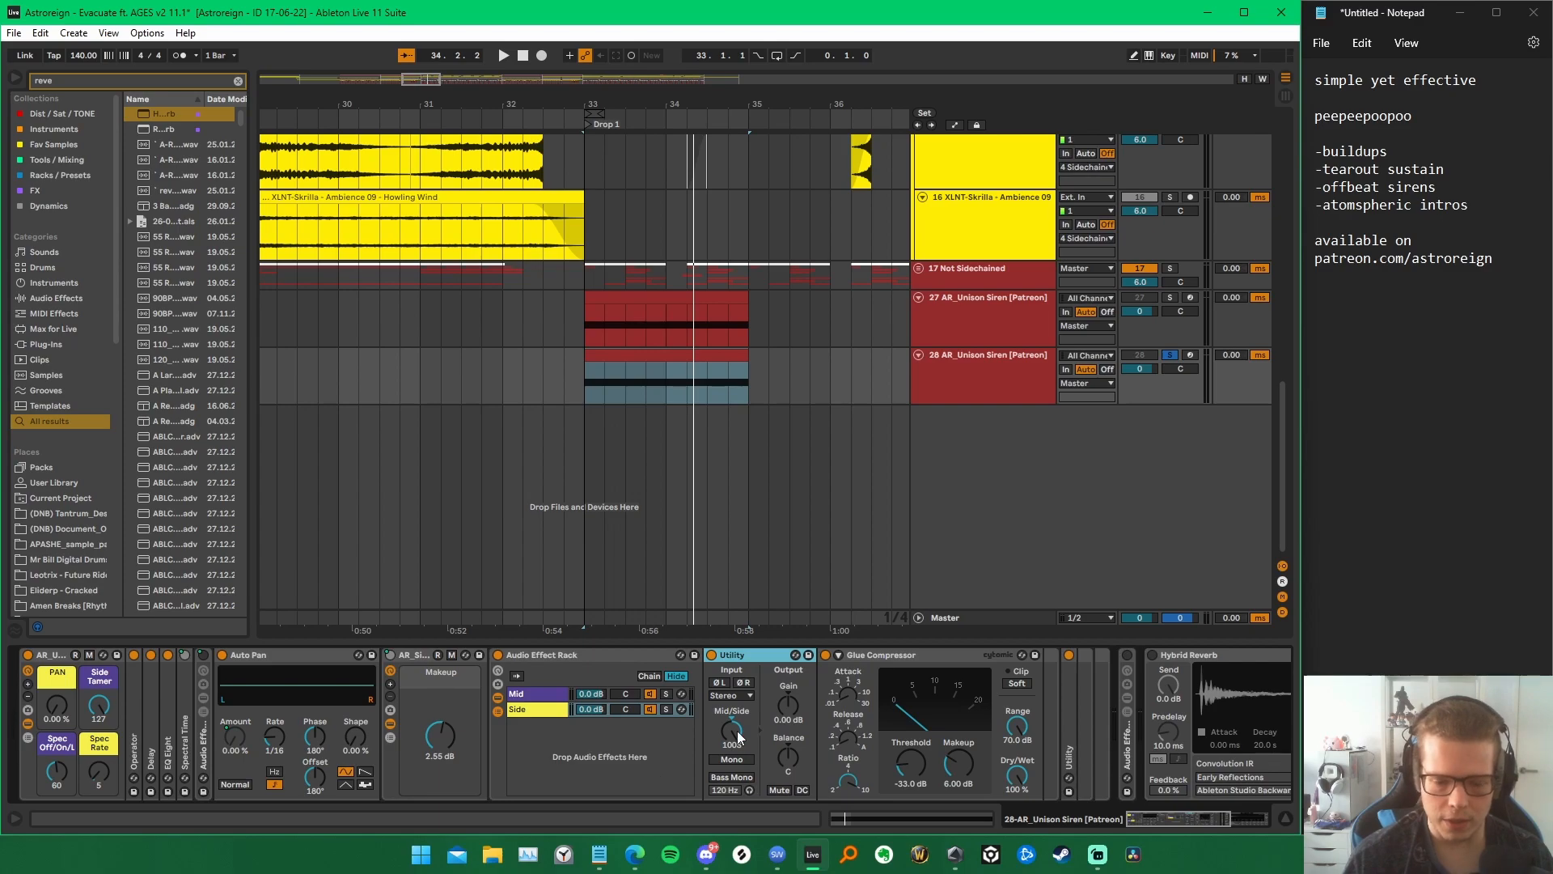
{"action": "right_click", "coordinate": [737, 729]}
{"action": "left_click", "coordinate": [623, 756]}
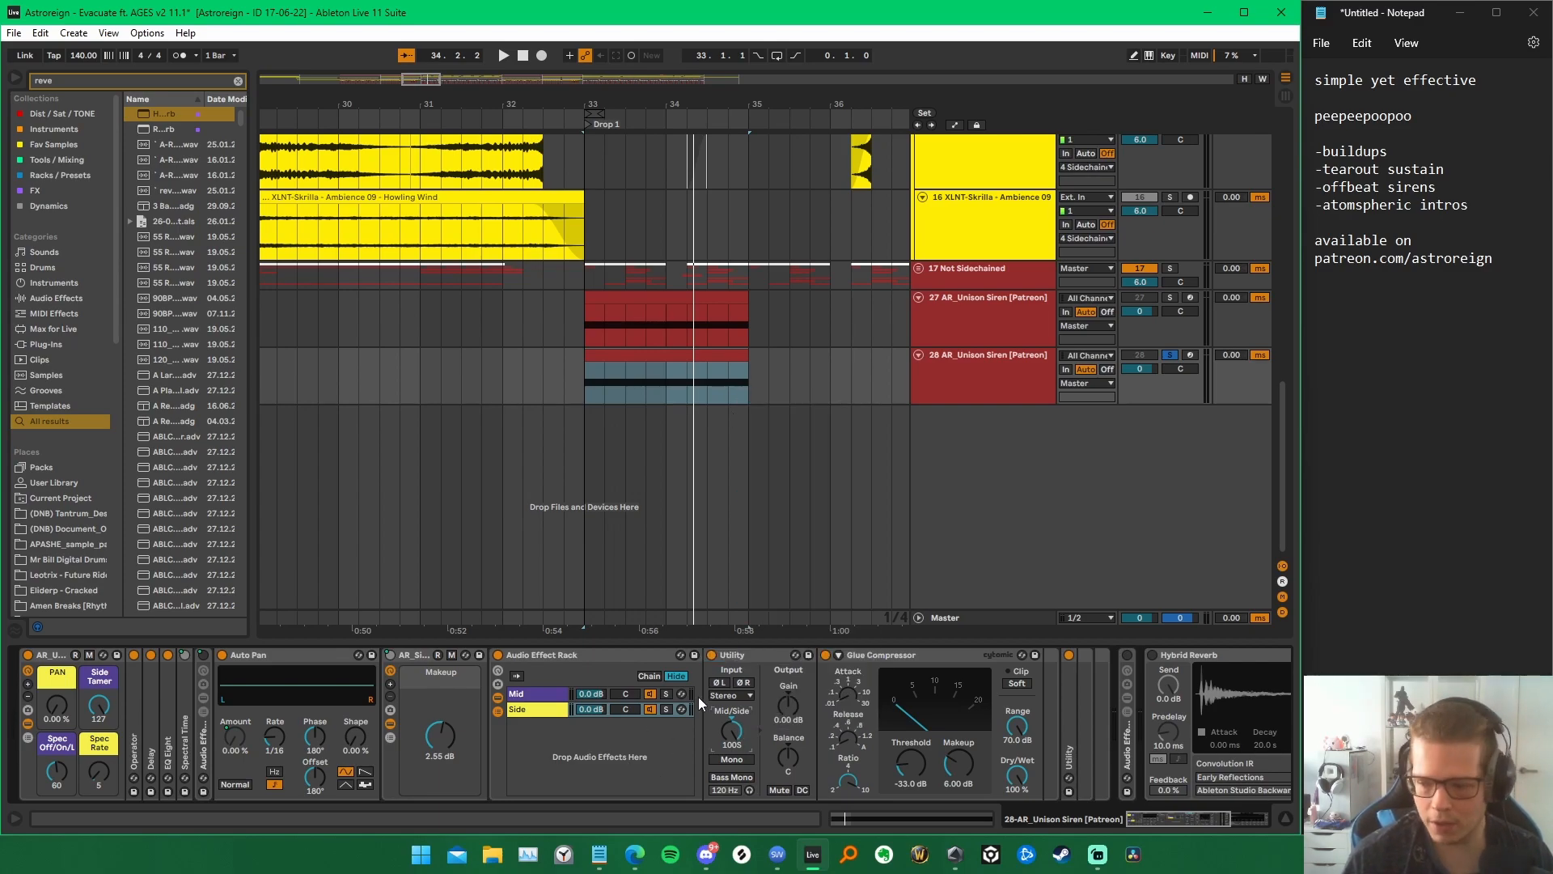
{"action": "scroll", "coordinate": [574, 739], "scroll_direction": "down", "scroll_amount": 5}
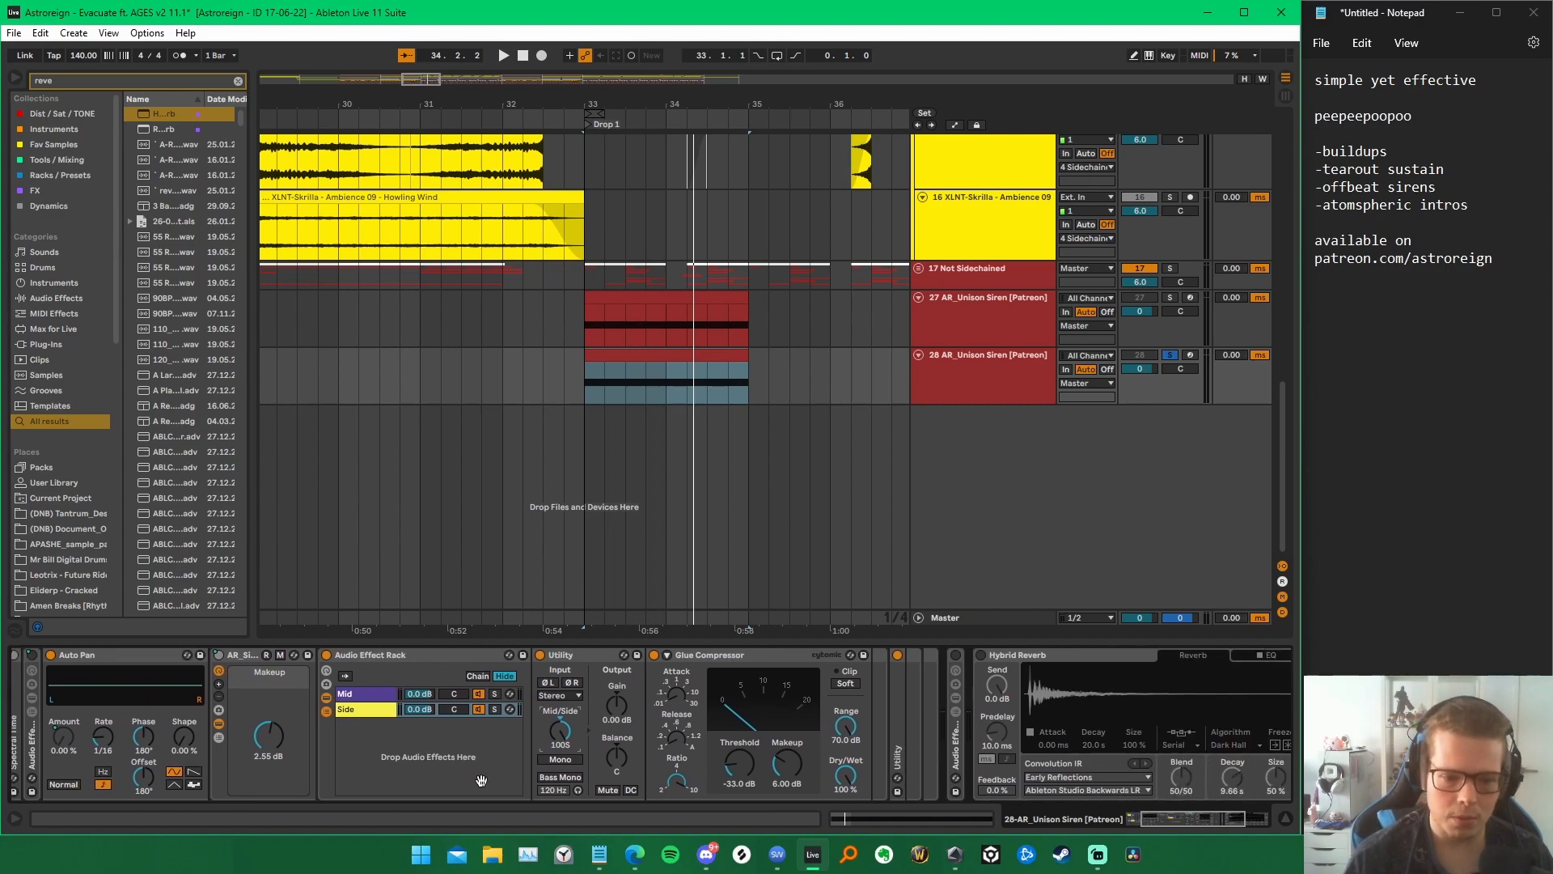
Step: Find EQ Eight with the search "eq" and add it after the Side chain's Glue Compressor
{"action": "left_click", "coordinate": [571, 654]}
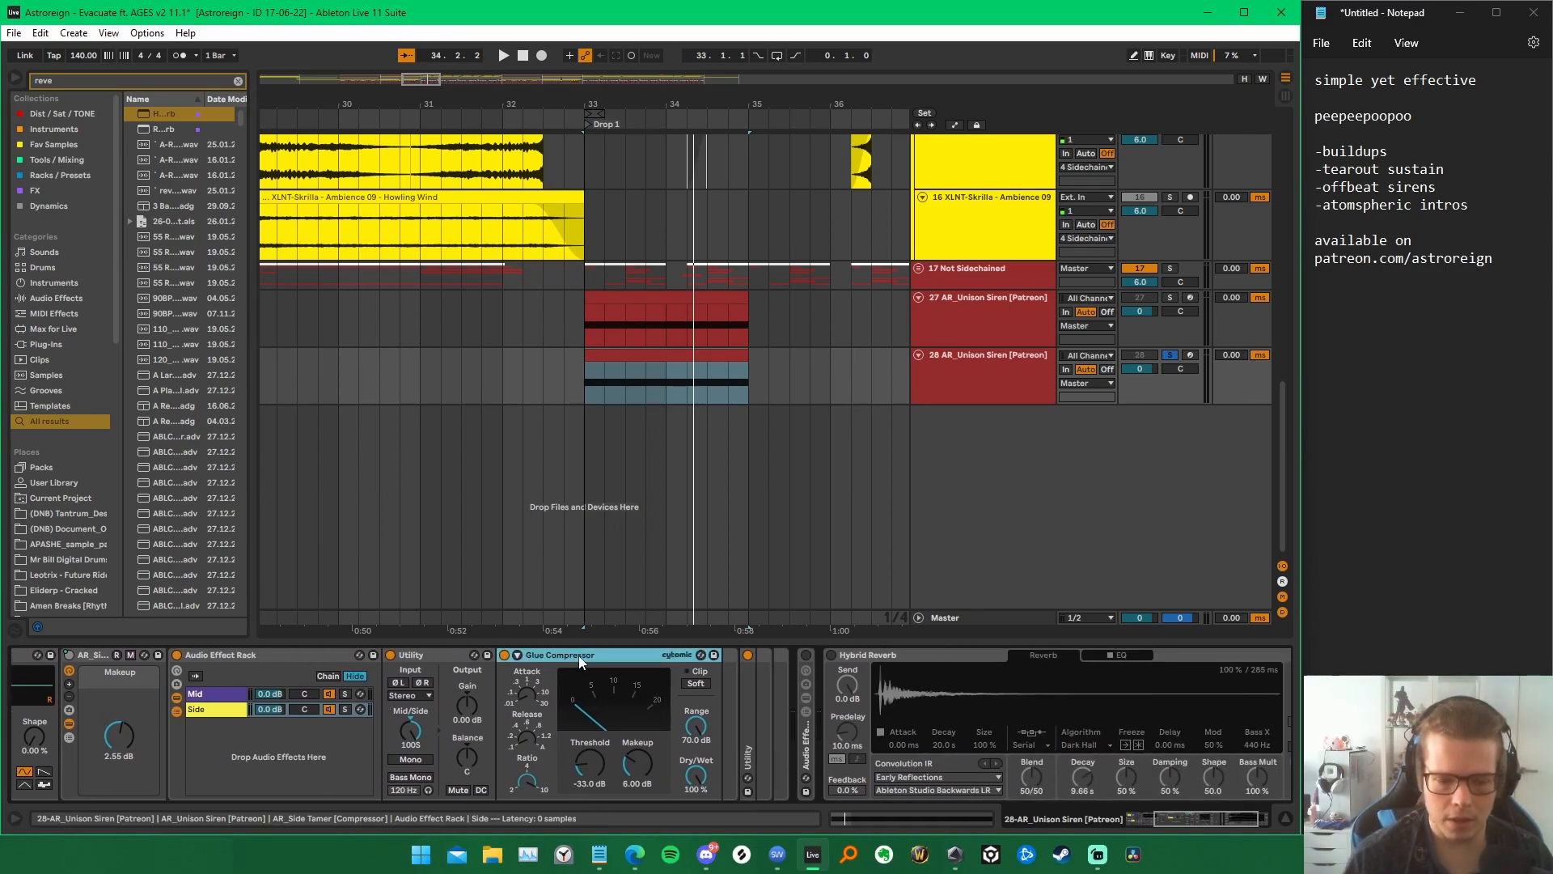
{"action": "key", "text": "ctrl+f"}
{"action": "type", "text": "eq"}
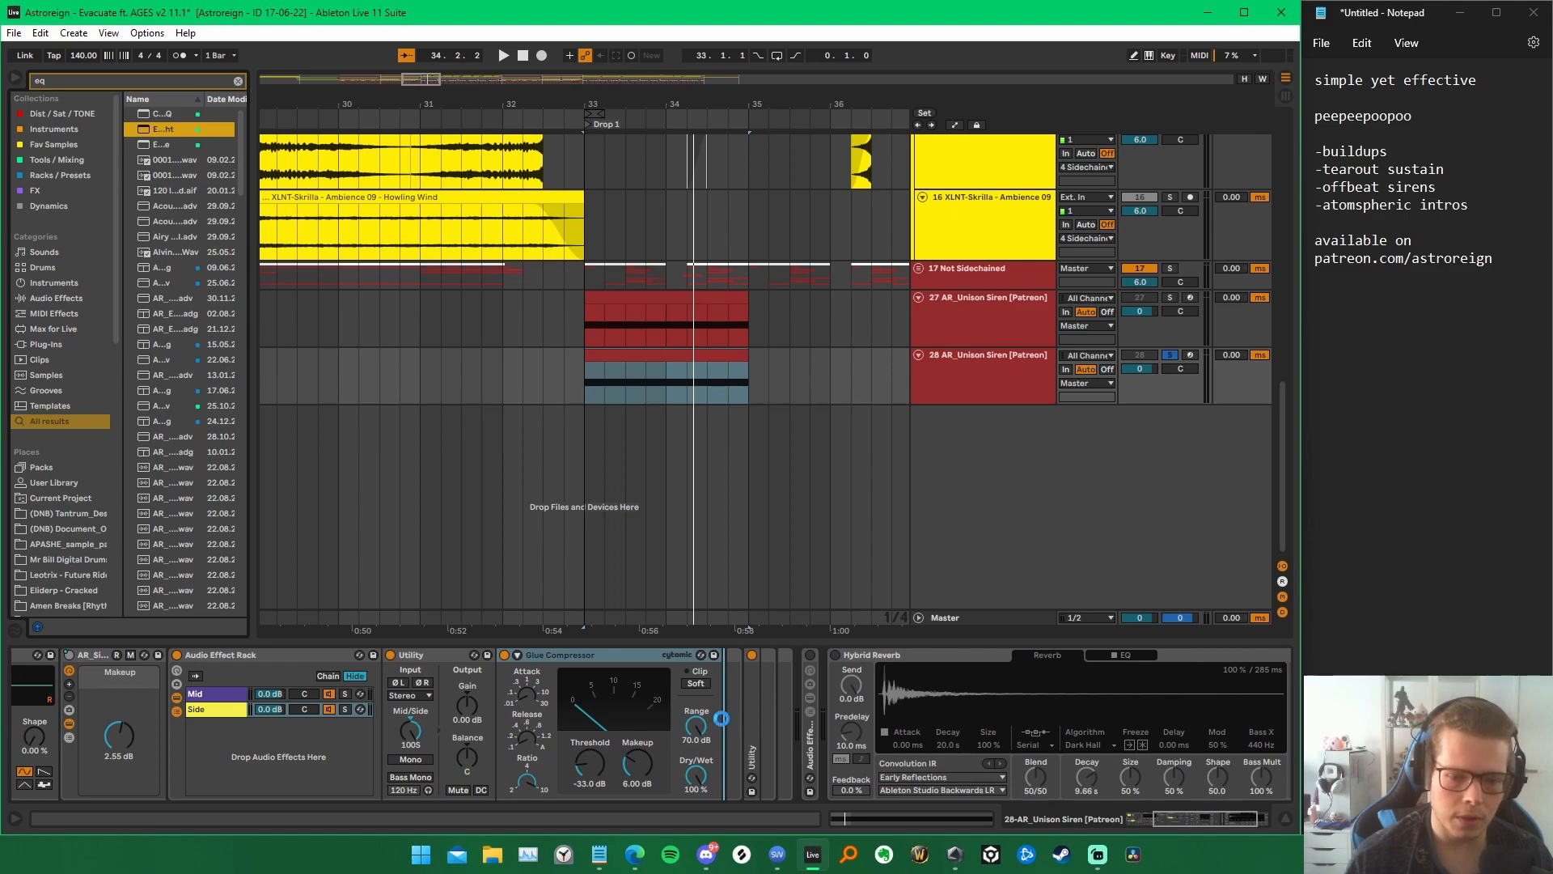
{"action": "key", "text": "Return"}
{"action": "scroll", "coordinate": [920, 725], "scroll_direction": "down", "scroll_amount": 3}
Step: Audition the Side chain in solo during playback with EQ Eight in view
{"action": "key", "text": "space"}
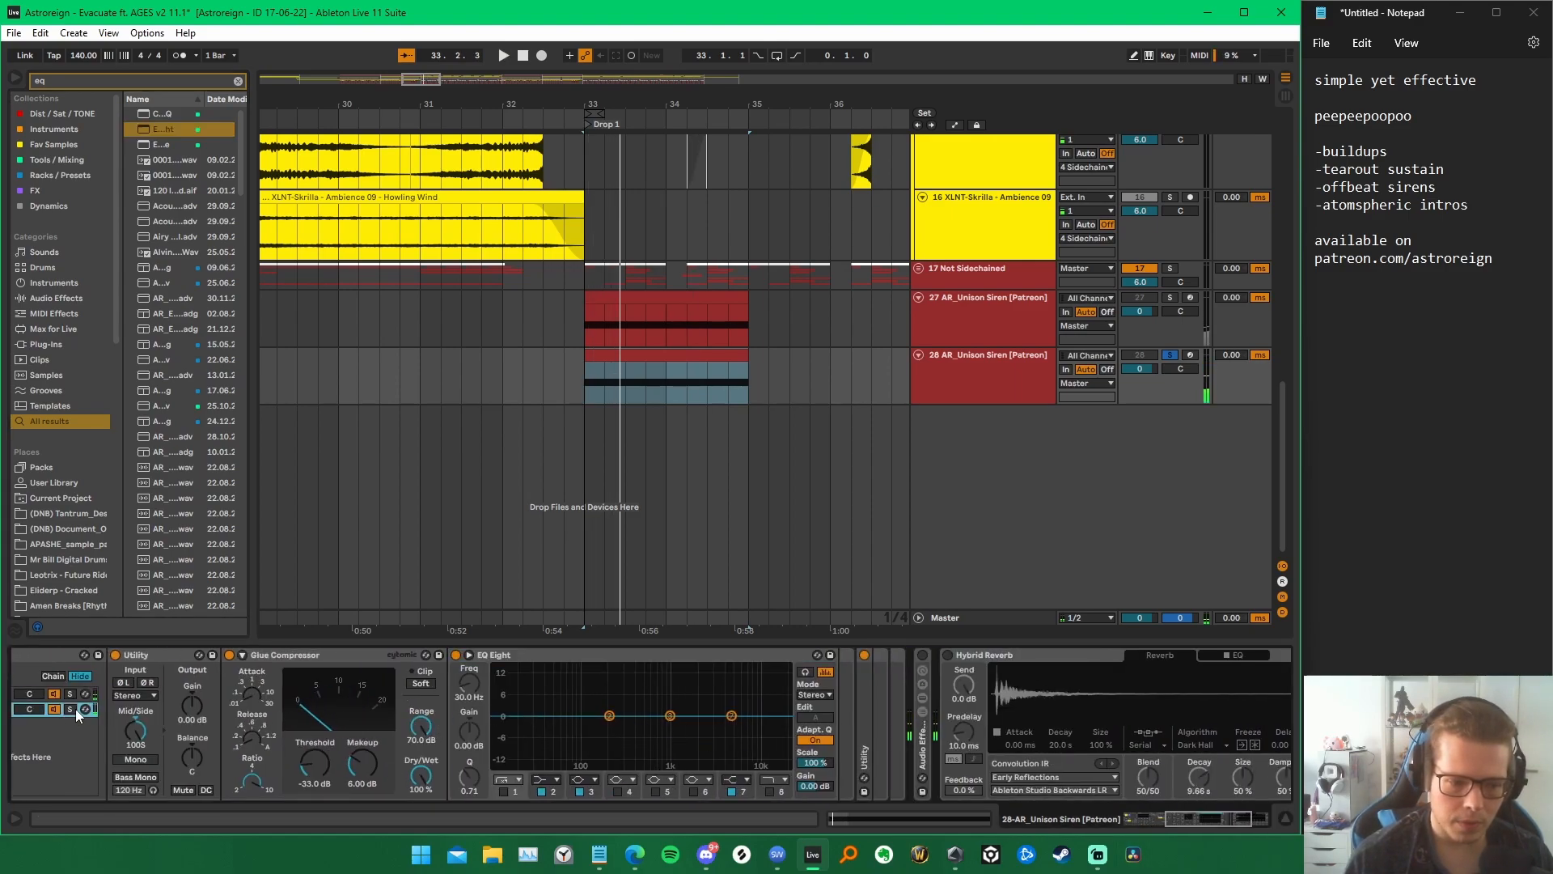
{"action": "scroll", "coordinate": [48, 764], "scroll_direction": "up", "scroll_amount": 5}
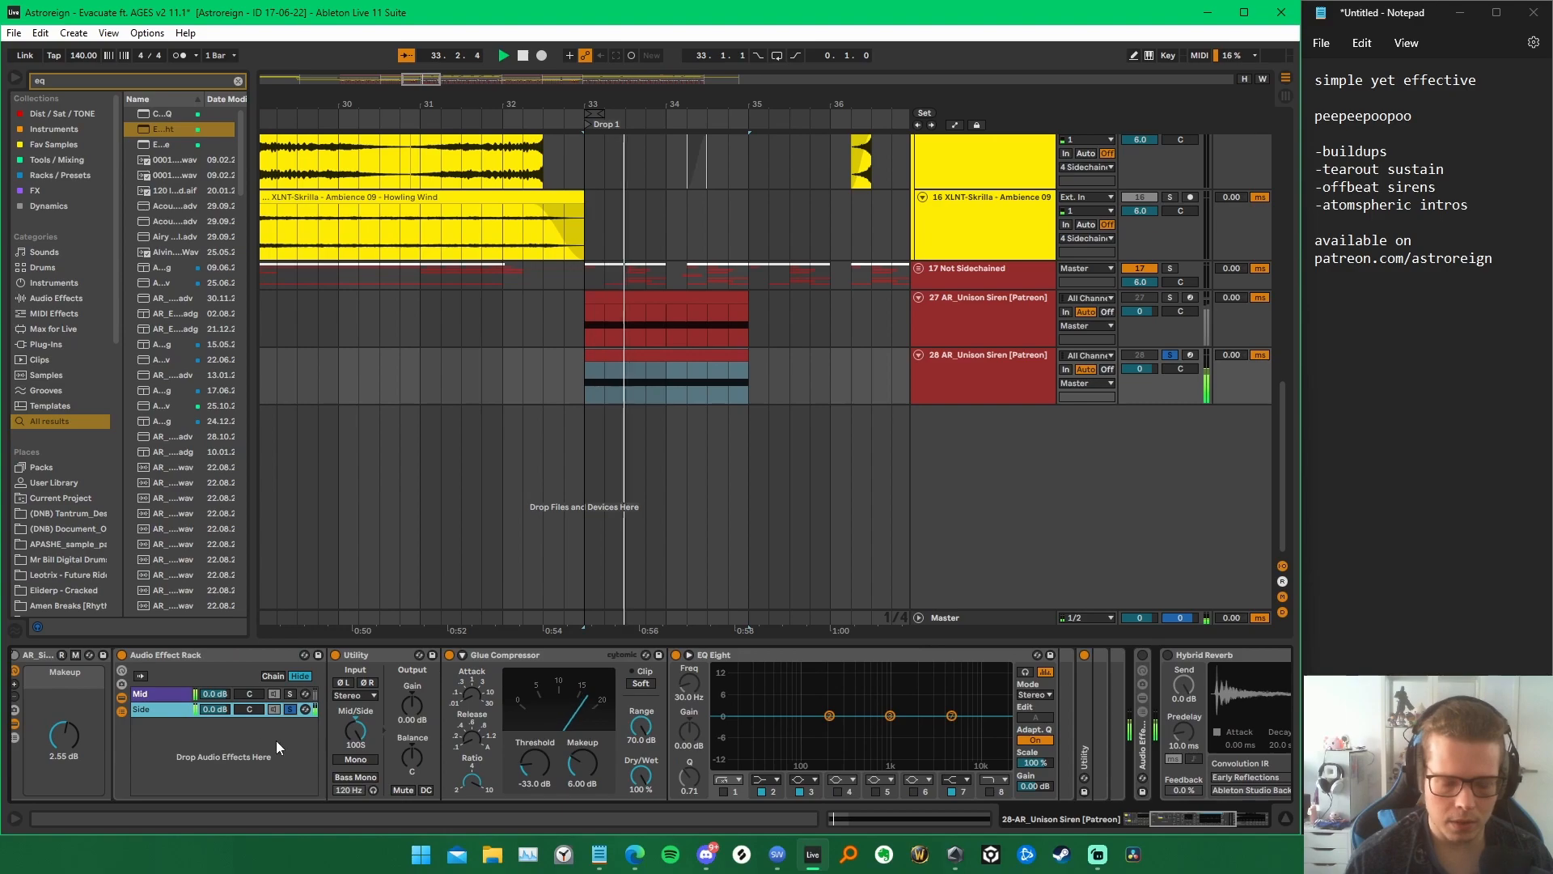
{"action": "left_click", "coordinate": [891, 689]}
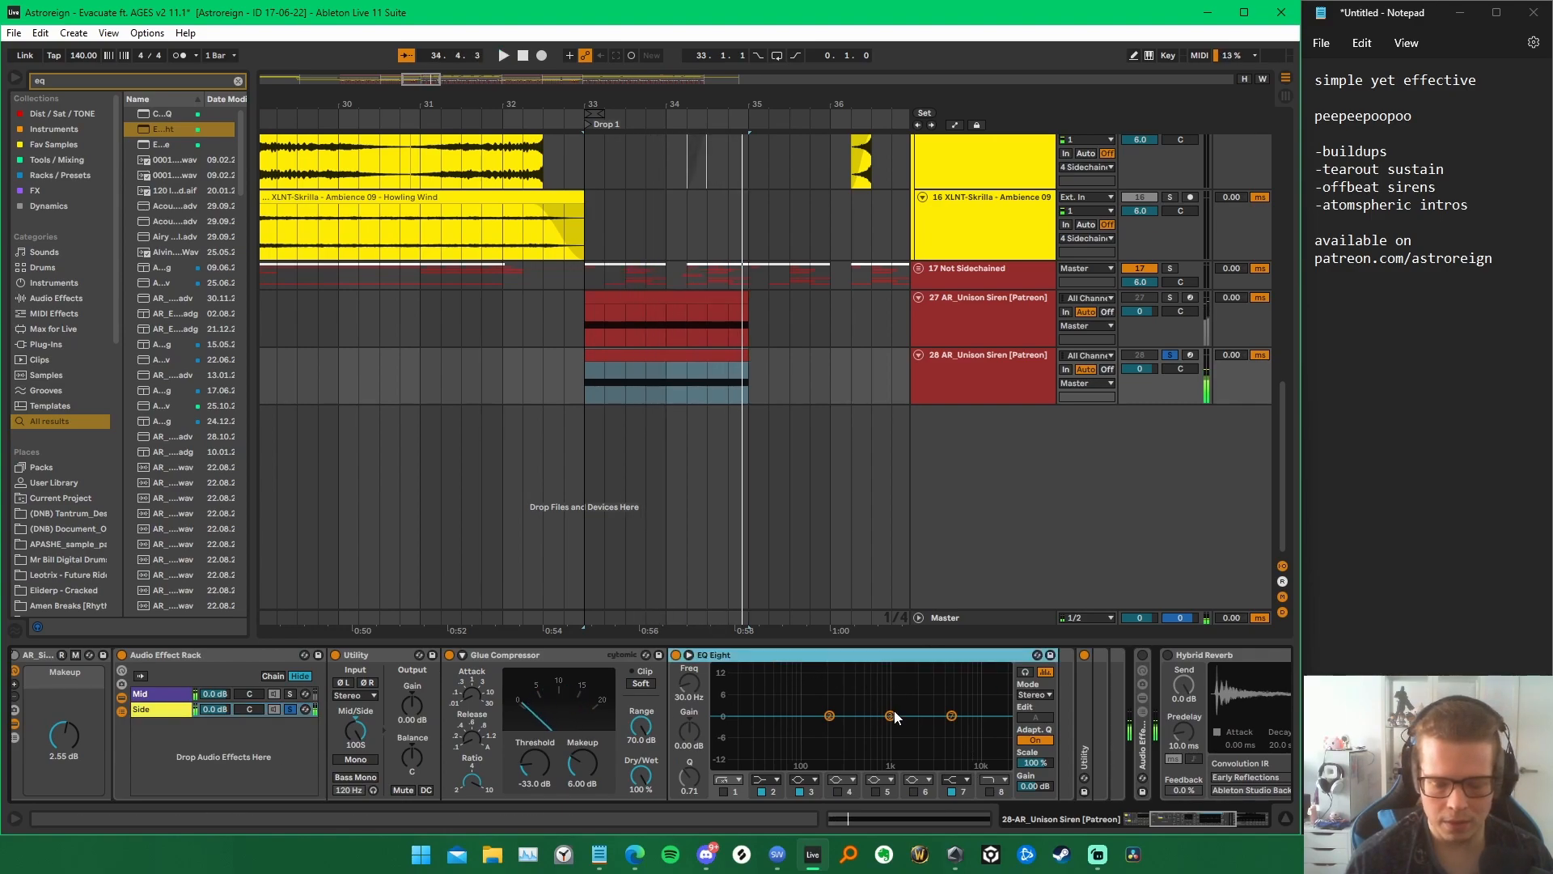
{"action": "right_click", "coordinate": [919, 656]}
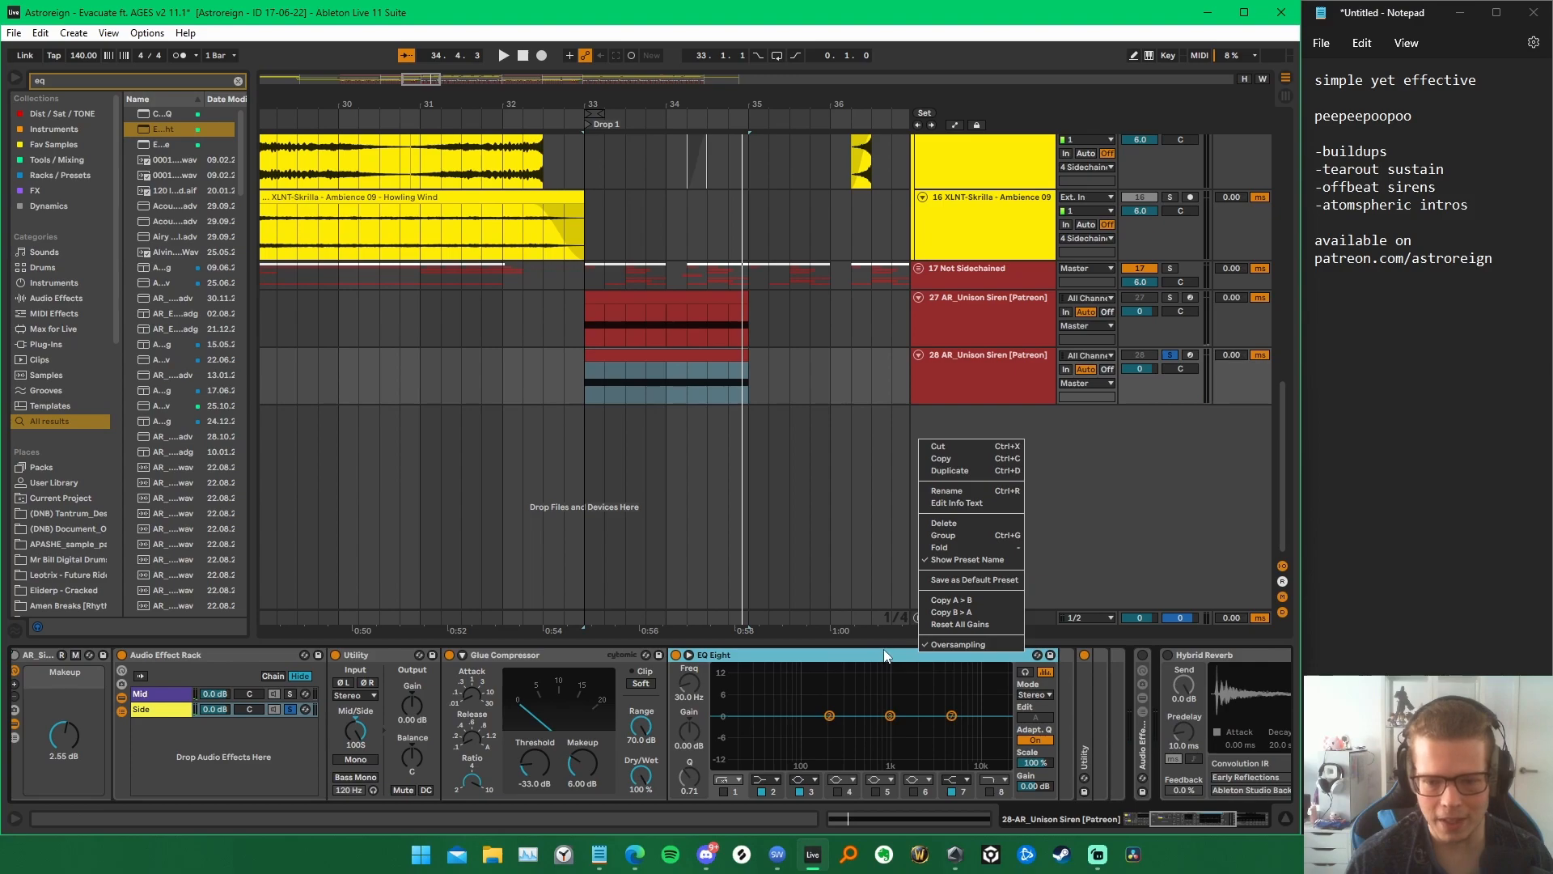
{"action": "left_click", "coordinate": [758, 652]}
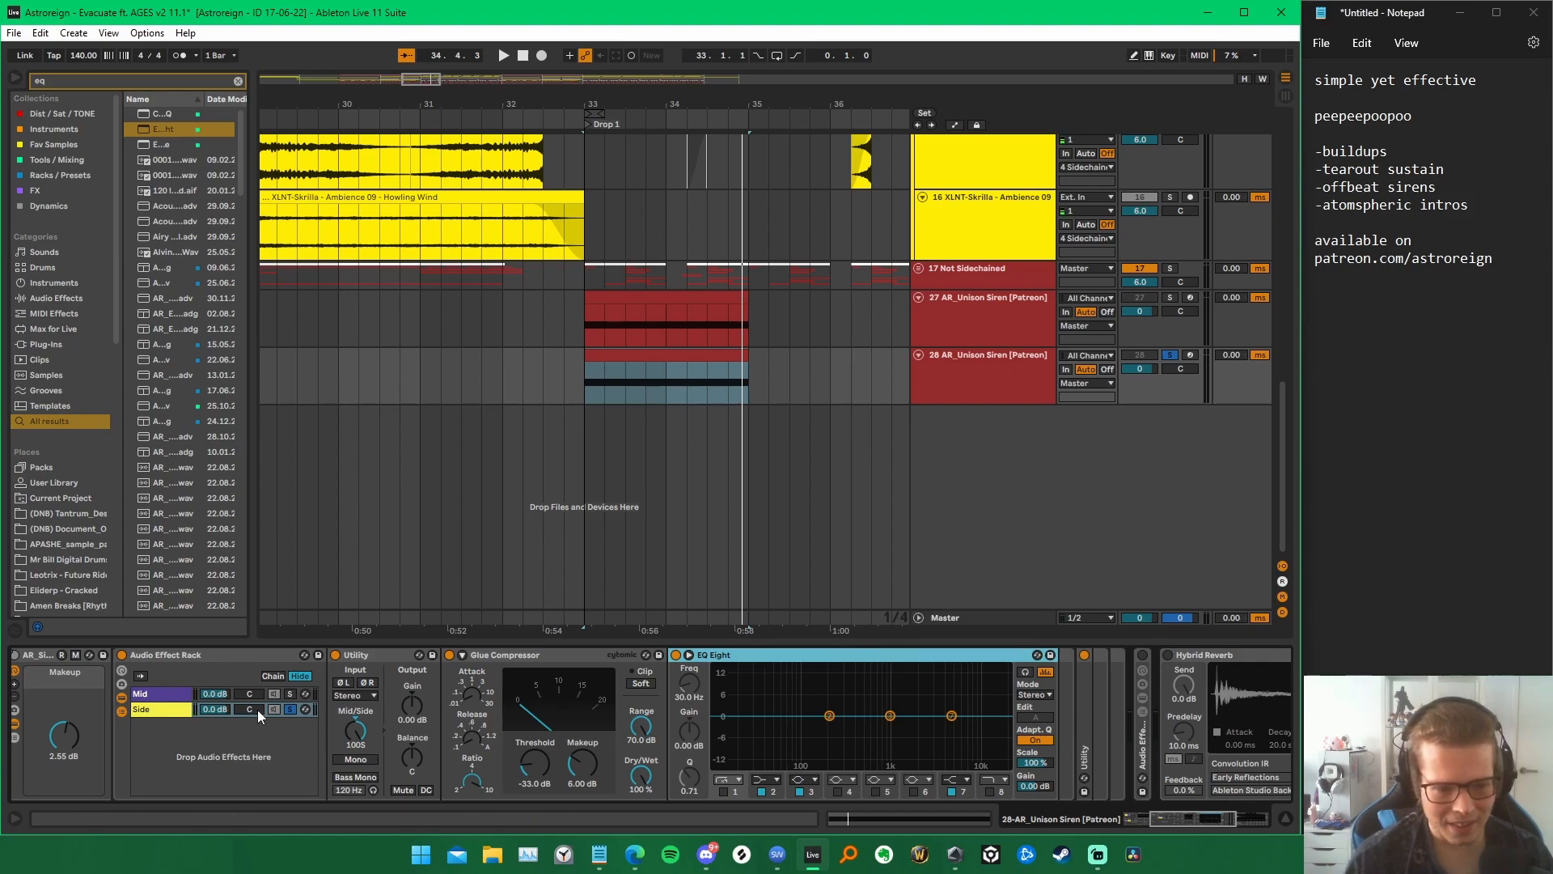
{"action": "left_click", "coordinate": [291, 708]}
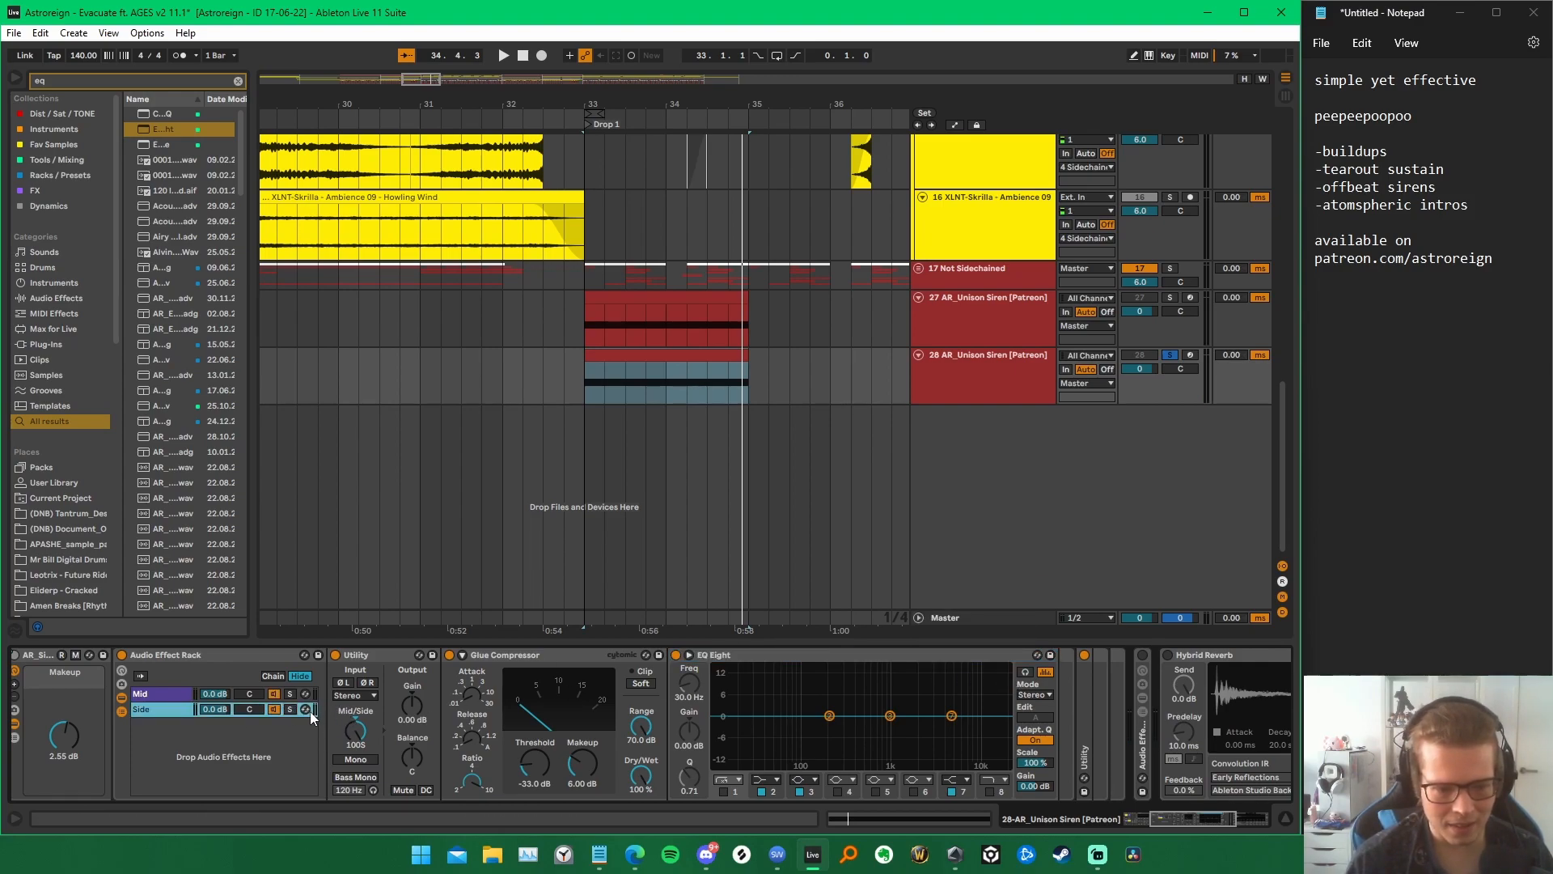
Step: Set EQ Eight to M/S mode and switch its editing to the side signal
{"action": "left_click", "coordinate": [1029, 694]}
{"action": "left_click", "coordinate": [1035, 734]}
{"action": "left_click", "coordinate": [1036, 717]}
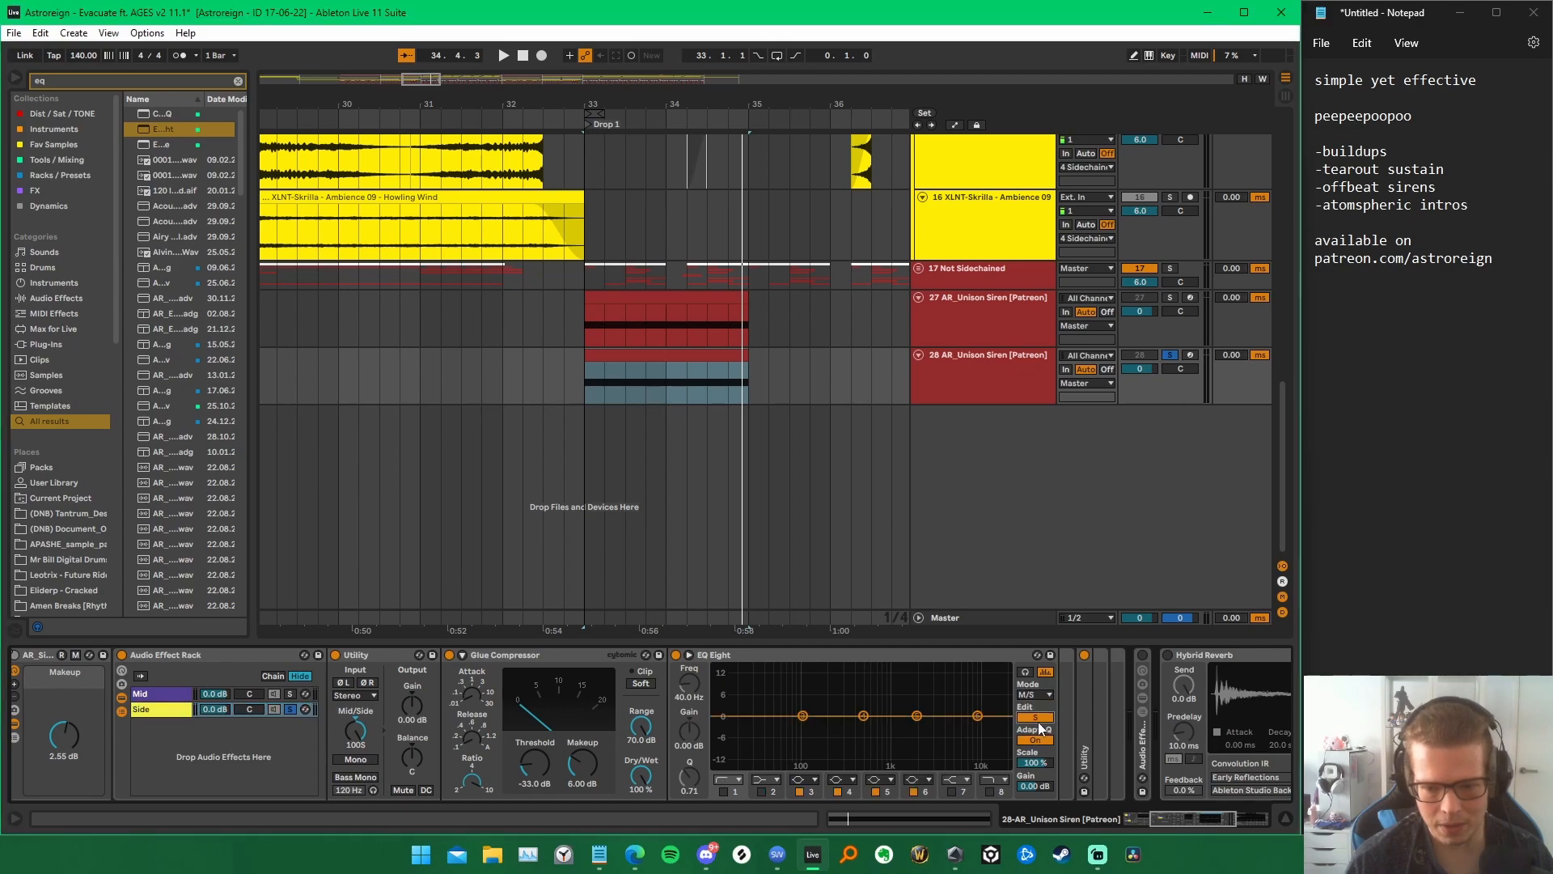
Step: Cut the side signal by about 6.5 dB around 3.2 kHz during playback, and delete EQ Eight
{"action": "key", "text": "space"}
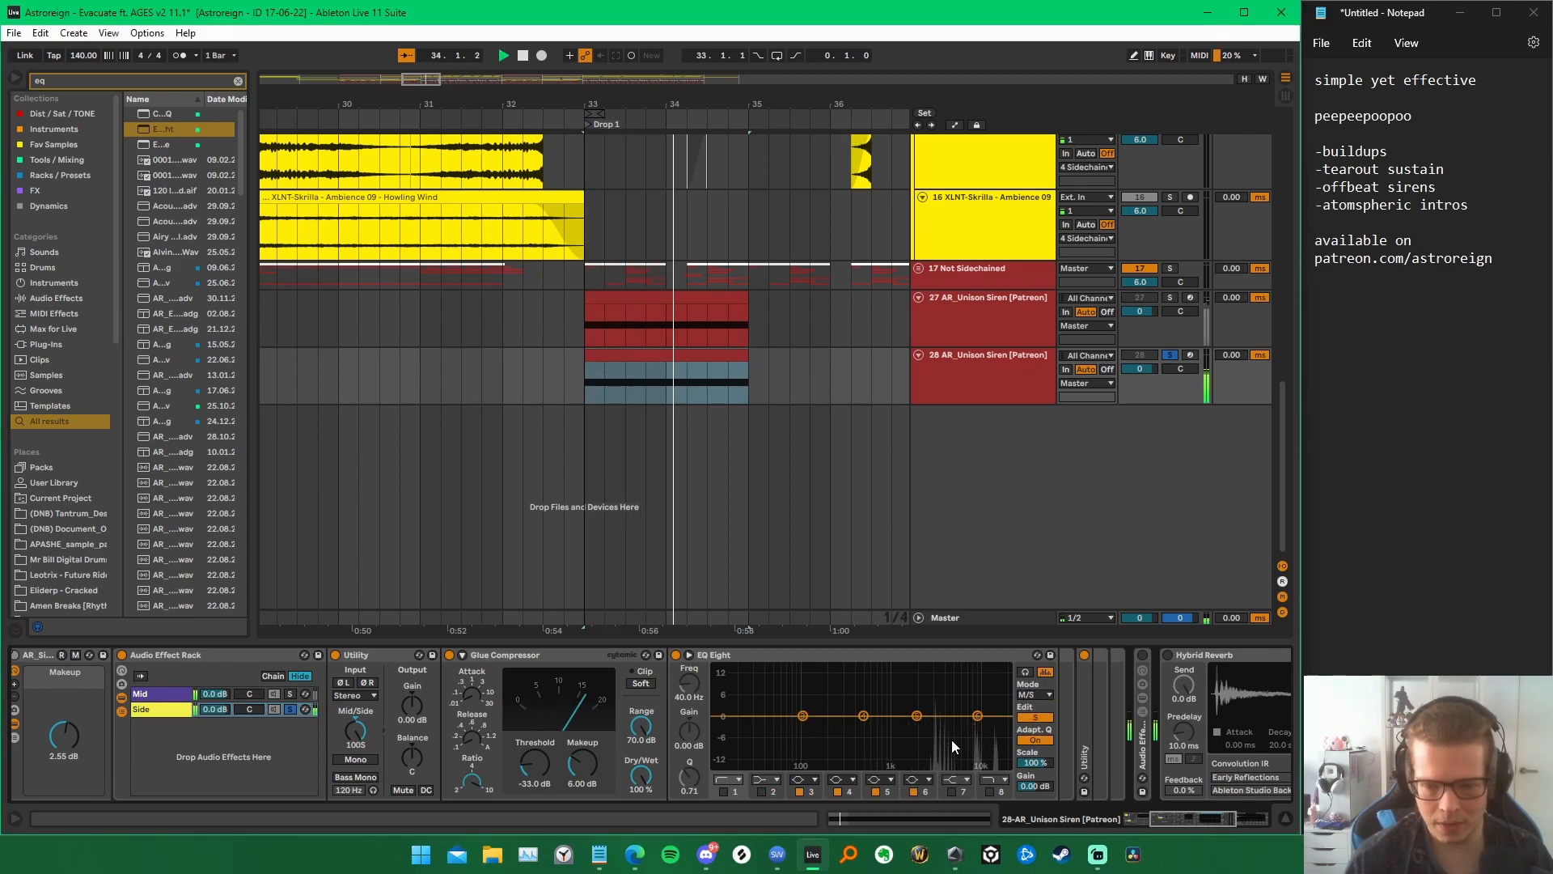
{"action": "key", "text": "space"}
{"action": "mouse_move", "coordinate": [916, 716]}
{"action": "left_mouse_down"}
{"action": "mouse_move", "coordinate": [936, 683]}
{"action": "mouse_move", "coordinate": [936, 728]}
{"action": "left_mouse_up"}
{"action": "left_click_drag", "start_coordinate": [695, 789], "coordinate": [696, 772]}
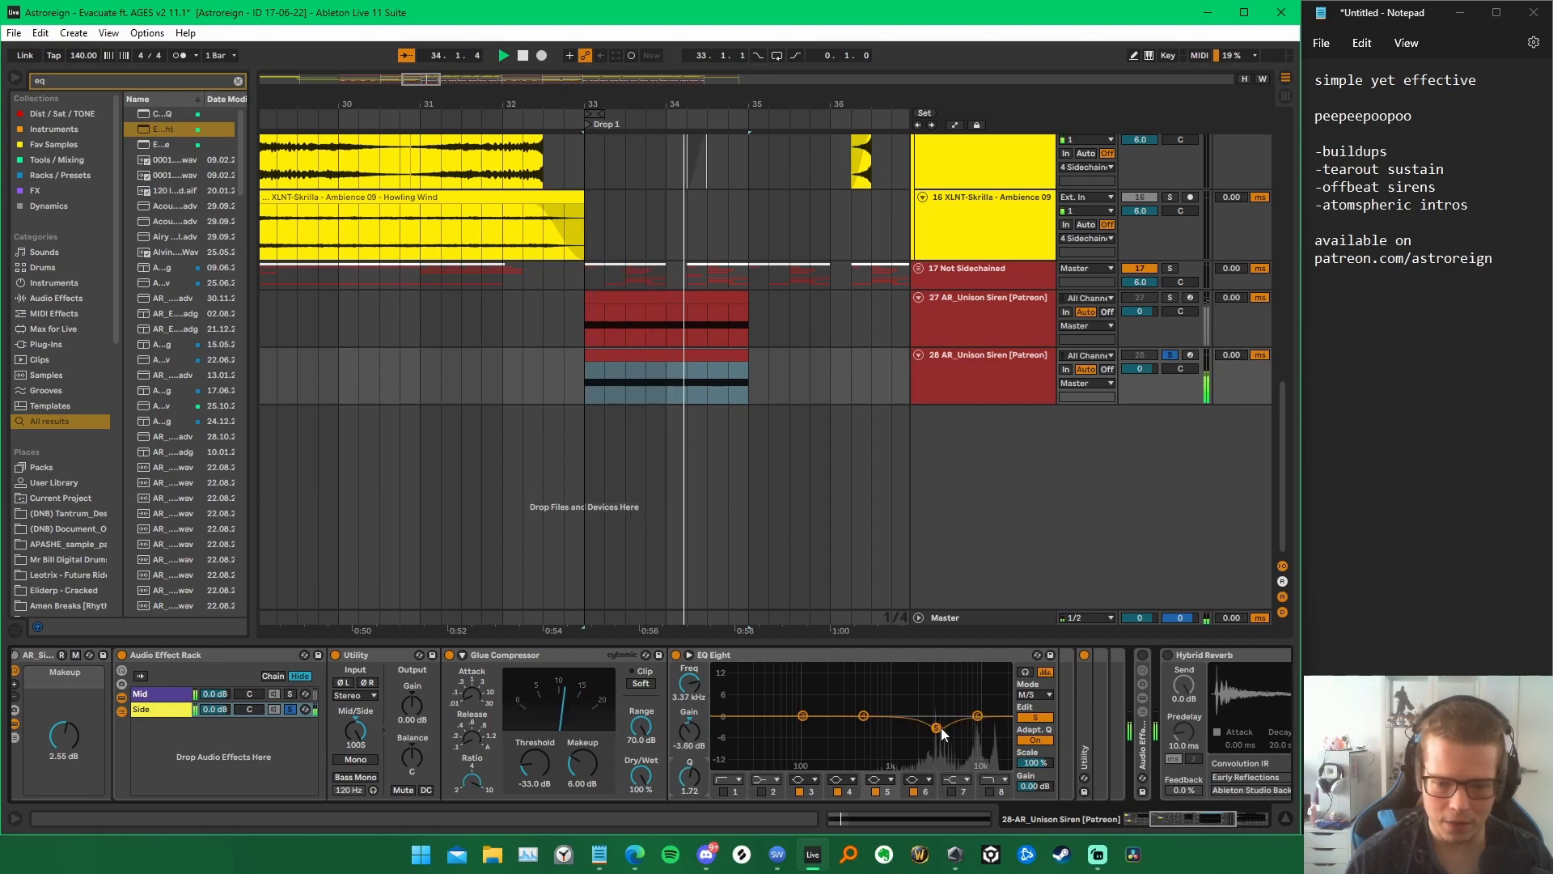
{"action": "left_click_drag", "start_coordinate": [937, 729], "coordinate": [935, 750]}
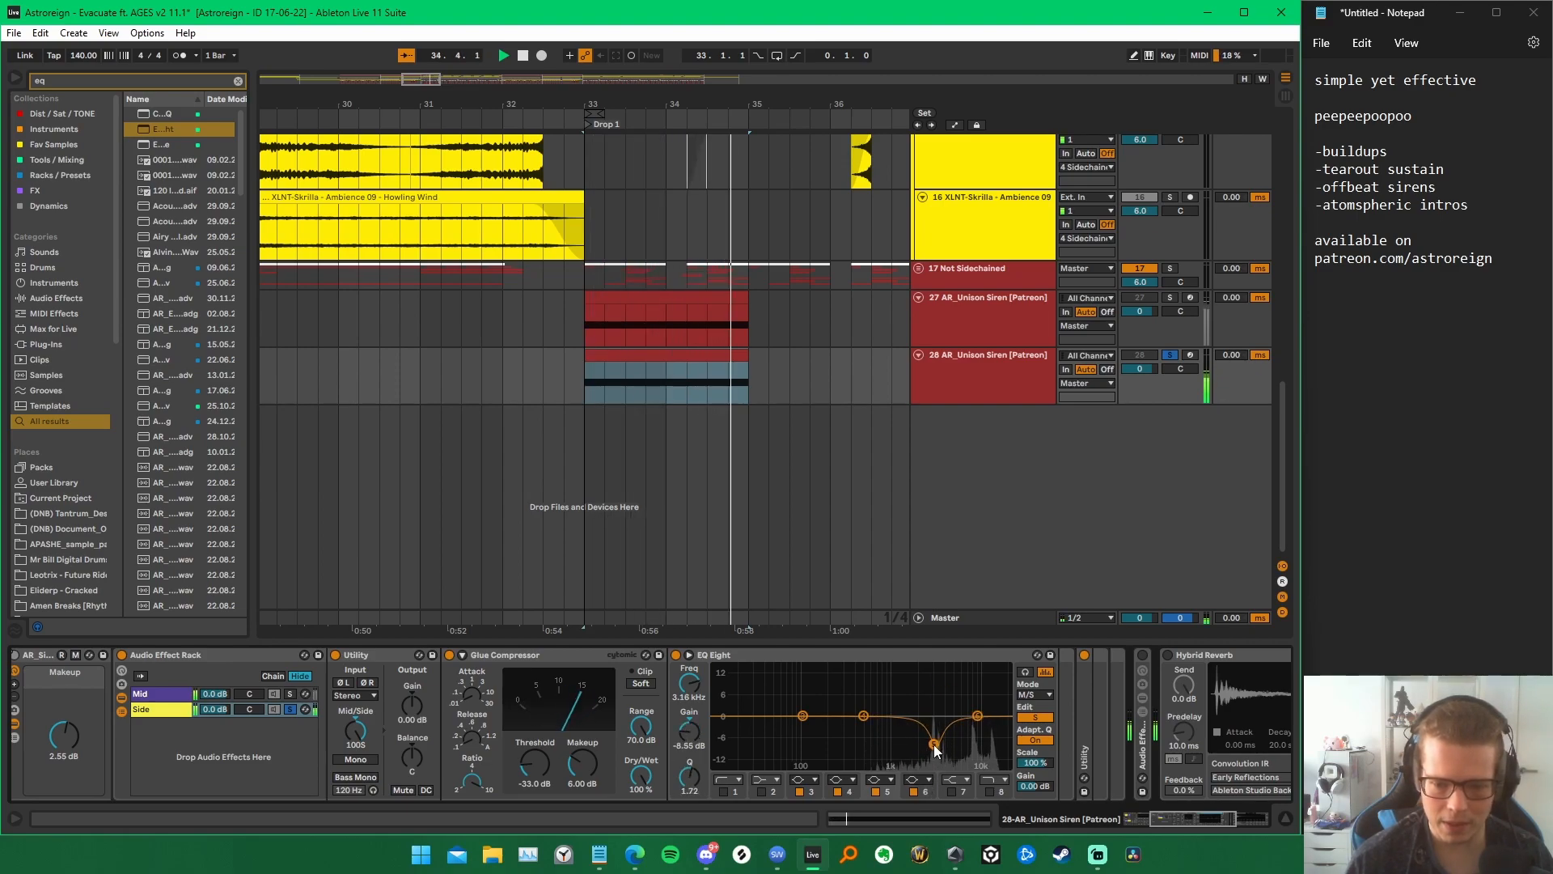
{"action": "left_click", "coordinate": [676, 654]}
{"action": "key", "text": "Delete"}
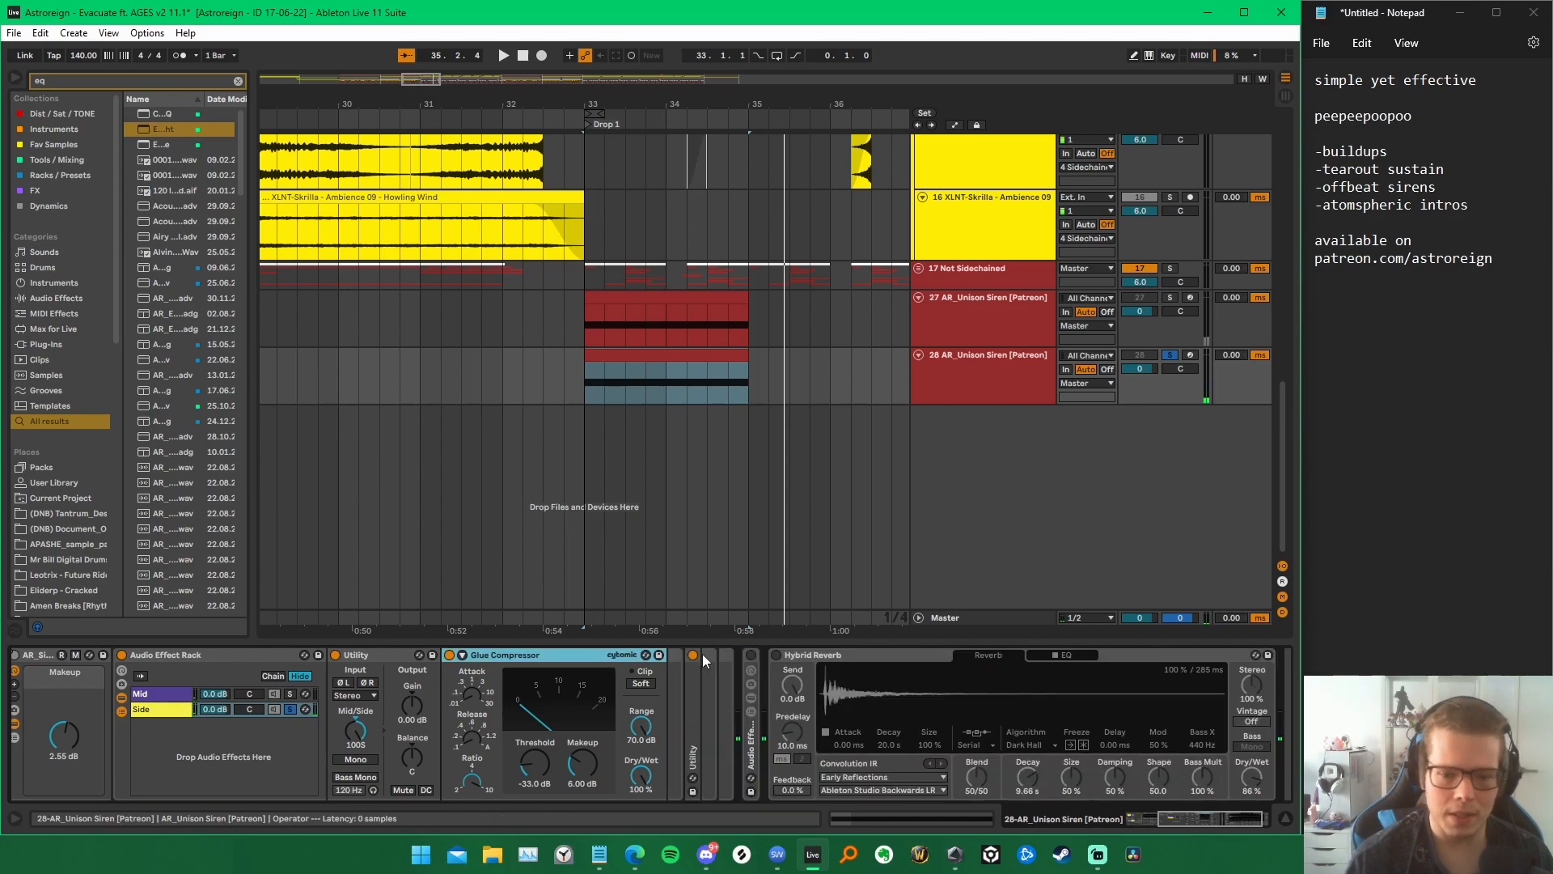
Step: Lower the Side Tamer macro to 0 and return it to 127
{"action": "scroll", "coordinate": [463, 762], "scroll_direction": "left", "scroll_amount": 3}
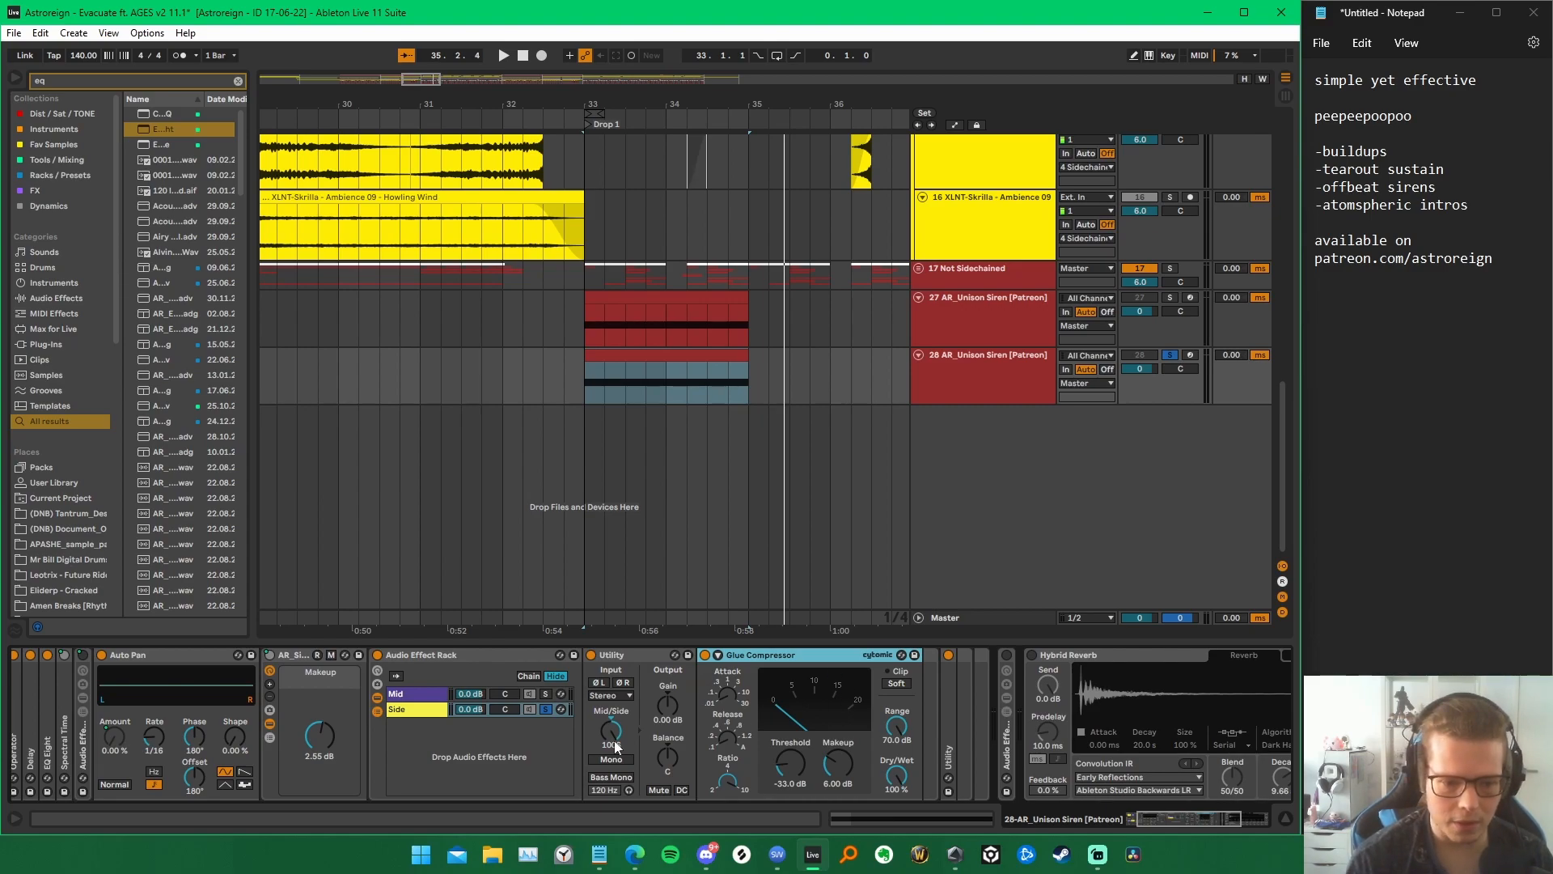
{"action": "scroll", "coordinate": [332, 671], "scroll_direction": "left", "scroll_amount": 3}
{"action": "left_click_drag", "start_coordinate": [91, 705], "coordinate": [91, 776]}
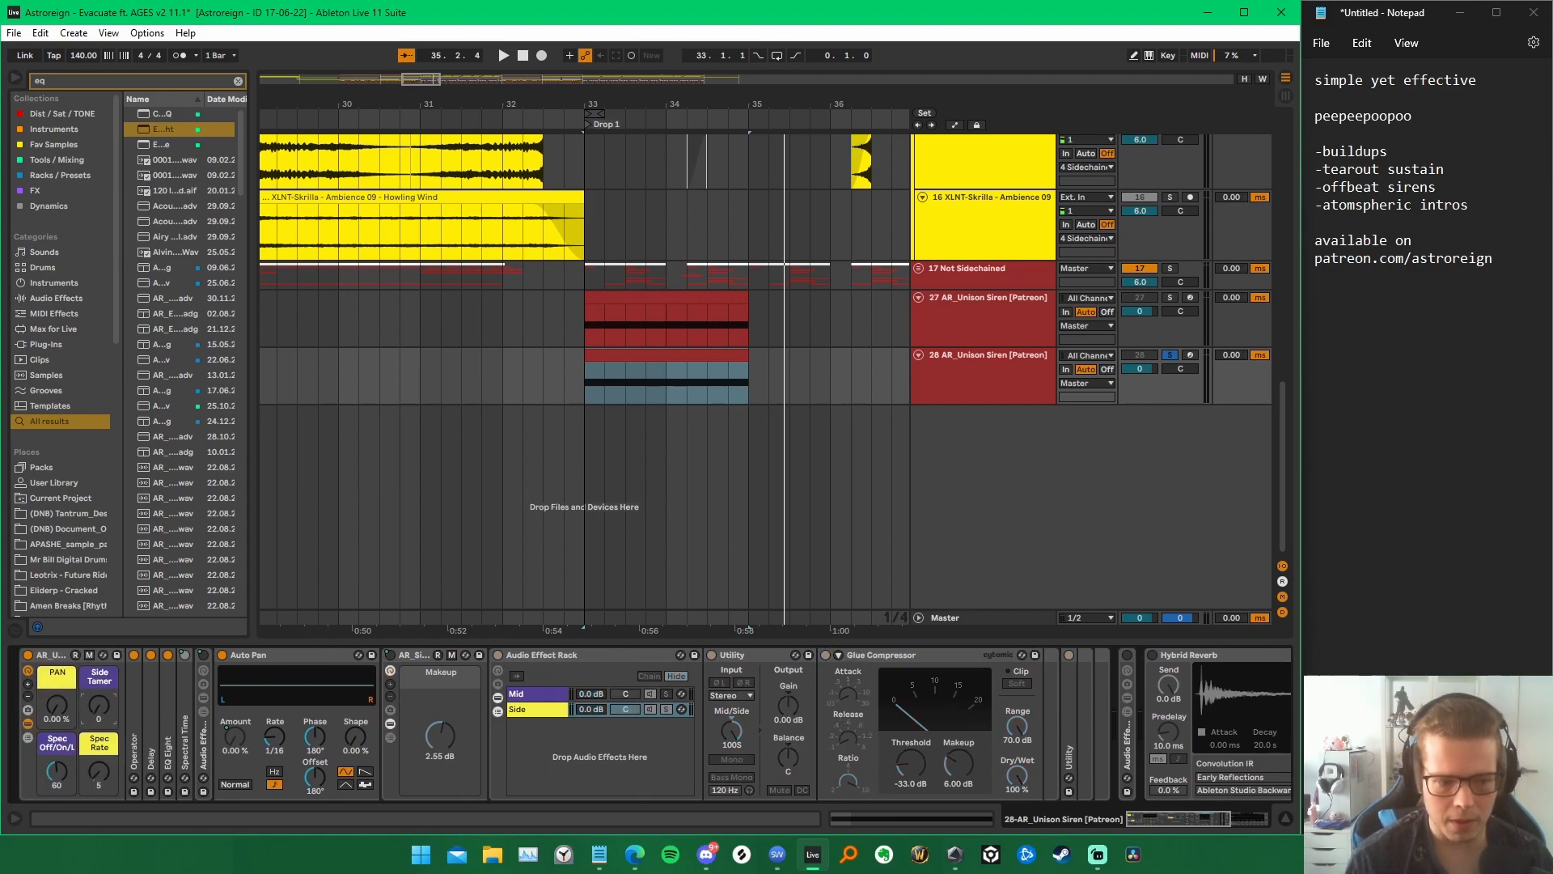
{"action": "left_click_drag", "start_coordinate": [98, 706], "coordinate": [99, 635]}
Step: Collapse the Mid/Side Audio Effect Rack, Auto Pan and the AR_Side Tamer rack in the device chain
{"action": "scroll", "coordinate": [626, 745], "scroll_direction": "right", "scroll_amount": 5}
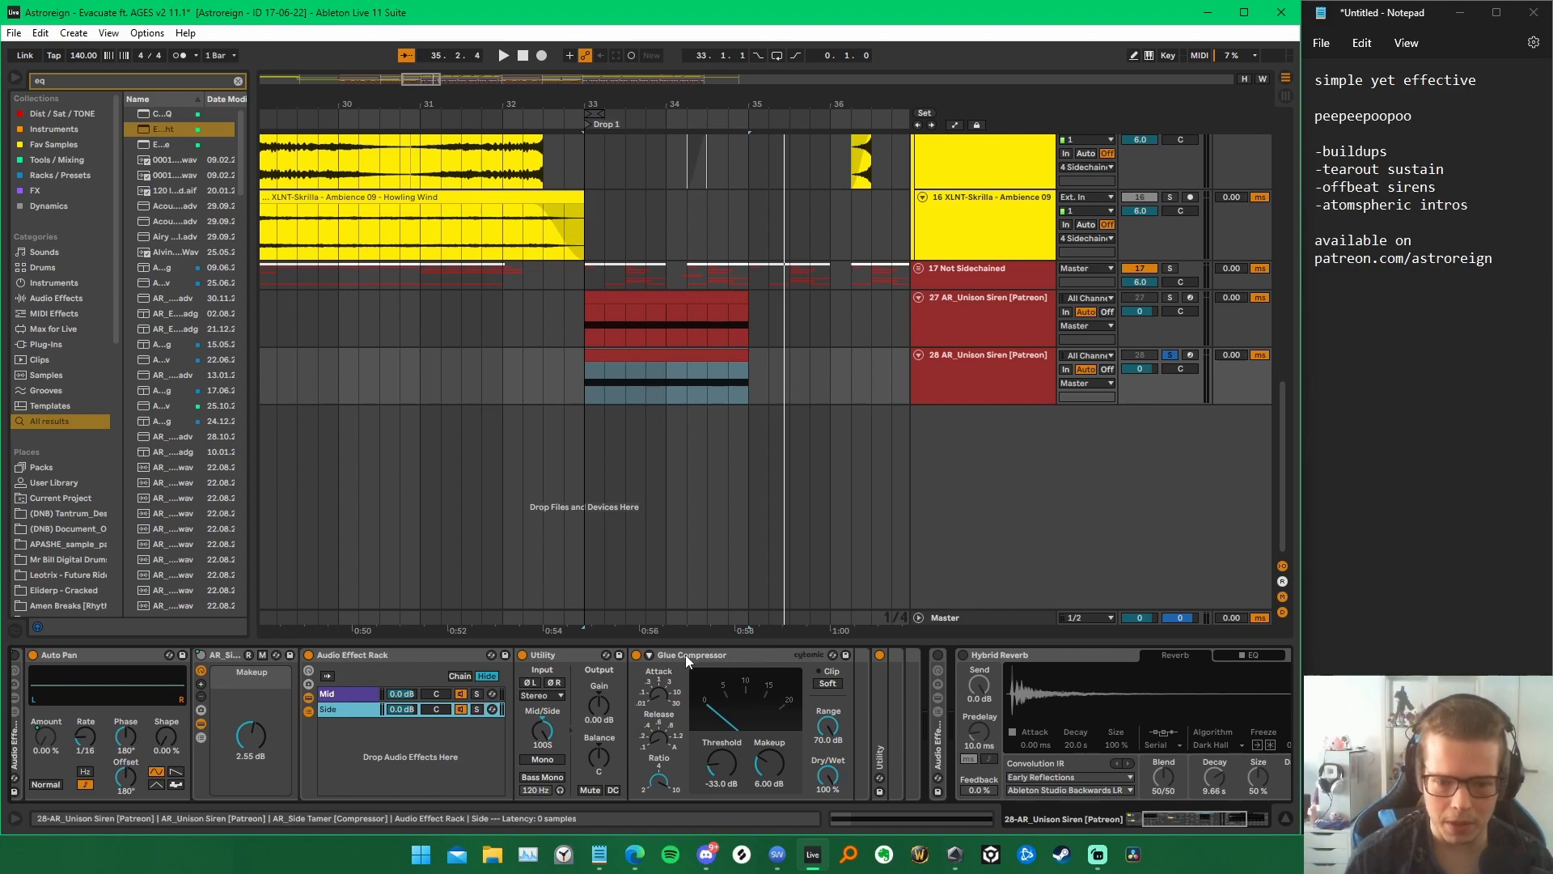
{"action": "double_click", "coordinate": [571, 654]}
{"action": "double_click", "coordinate": [571, 653]}
{"action": "left_click", "coordinate": [354, 654]}
{"action": "double_click", "coordinate": [355, 654]}
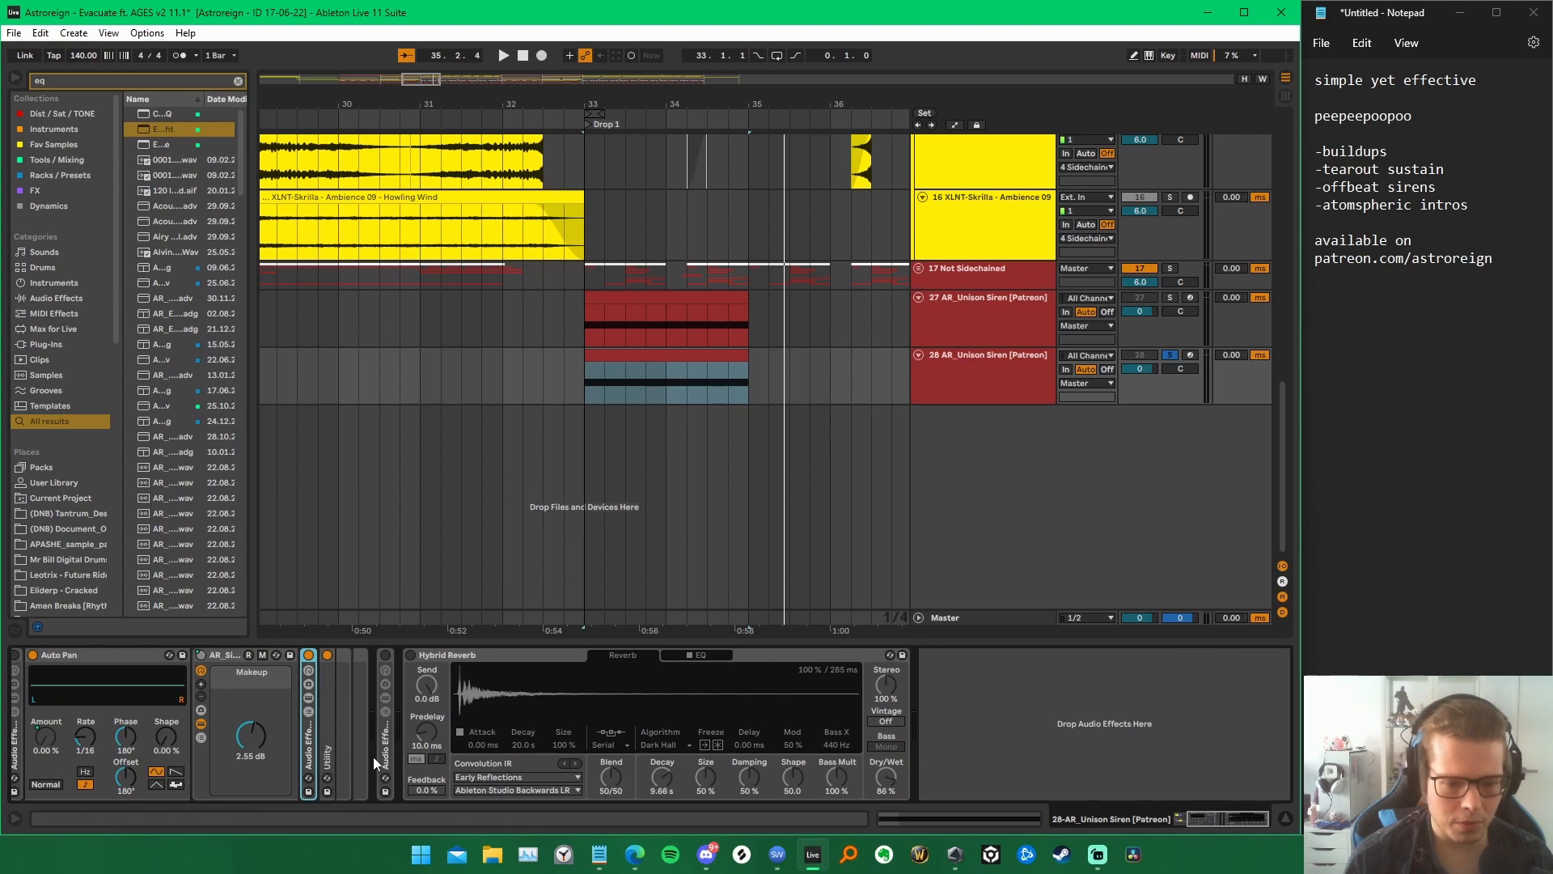
{"action": "left_click_drag", "start_coordinate": [238, 749], "coordinate": [818, 720]}
{"action": "double_click", "coordinate": [439, 654]}
{"action": "left_click", "coordinate": [268, 658]}
{"action": "double_click", "coordinate": [268, 657]}
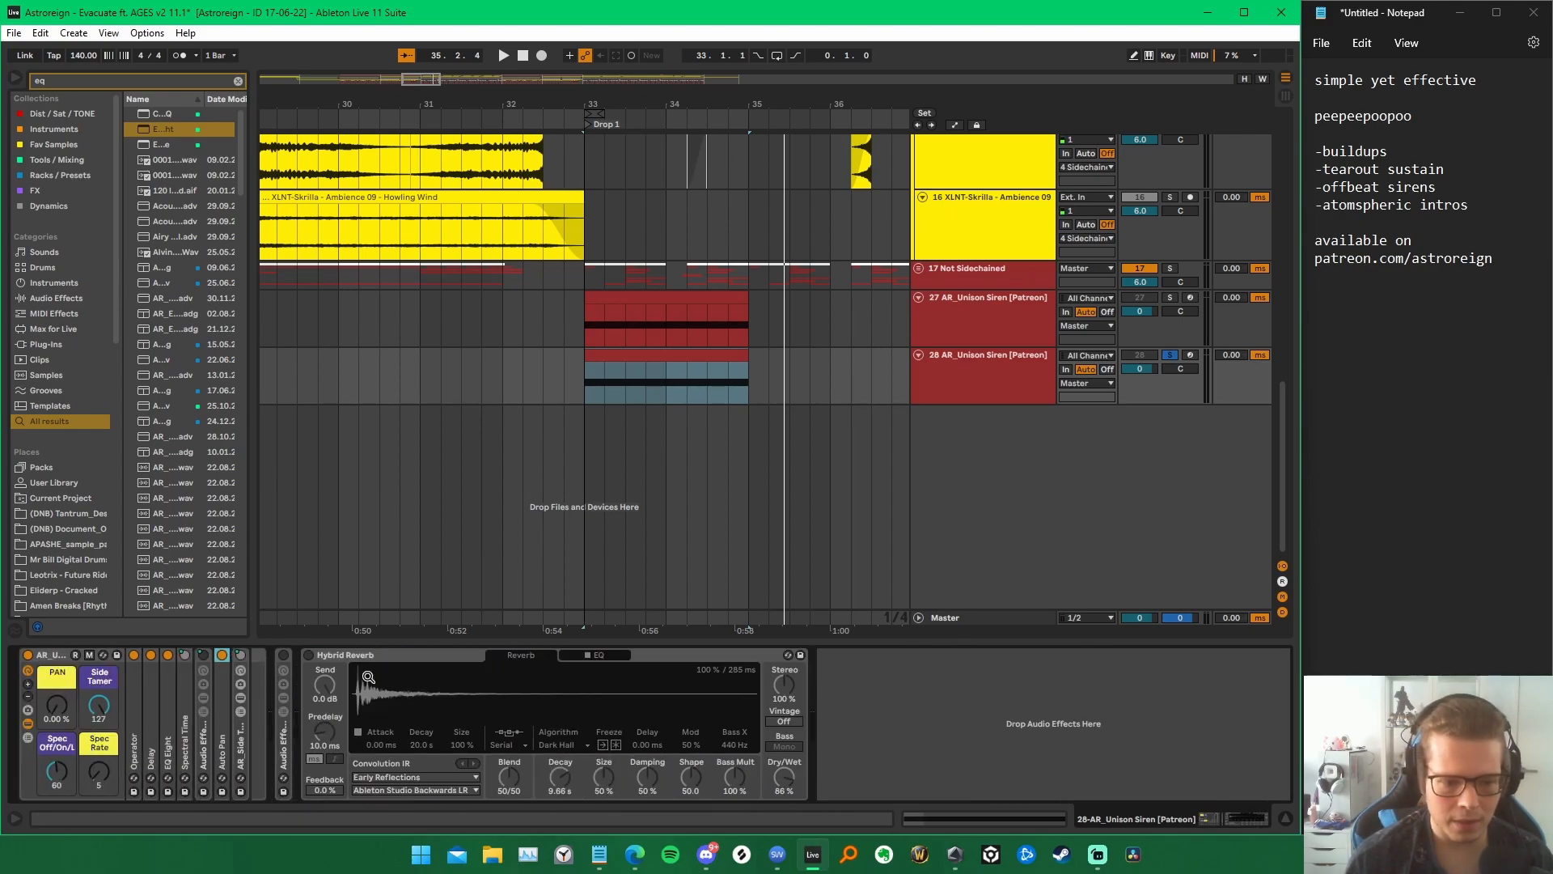
Step: Place the insert marker at the start of Drop 1 (33.1.1) and select the AR_Unison Siren track 28
{"action": "left_click", "coordinate": [287, 736]}
{"action": "left_click", "coordinate": [962, 697]}
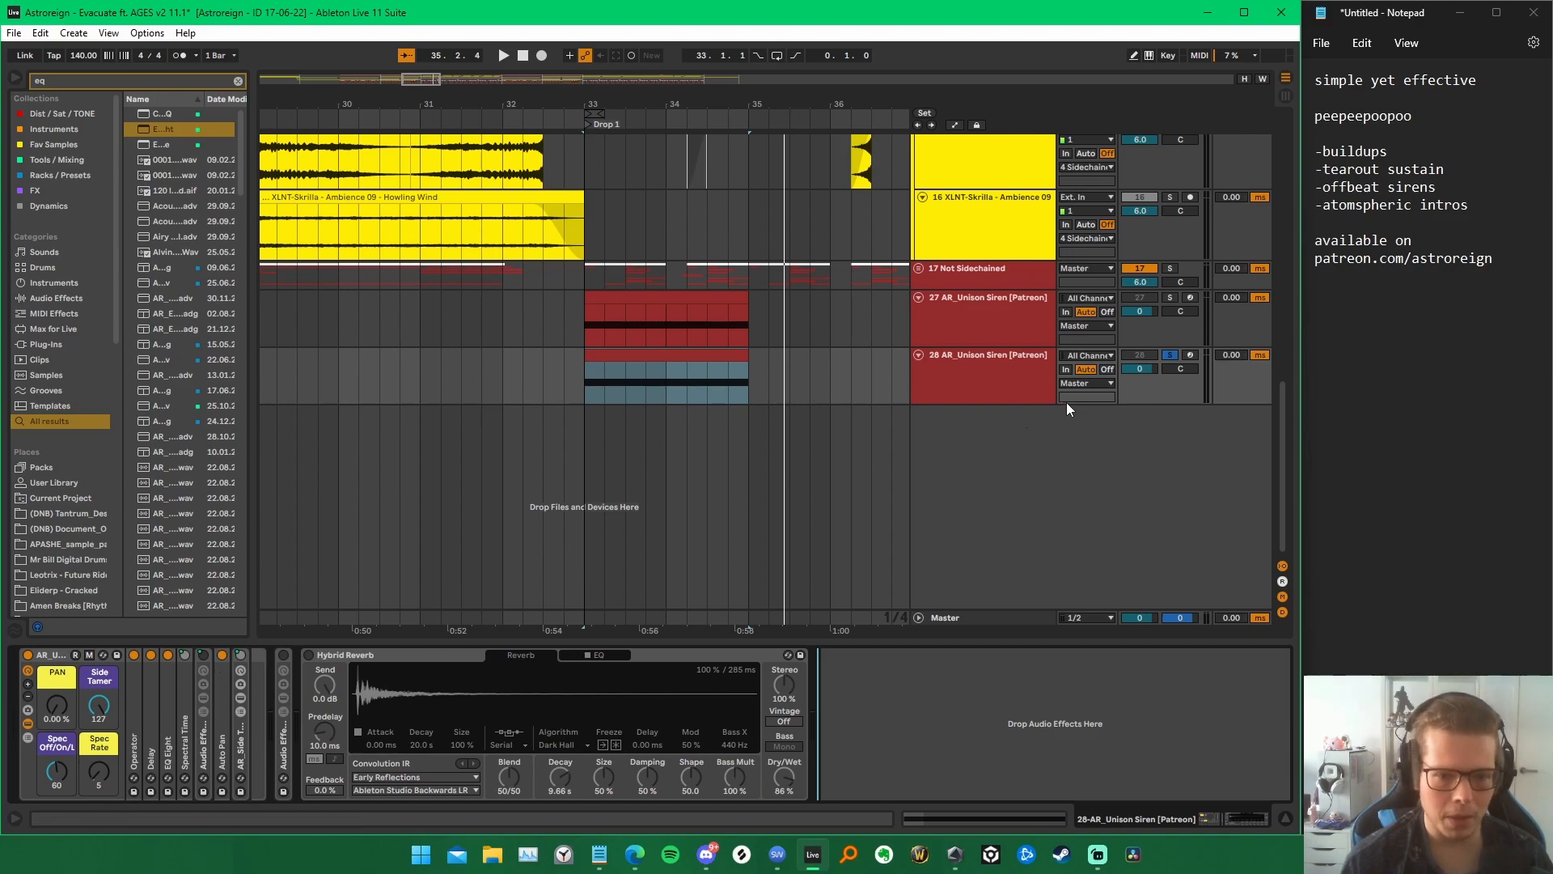
{"action": "left_click", "coordinate": [591, 328]}
{"action": "left_click", "coordinate": [1006, 392]}
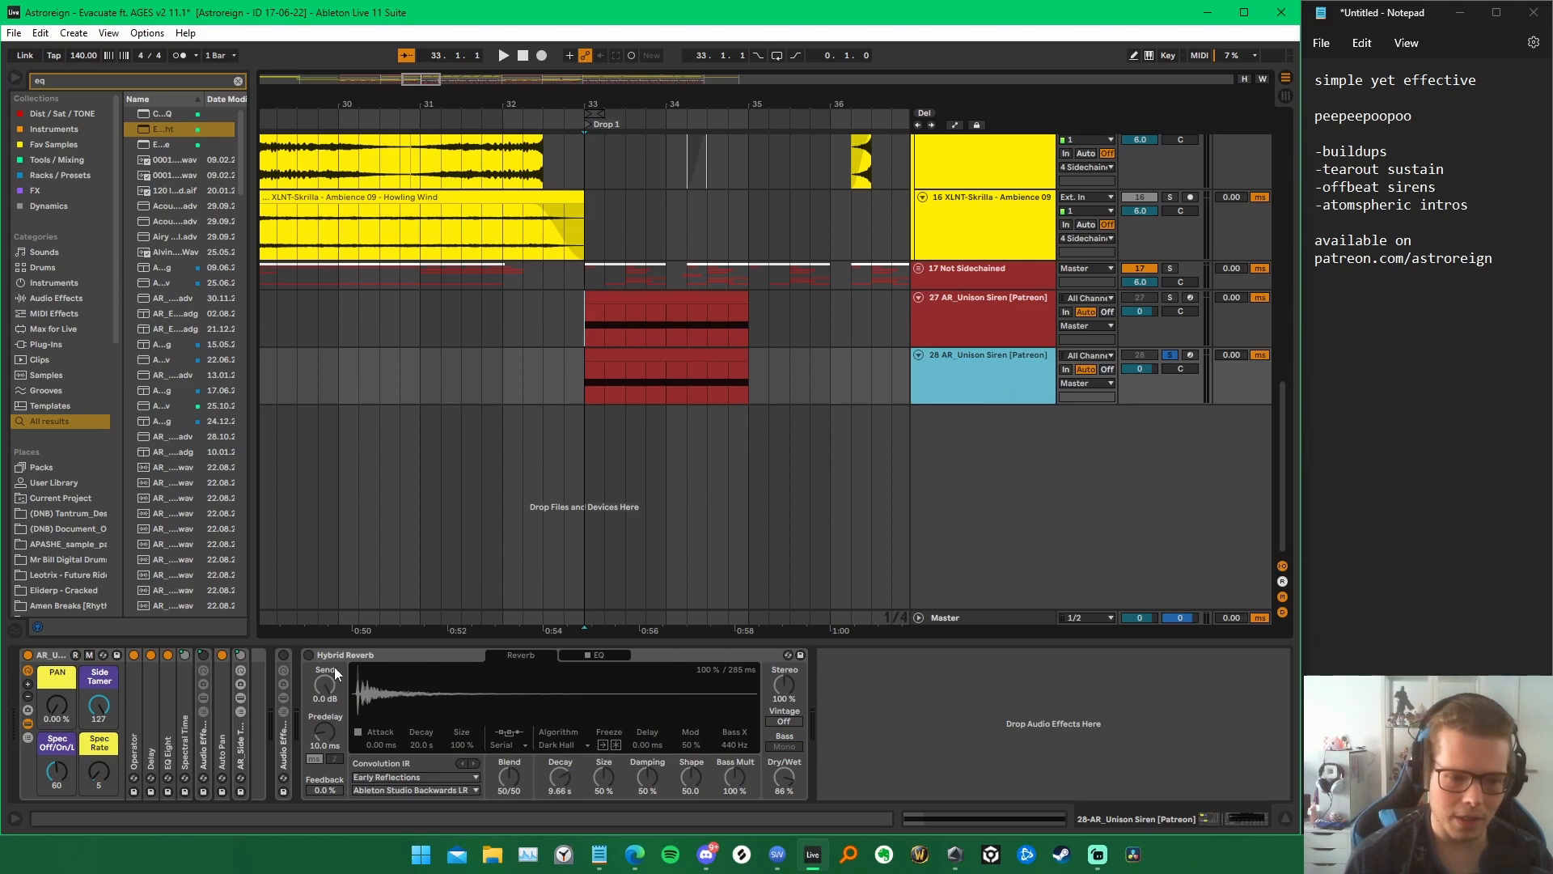
Step: Enable the Audio Effect Rack just before Hybrid Reverb and expand it to show its chain's devices
{"action": "left_click", "coordinate": [243, 657]}
{"action": "left_click", "coordinate": [284, 655]}
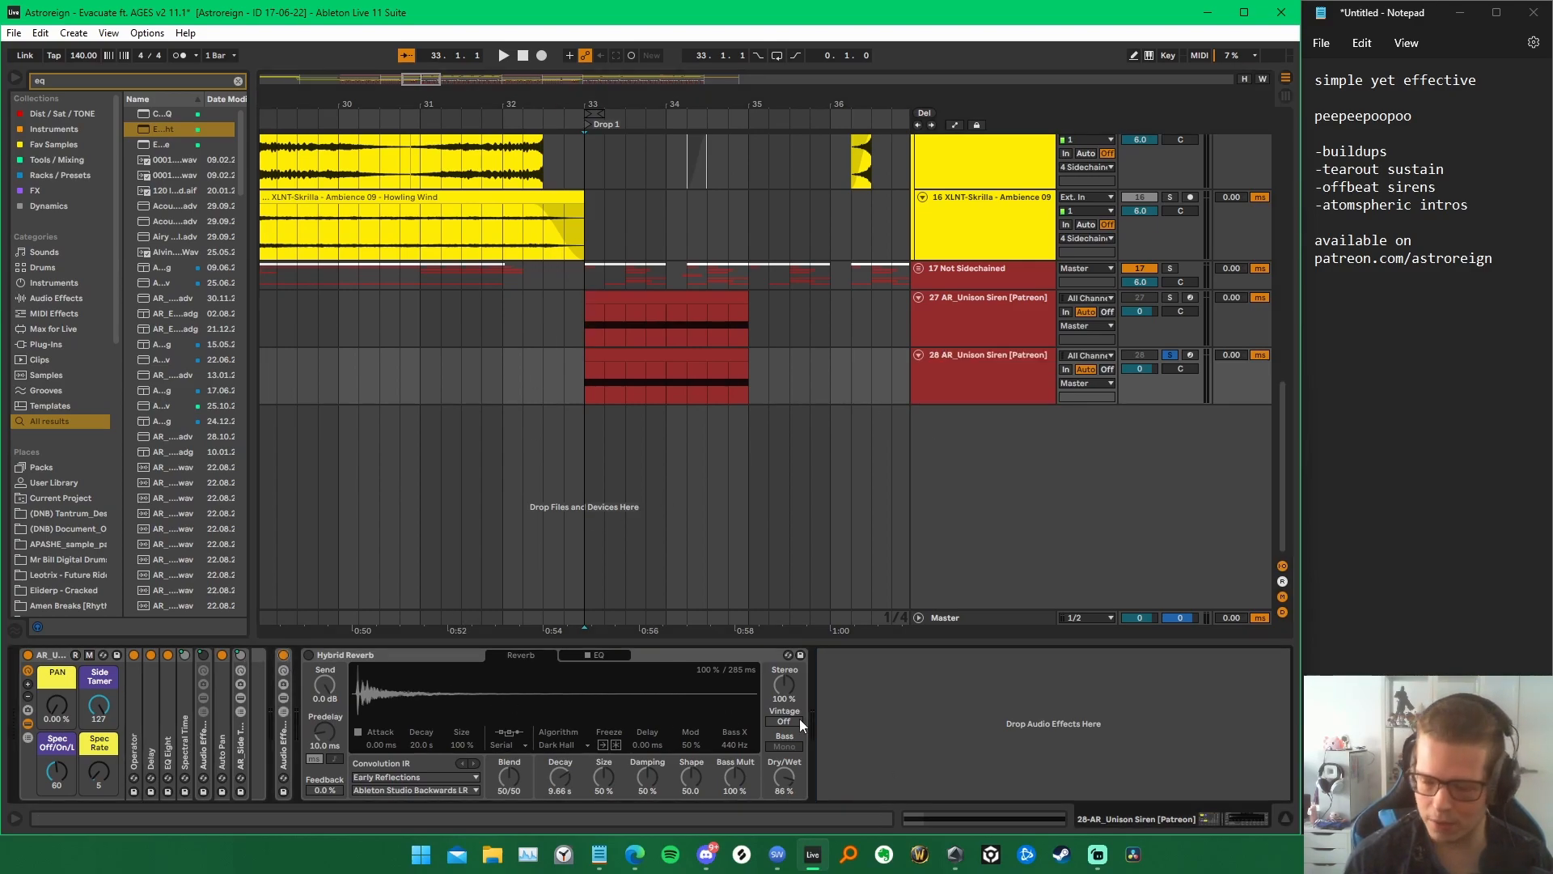
{"action": "left_click", "coordinate": [288, 710]}
{"action": "left_click", "coordinate": [303, 701]}
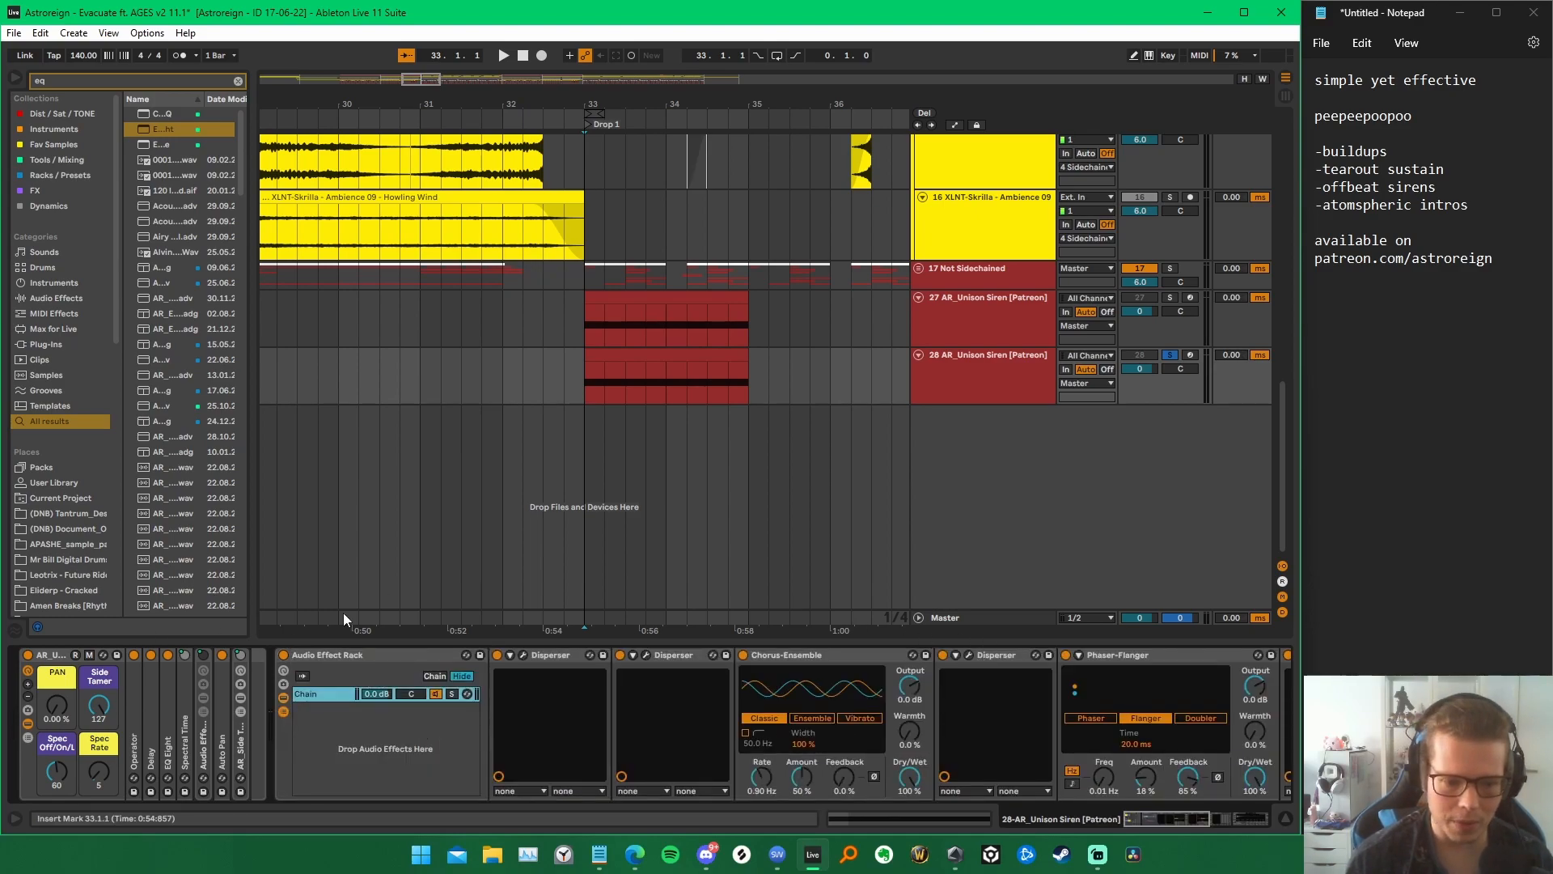
Step: Audition the rack during playback and examine its Disperser, Chorus-Ensemble, Phaser-Flanger and Multiband Compression devices
{"action": "key", "text": "space"}
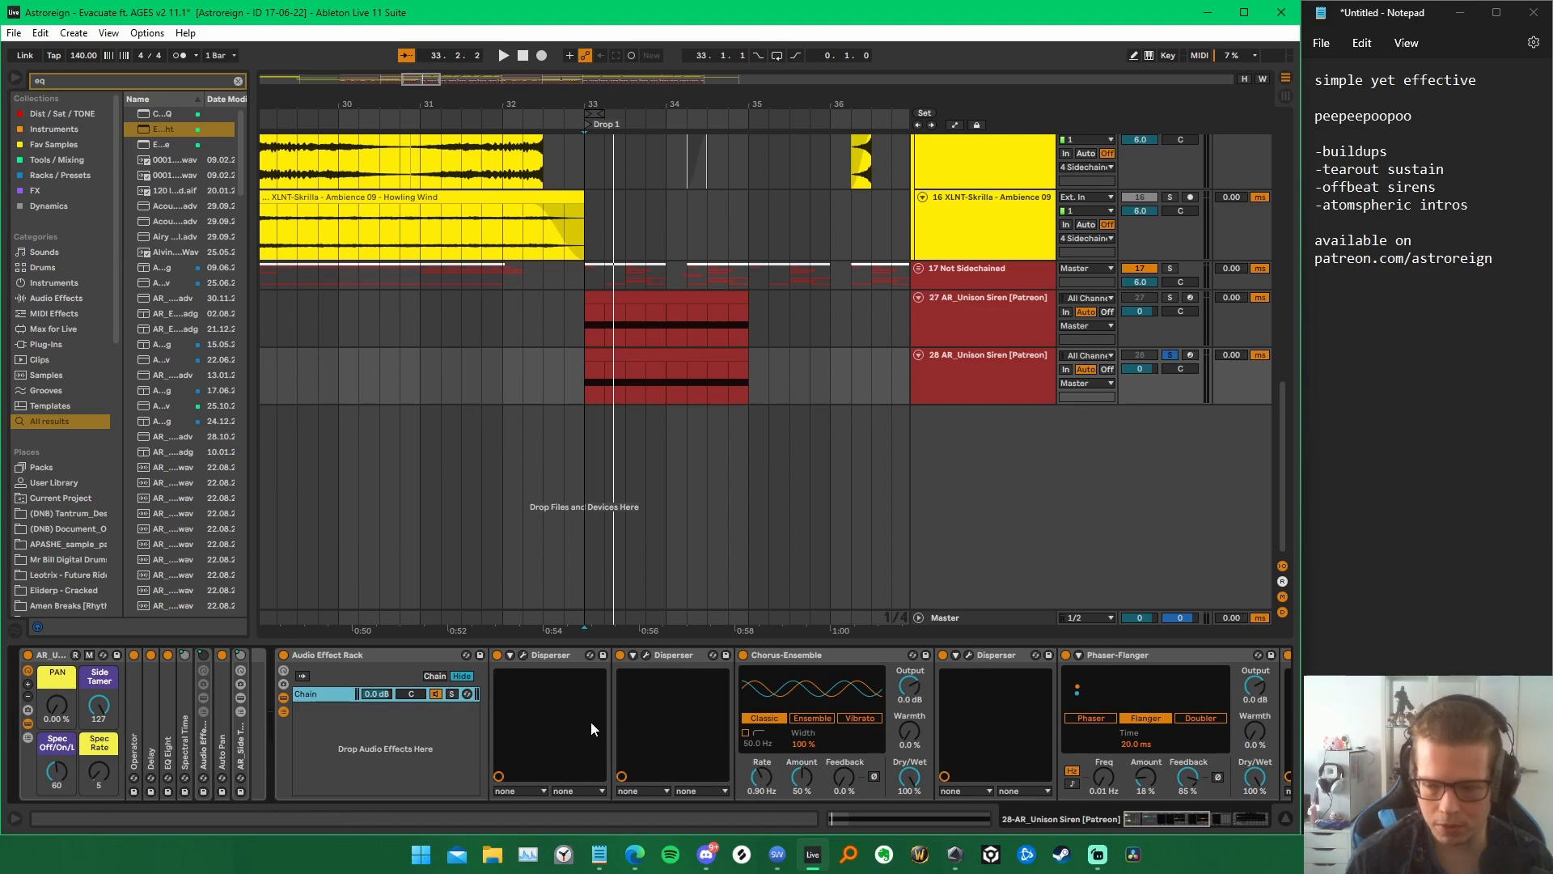
{"action": "key", "text": "space"}
{"action": "scroll", "coordinate": [803, 679], "scroll_direction": "down", "scroll_amount": 2}
{"action": "key", "text": "space"}
{"action": "scroll", "coordinate": [292, 728], "scroll_direction": "down", "scroll_amount": 3}
{"action": "scroll", "coordinate": [807, 673], "scroll_direction": "down", "scroll_amount": 2}
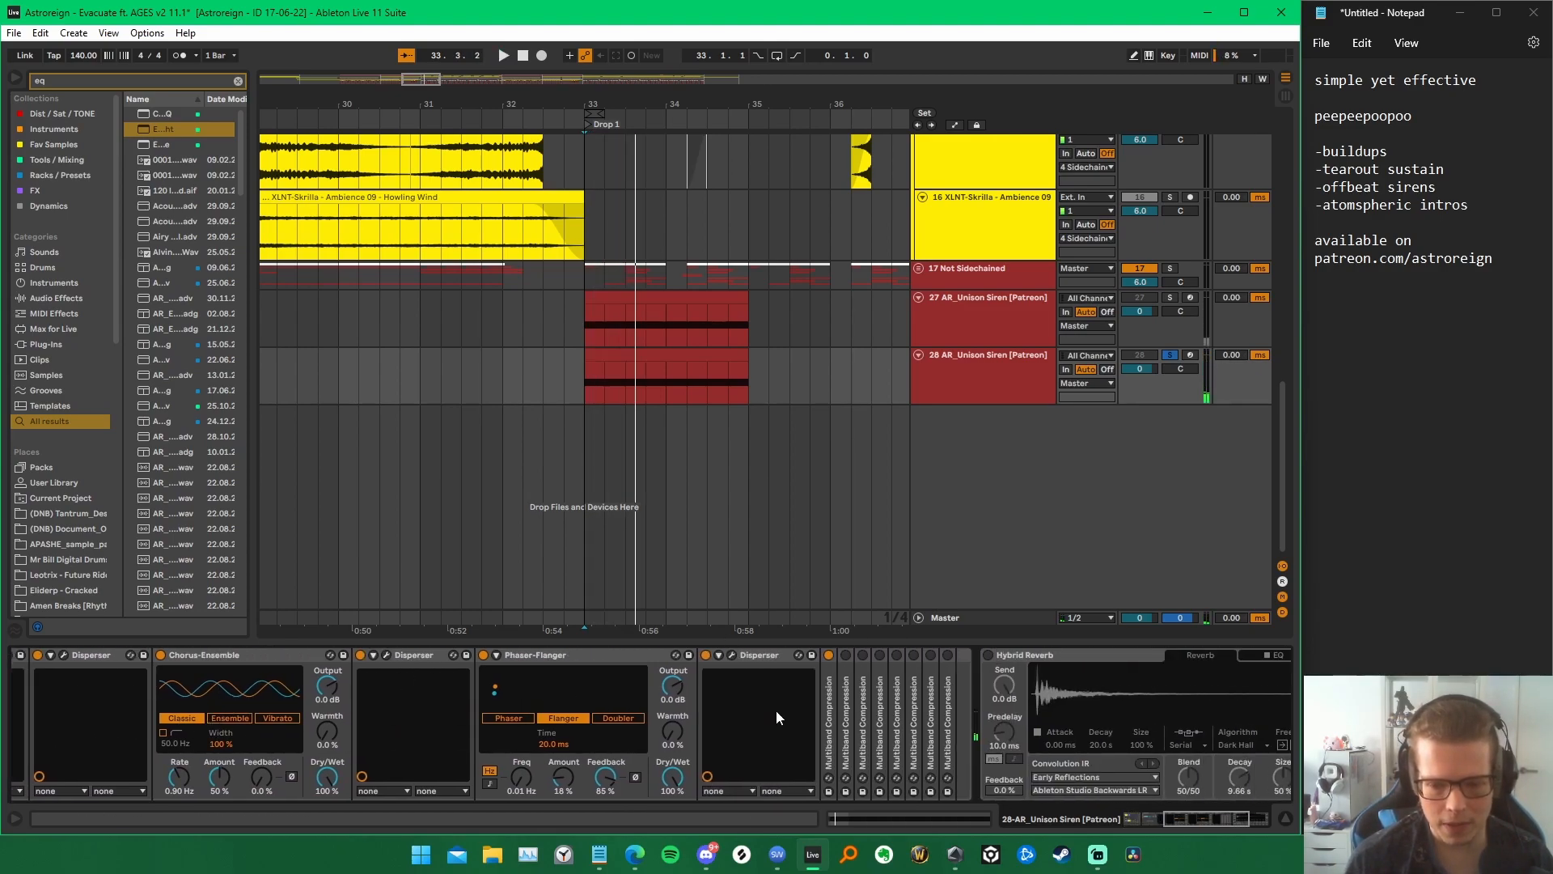
Step: Turn on the second to fifth Multiband Compression devices in the rack while auditioning the siren
{"action": "left_click", "coordinate": [845, 654]}
{"action": "key", "text": "space"}
{"action": "left_click", "coordinate": [862, 655]}
{"action": "left_click", "coordinate": [879, 654]}
{"action": "left_click", "coordinate": [897, 655]}
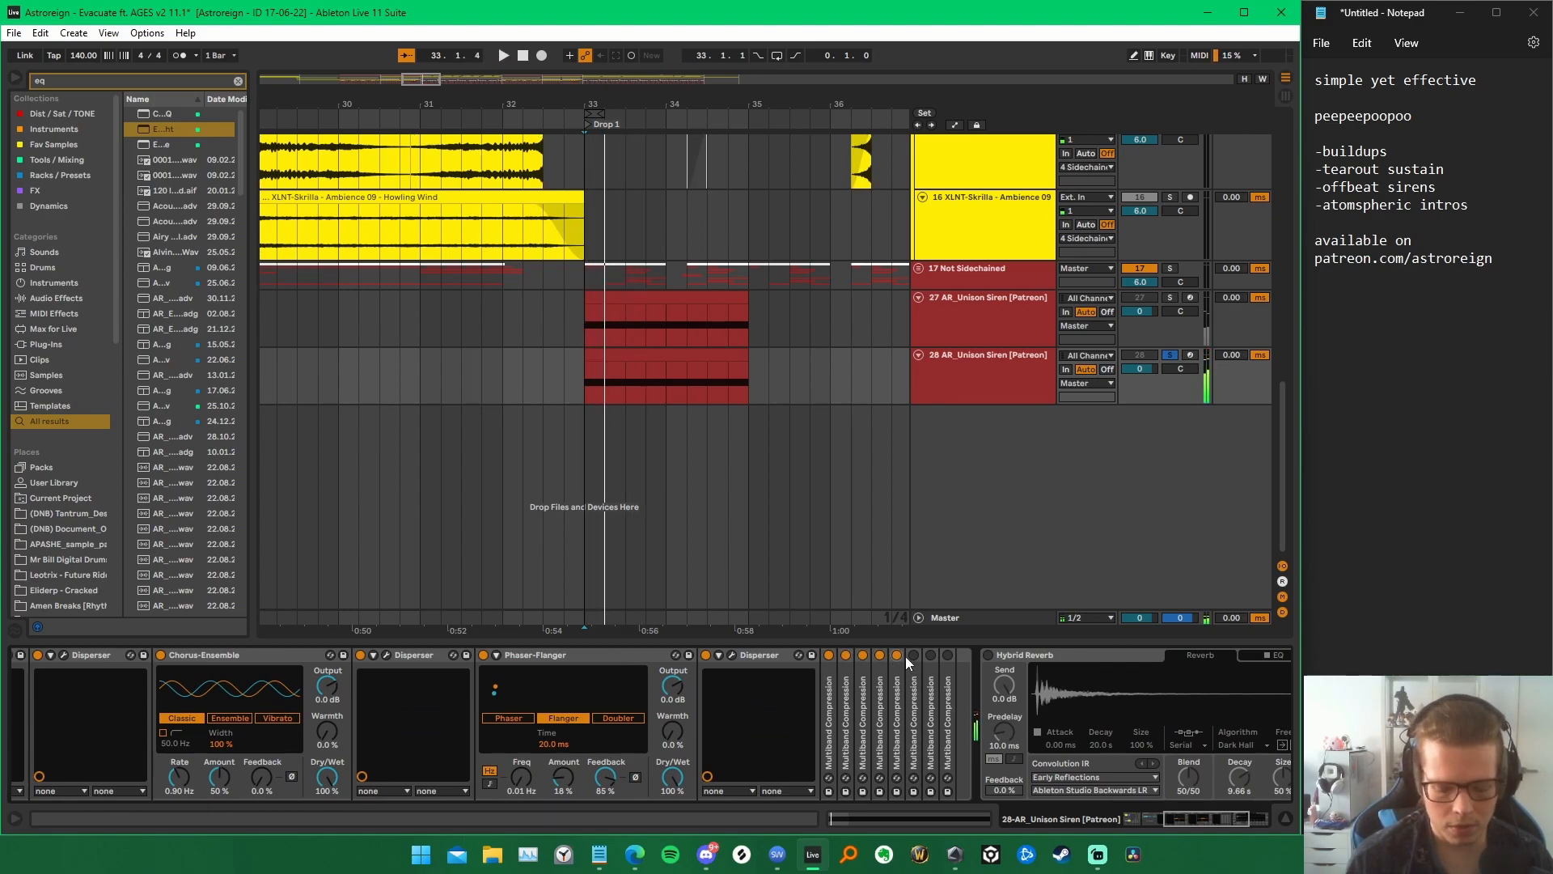
Step: Arm track 28 to play the siren live, look over the rack's devices, and collapse the Audio Effect Rack
{"action": "left_click", "coordinate": [1190, 355]}
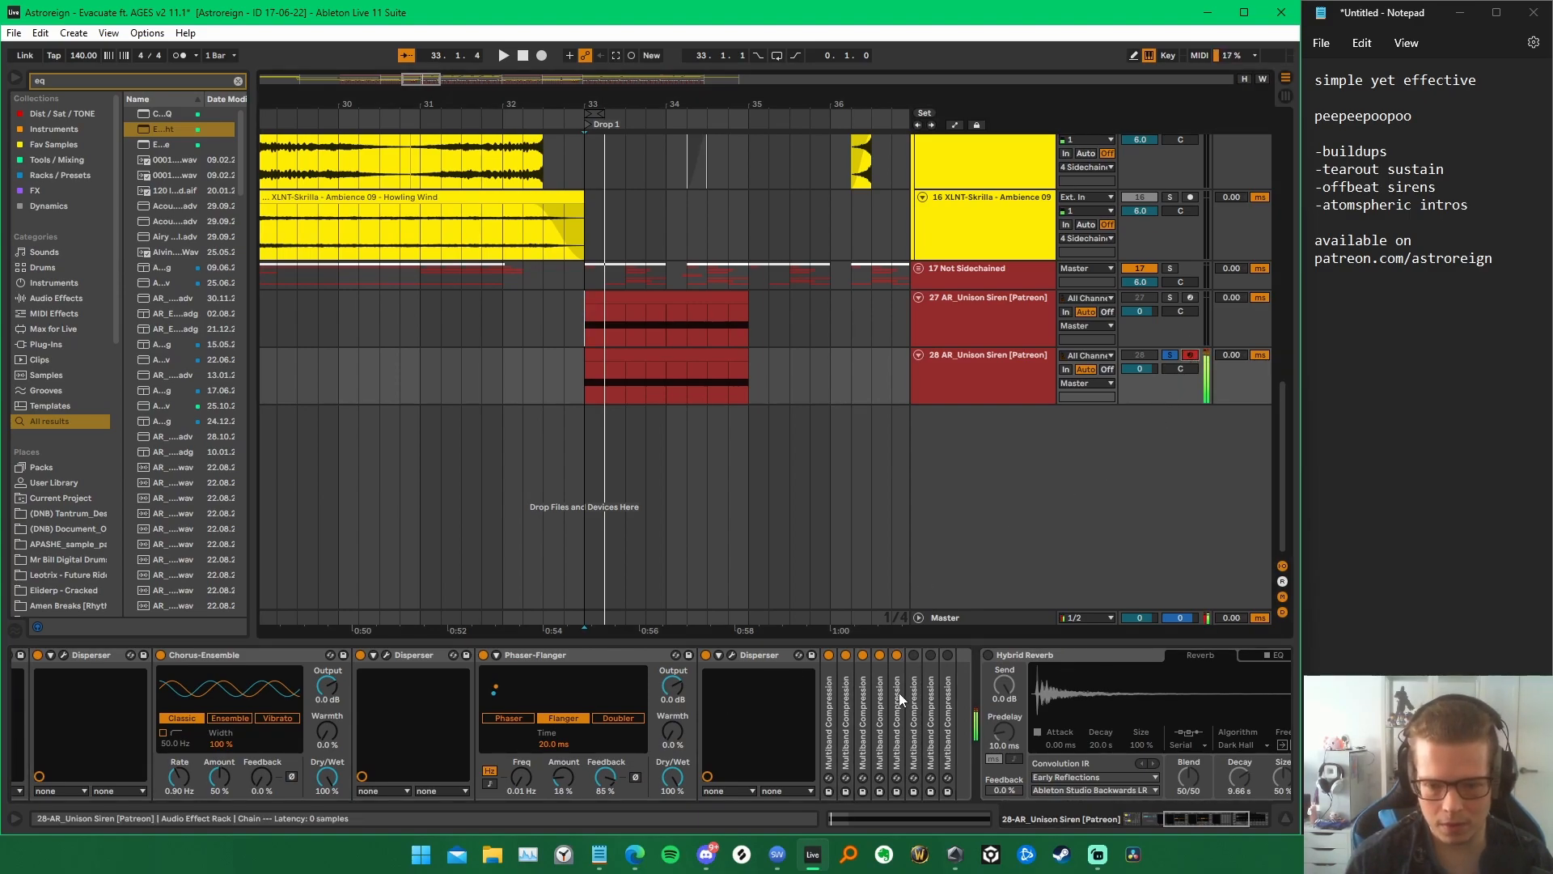
{"action": "scroll", "coordinate": [826, 748], "scroll_direction": "down", "scroll_amount": 3}
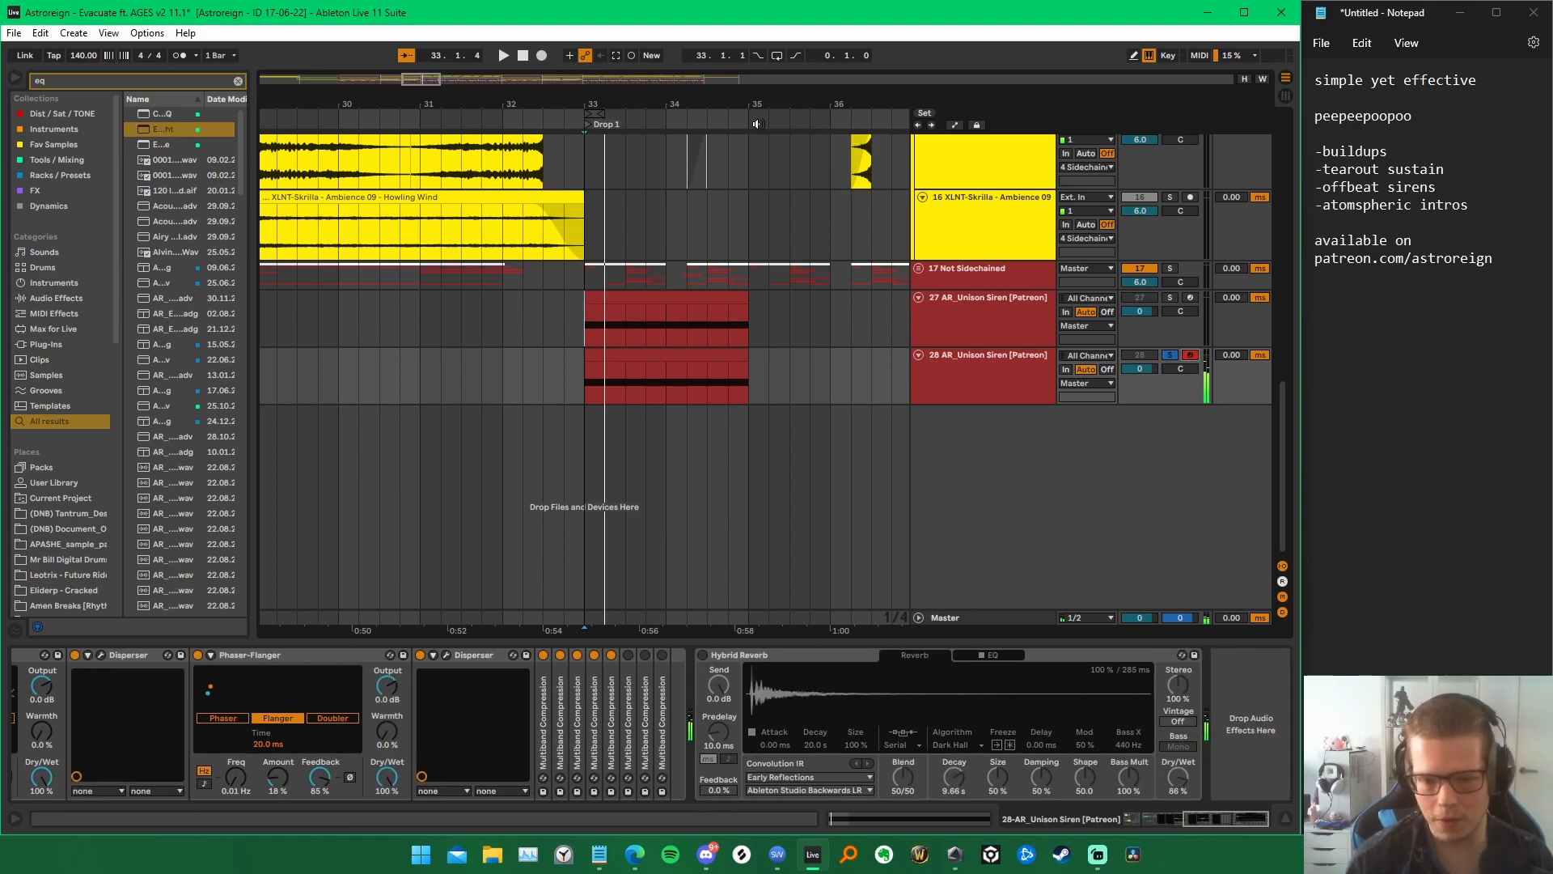
{"action": "scroll", "coordinate": [986, 696], "scroll_direction": "up", "scroll_amount": 10}
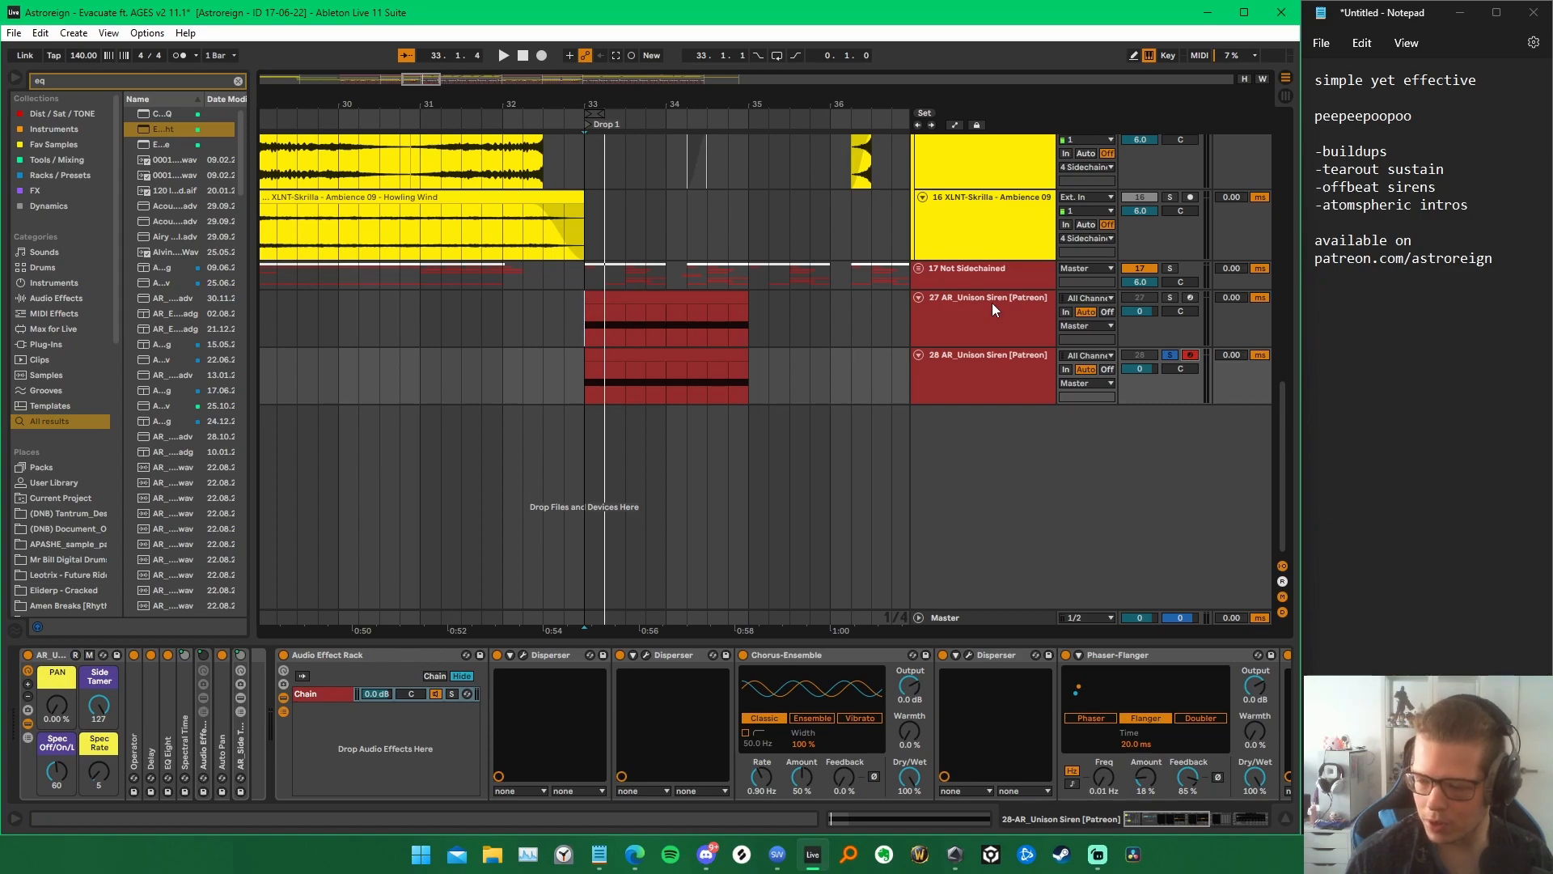
{"action": "double_click", "coordinate": [390, 656]}
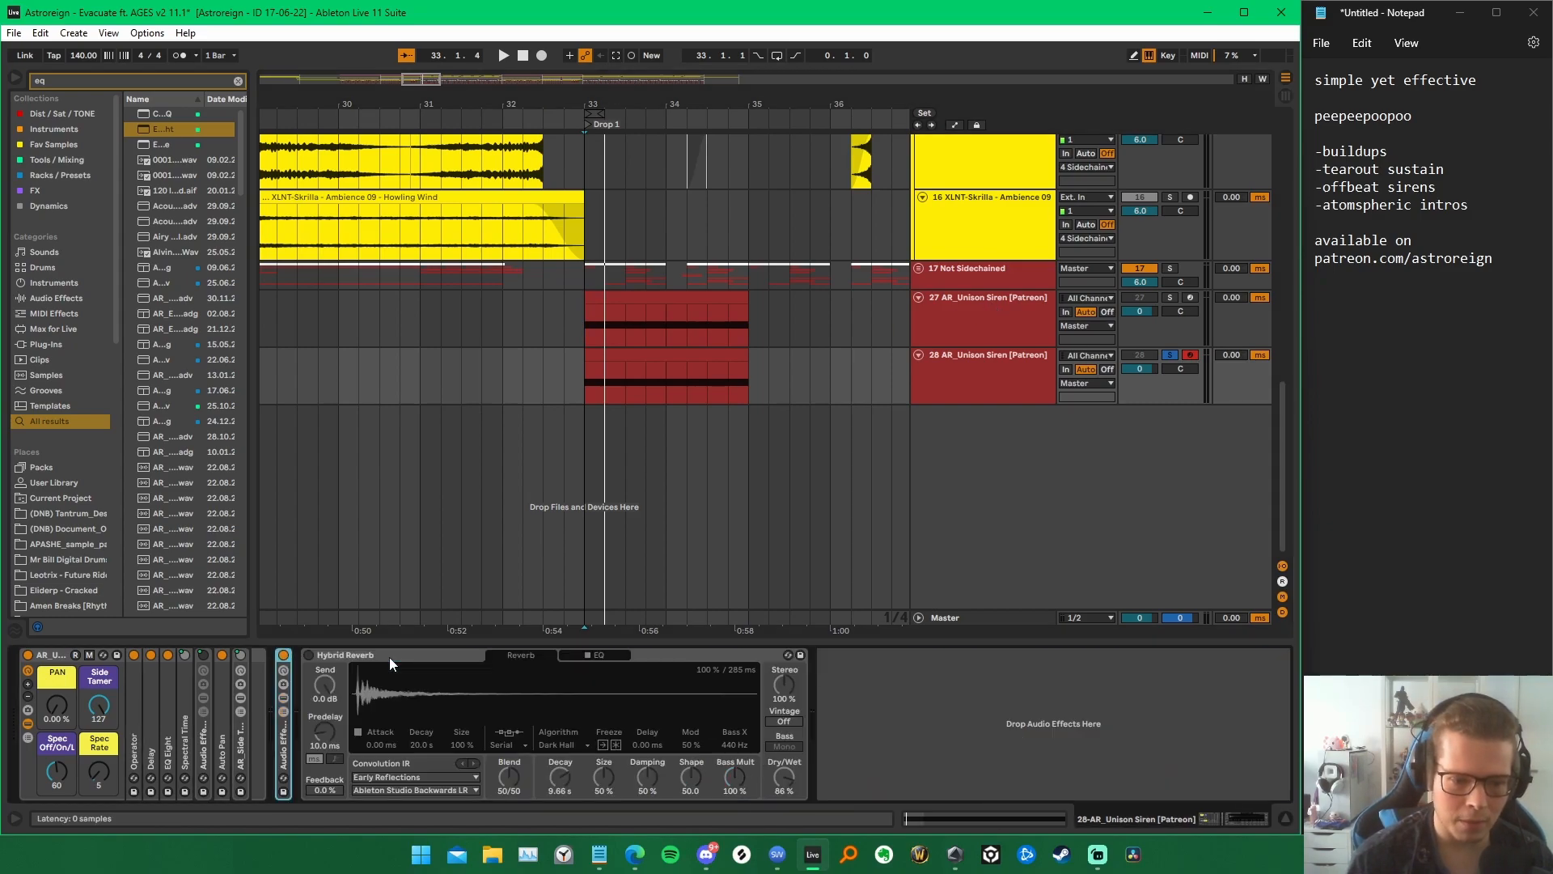
Step: Turn off solo on AR_Unison Siren track 28 and play the full mix from 33.4.1
{"action": "left_click", "coordinate": [1171, 357]}
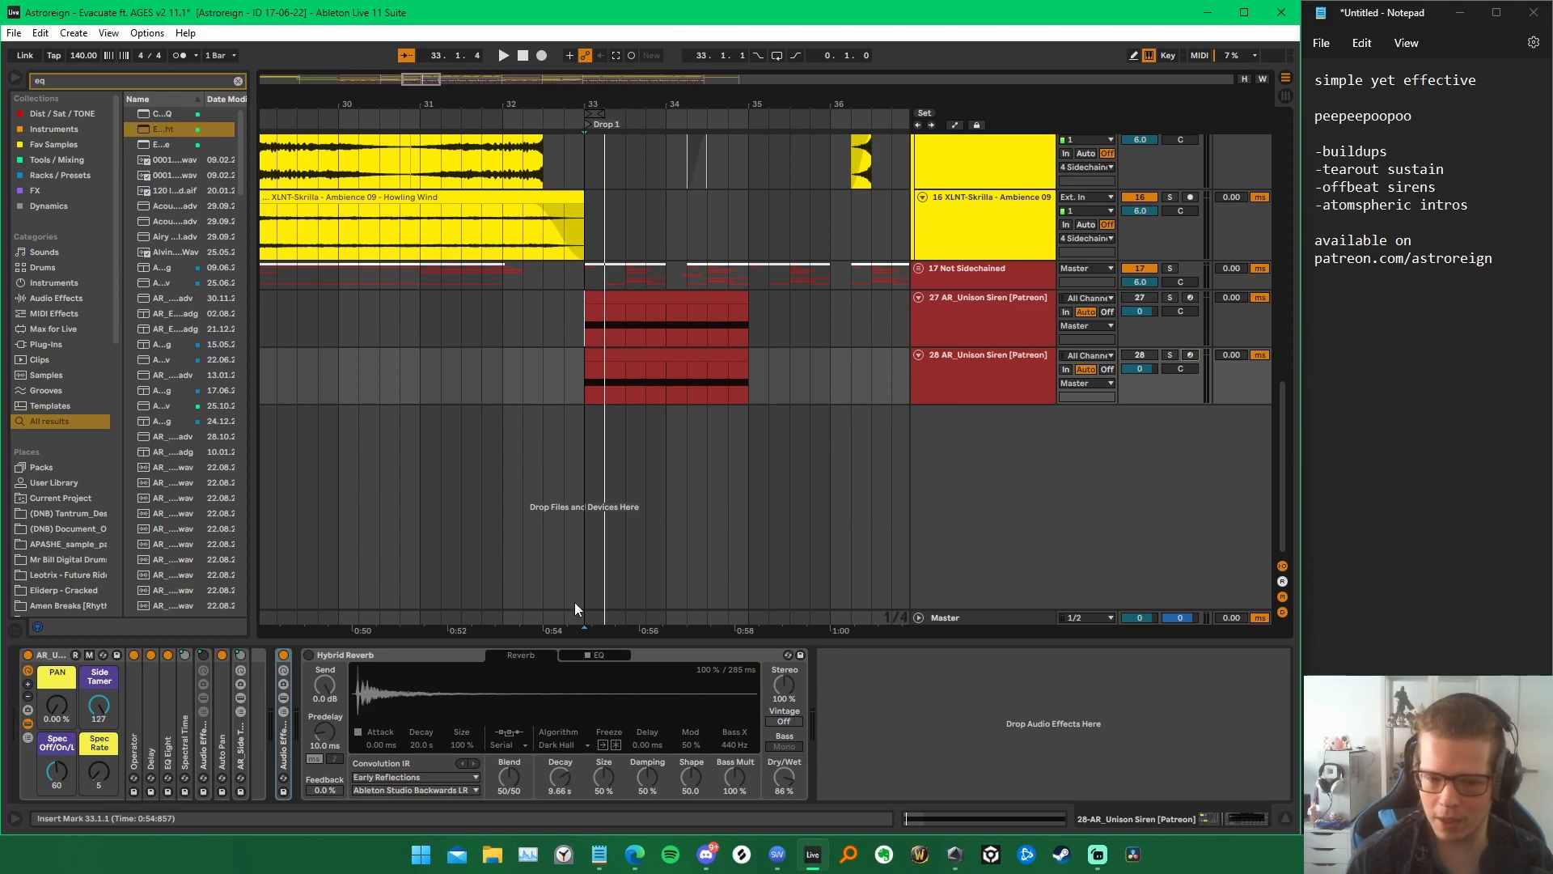
{"action": "scroll", "coordinate": [444, 361], "scroll_direction": "left", "scroll_amount": 3}
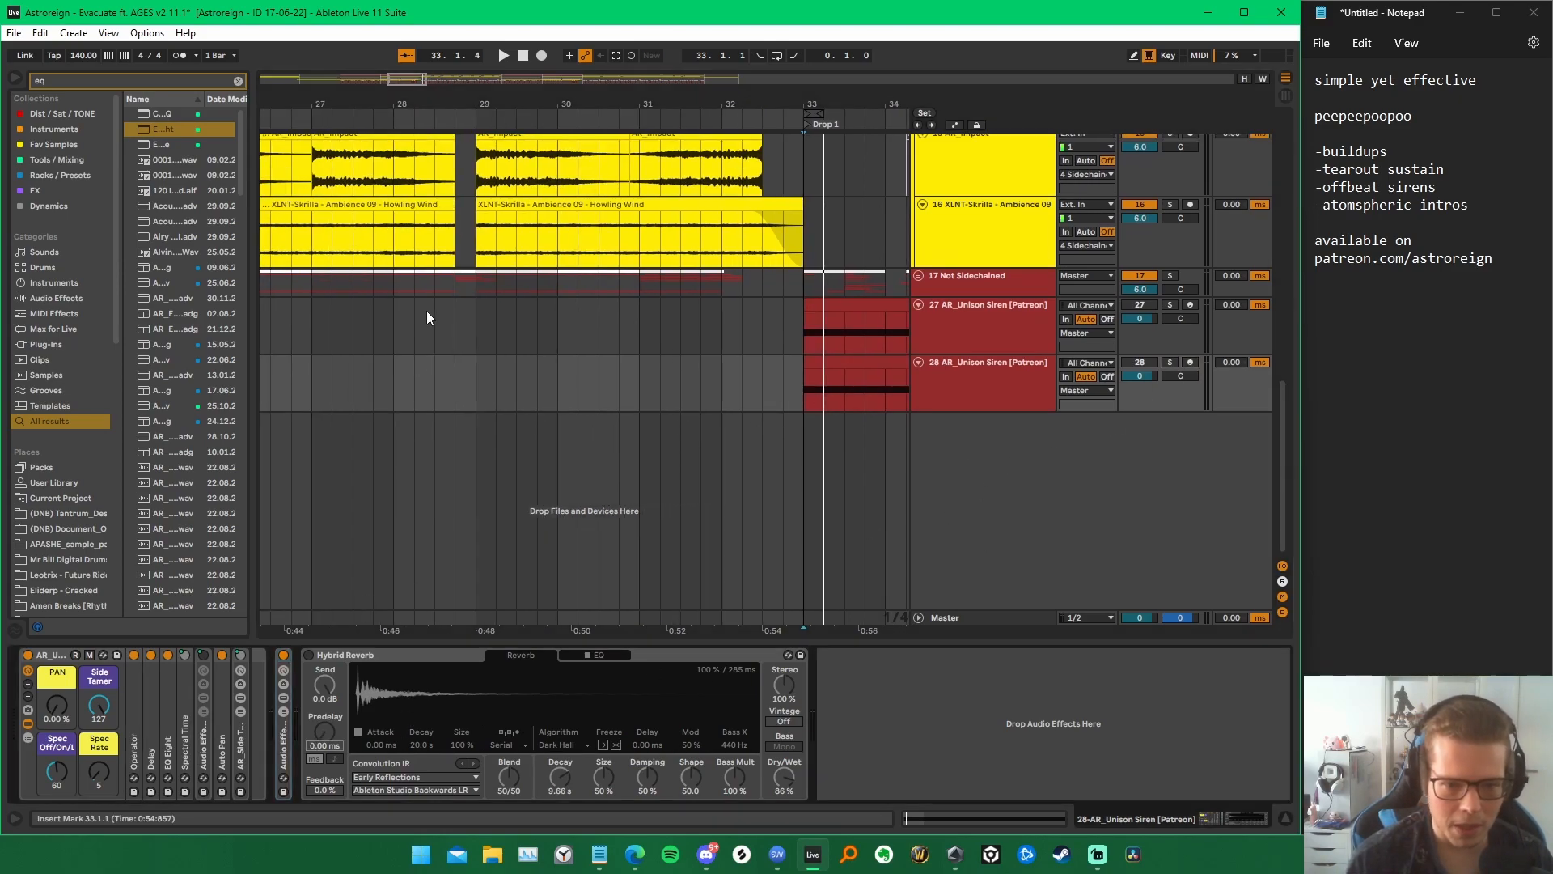
{"action": "left_click", "coordinate": [863, 233]}
{"action": "key", "text": "space"}
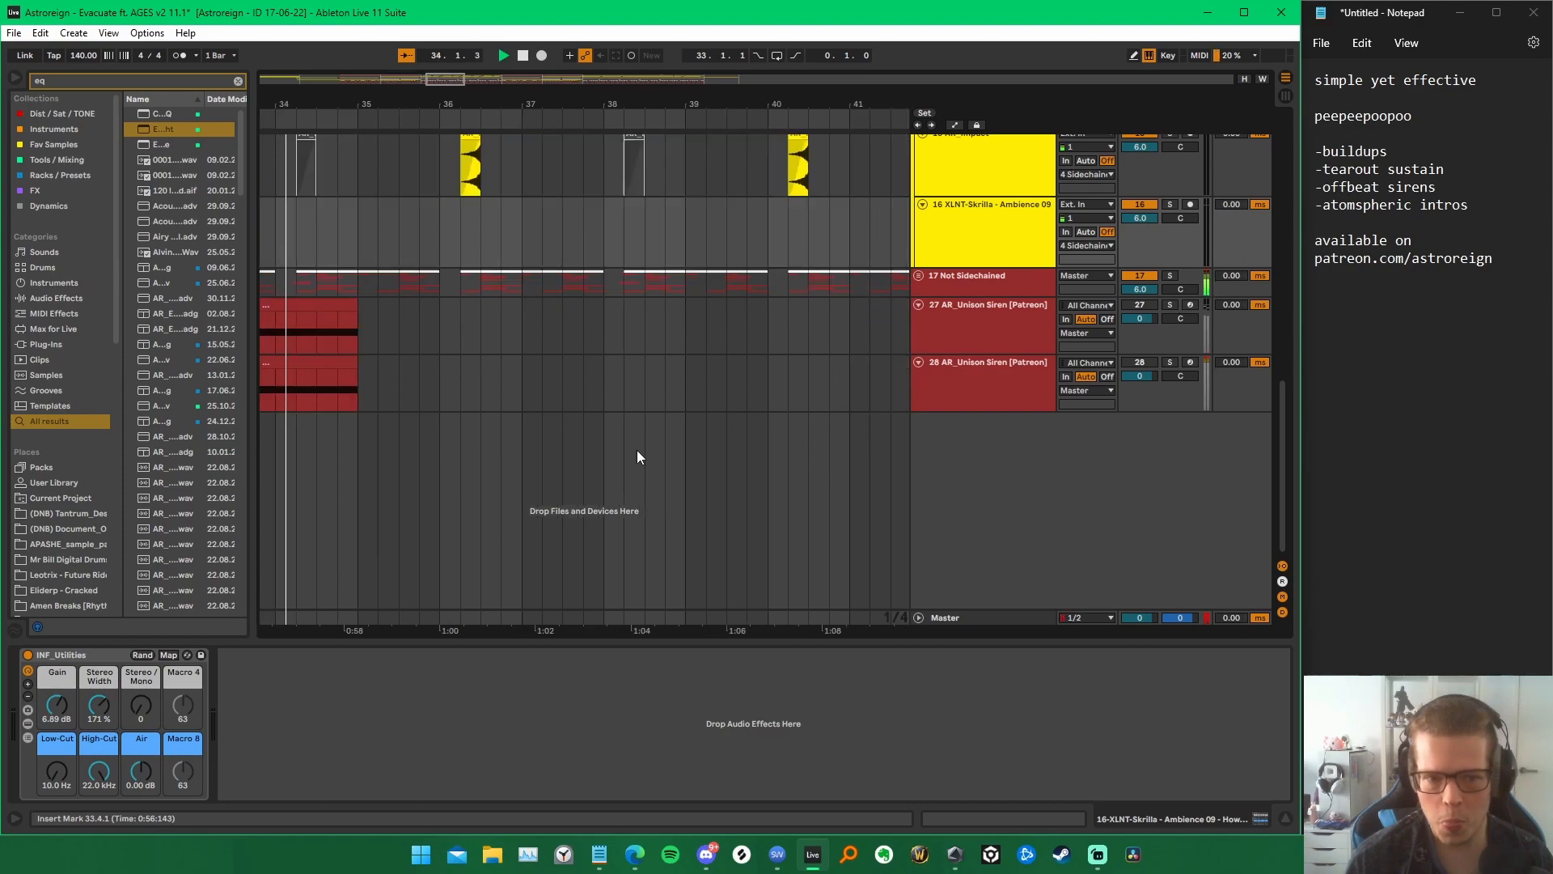